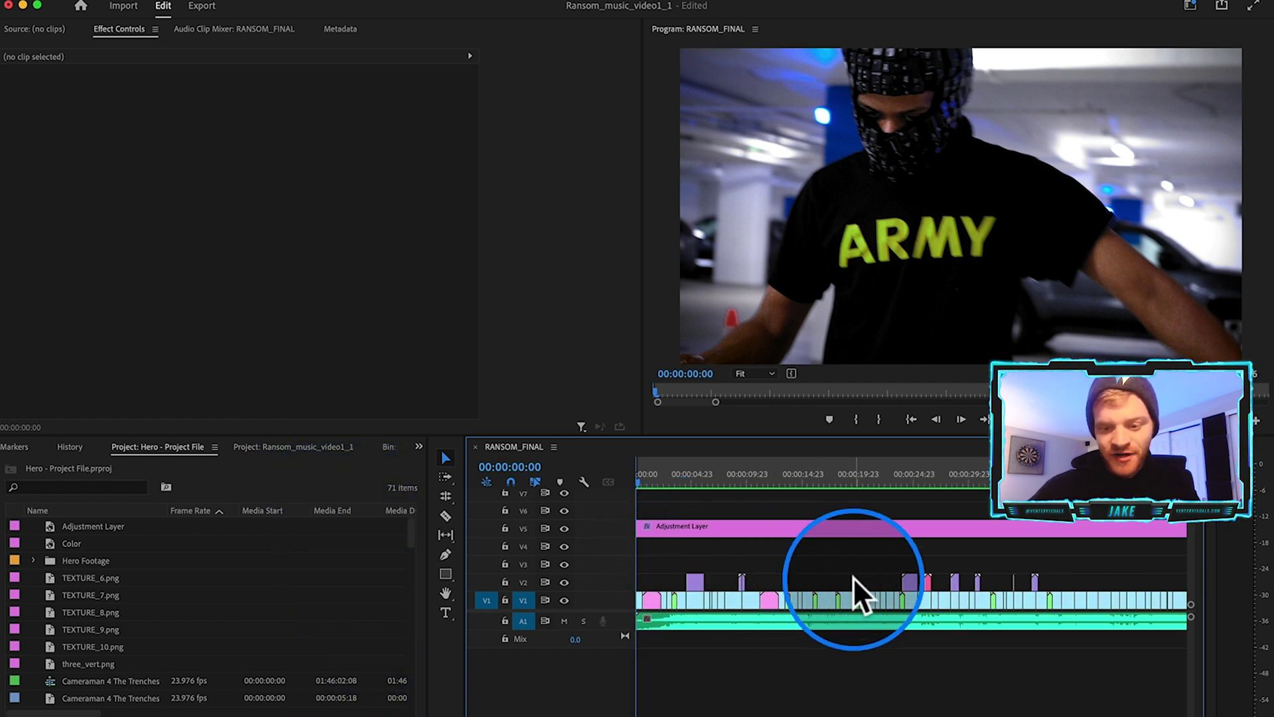
- Zoom into the timeline and play and scrub through the opening of the sequence
key(equal)
key(equal)
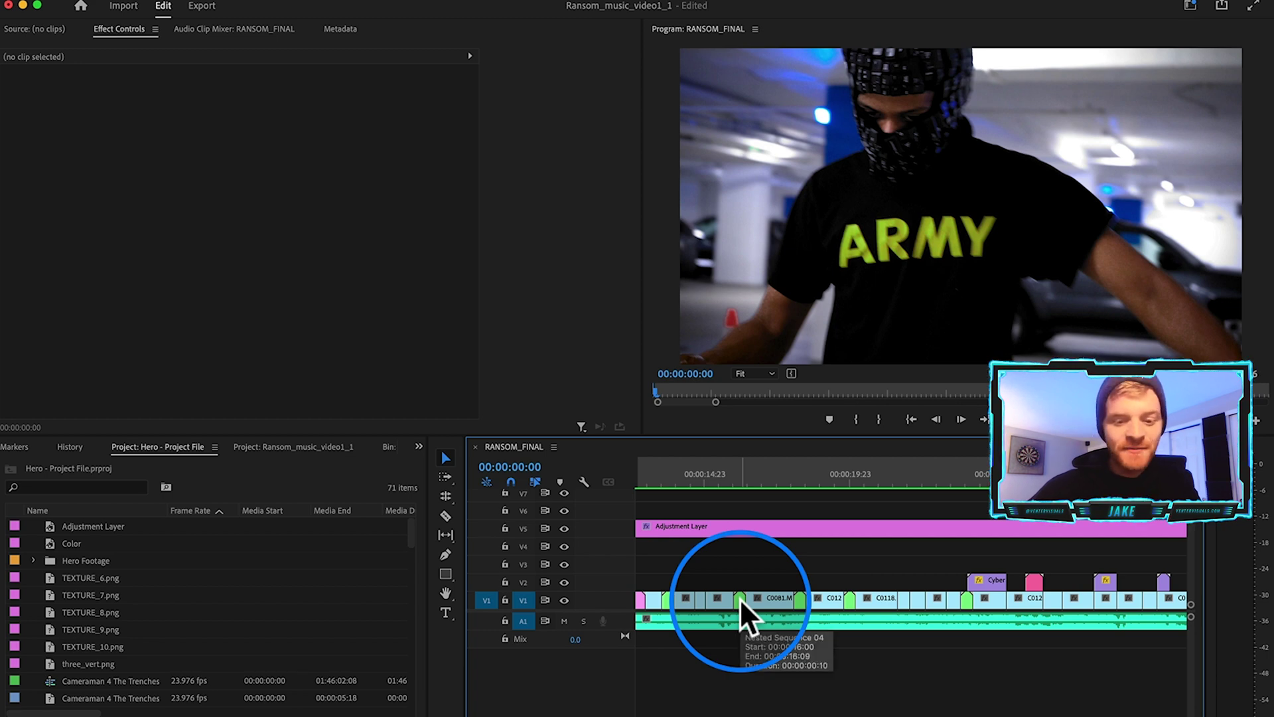
mouse_move(661, 476)
mouse_down()
mouse_move(686, 479)
mouse_move(649, 480)
mouse_up()
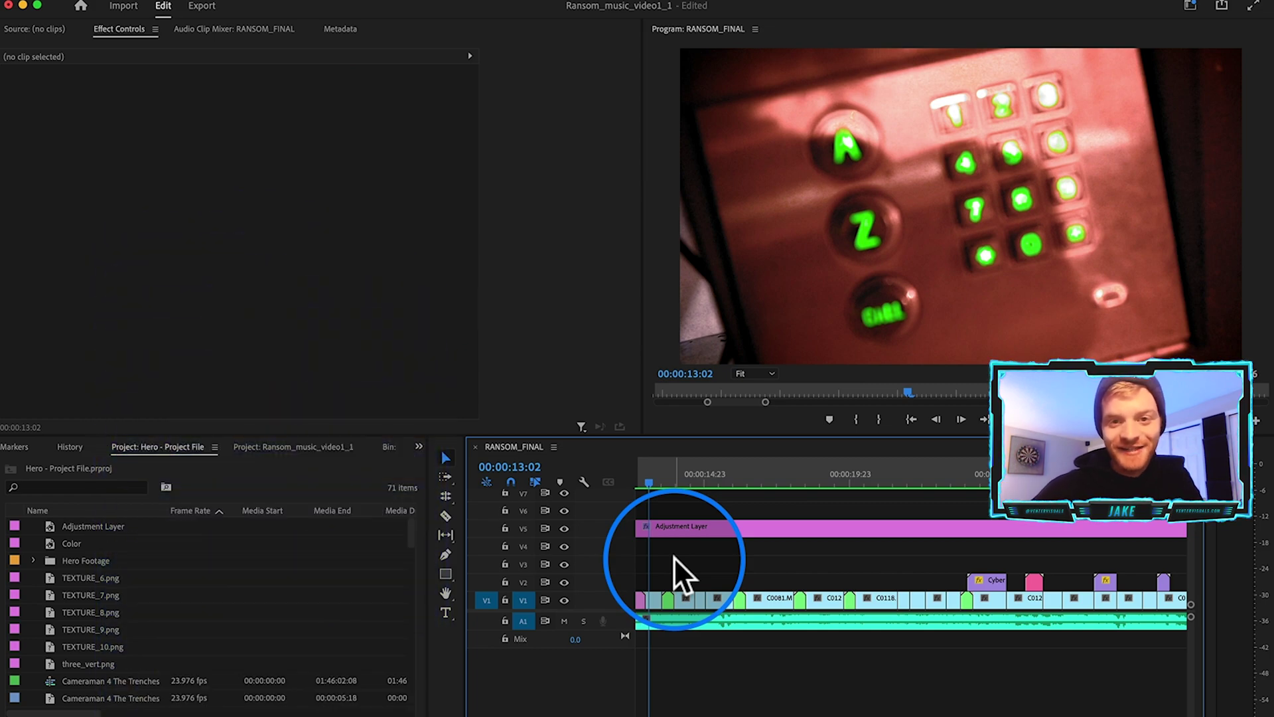
key(space)
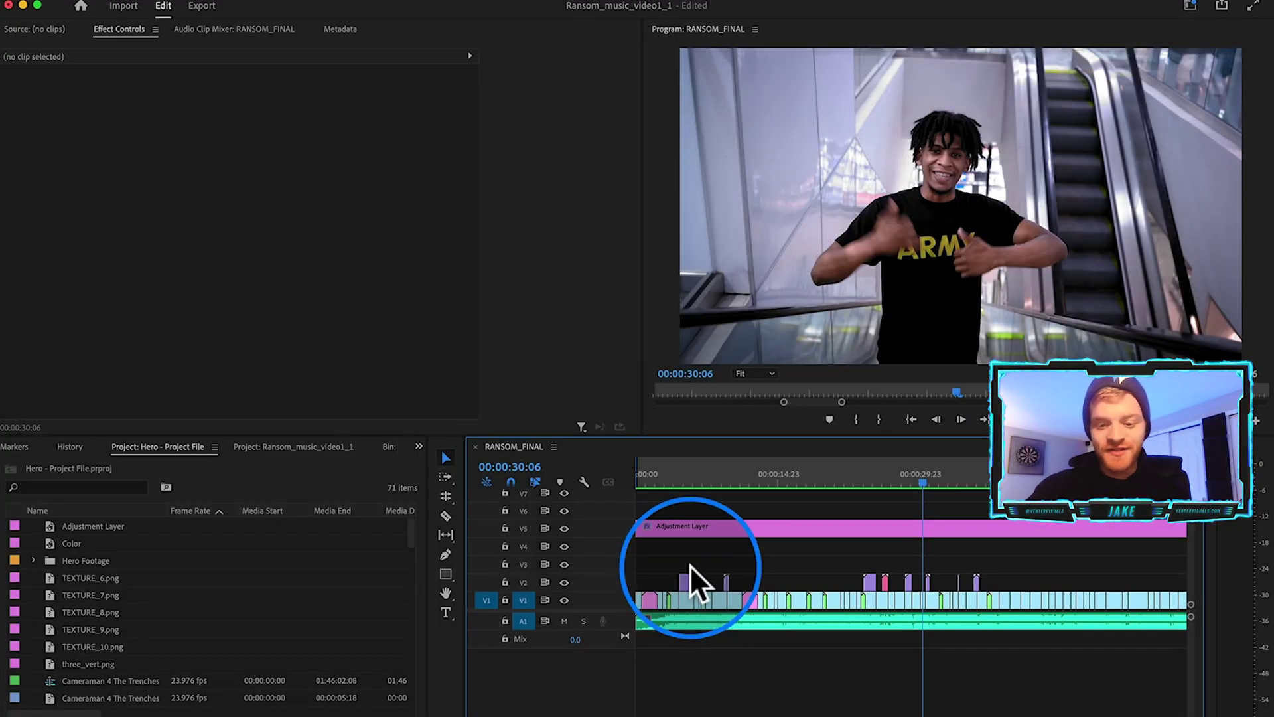
click(694, 479)
key(=)
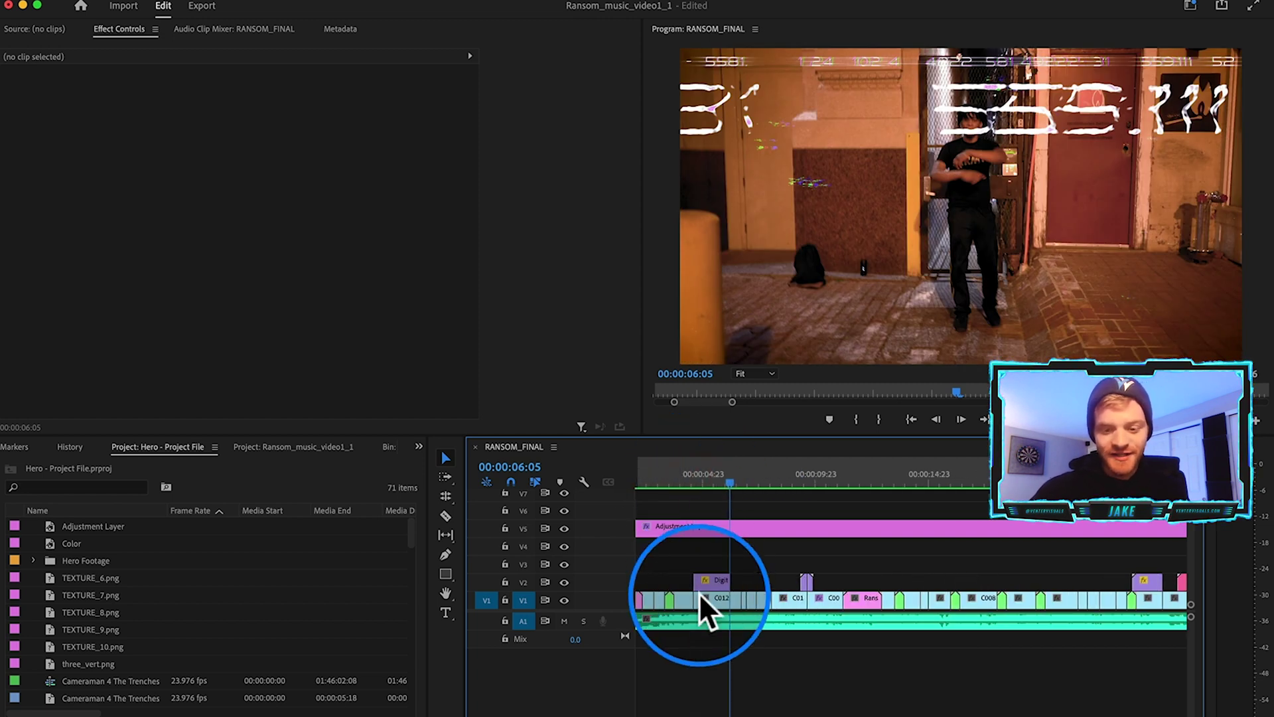
scroll(698, 592, up, 5)
click(669, 470)
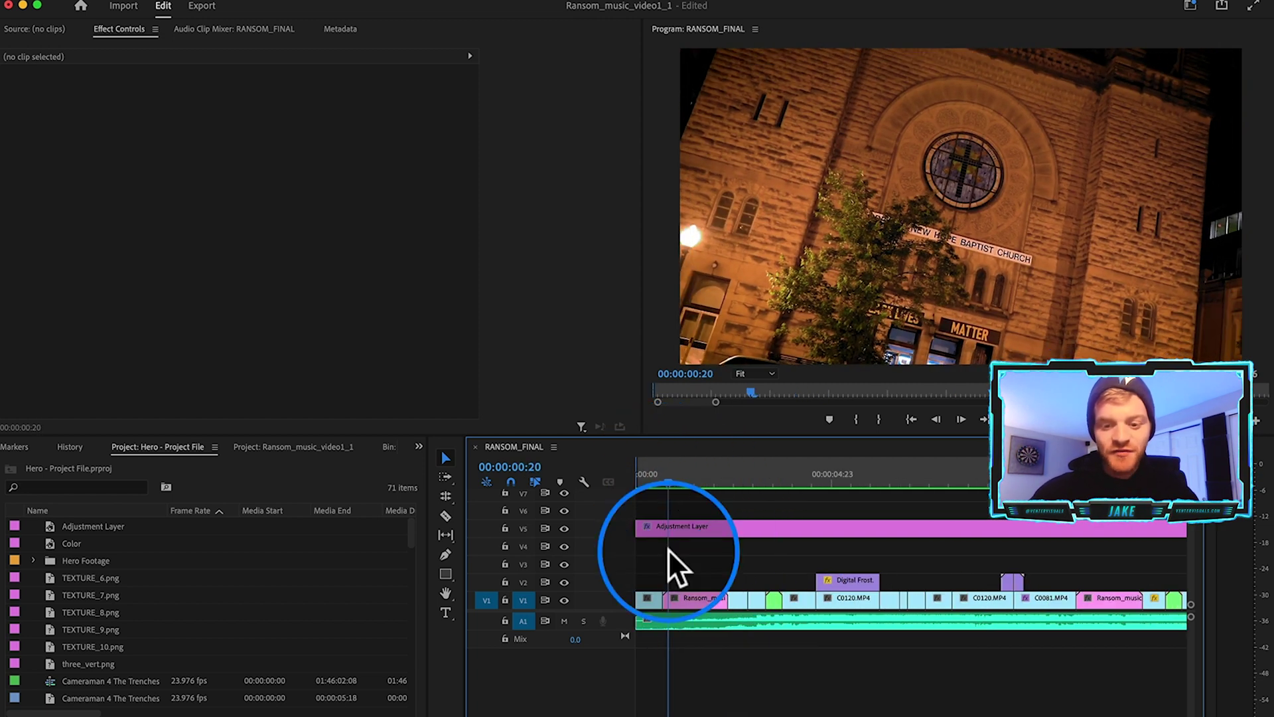
key(=)
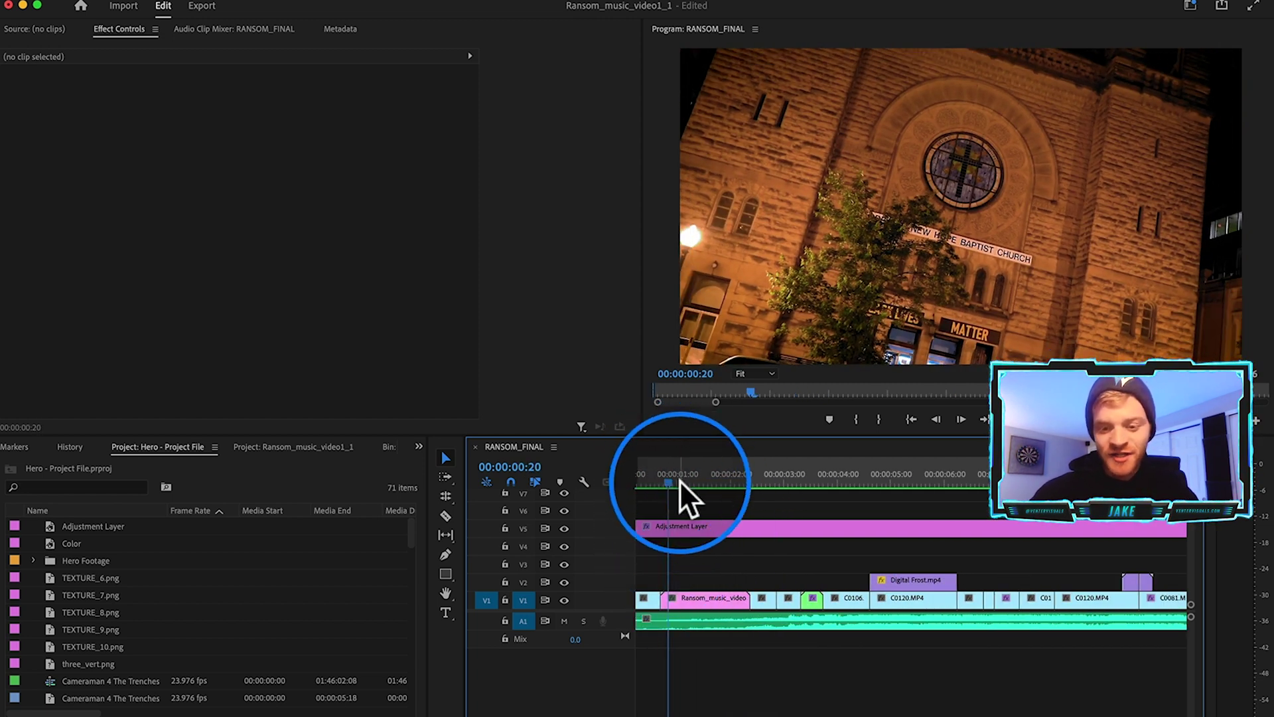
drag(679, 480, 762, 512)
- Scrub through the shots around 10:21 and 29:10, then zoom the timeline back out
scroll(810, 520, right, 5)
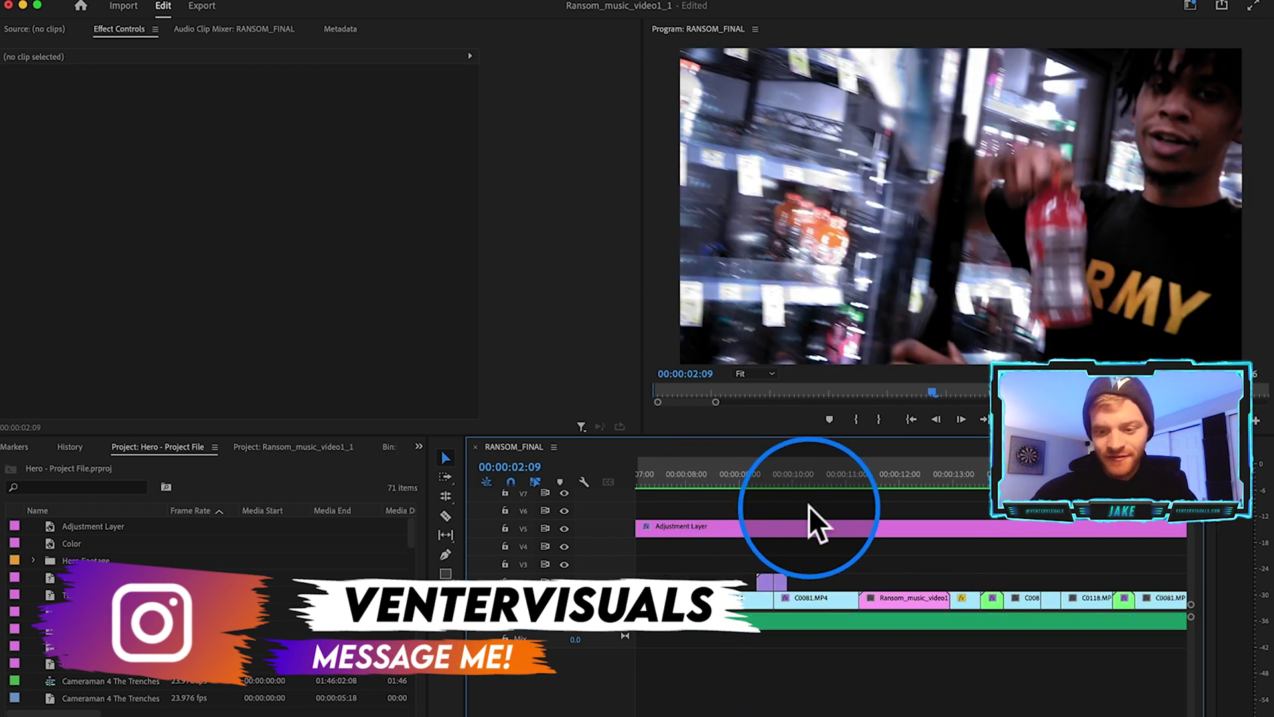
scroll(811, 507, right, 1)
click(776, 478)
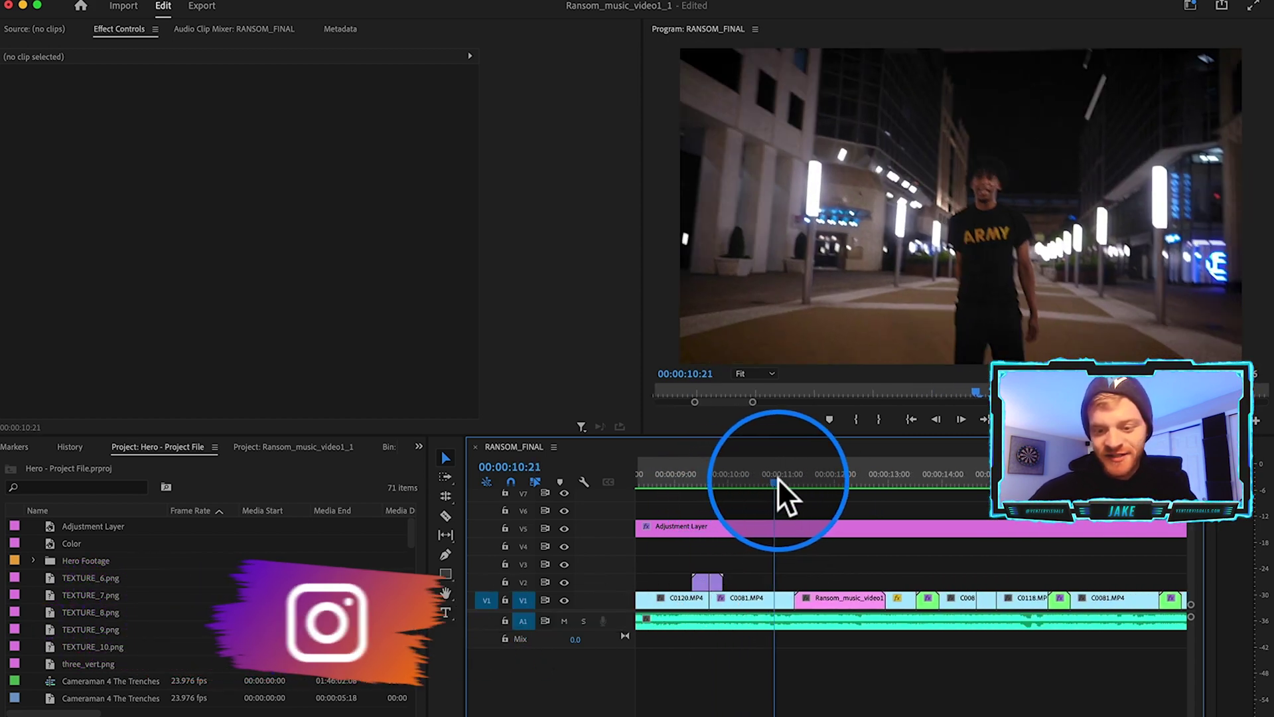
drag(777, 480, 889, 492)
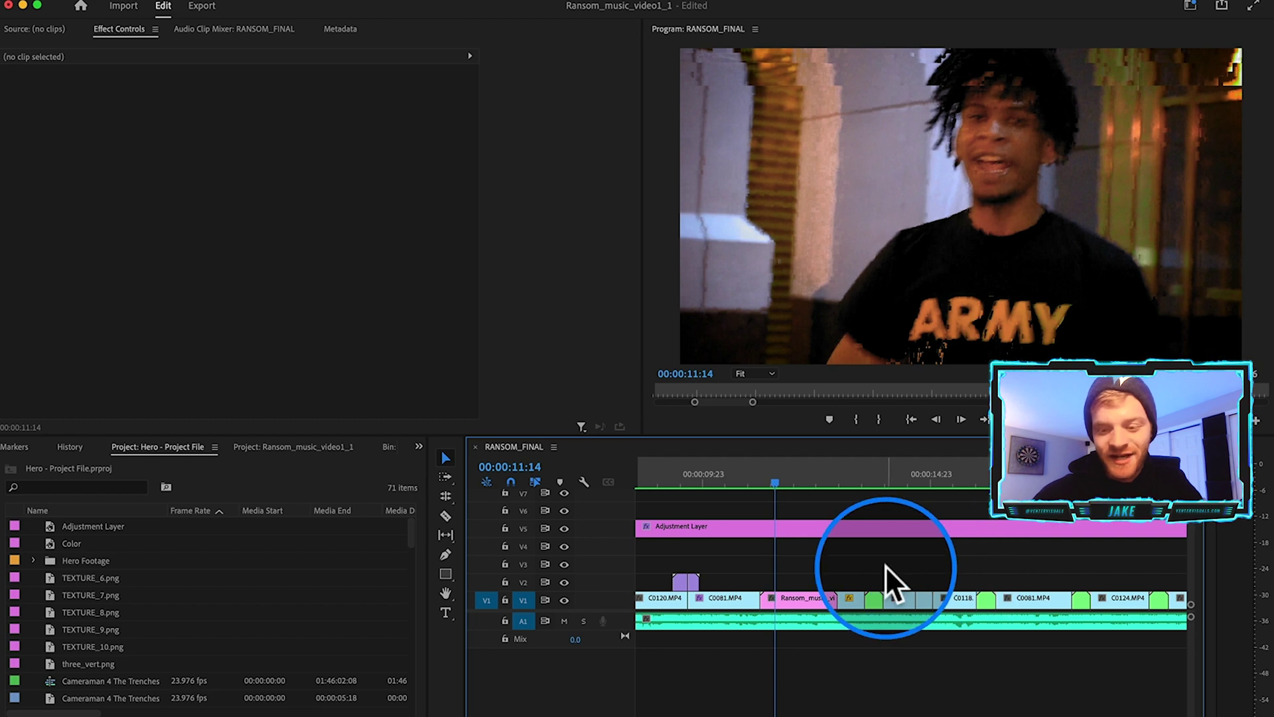
scroll(885, 565, down, 2)
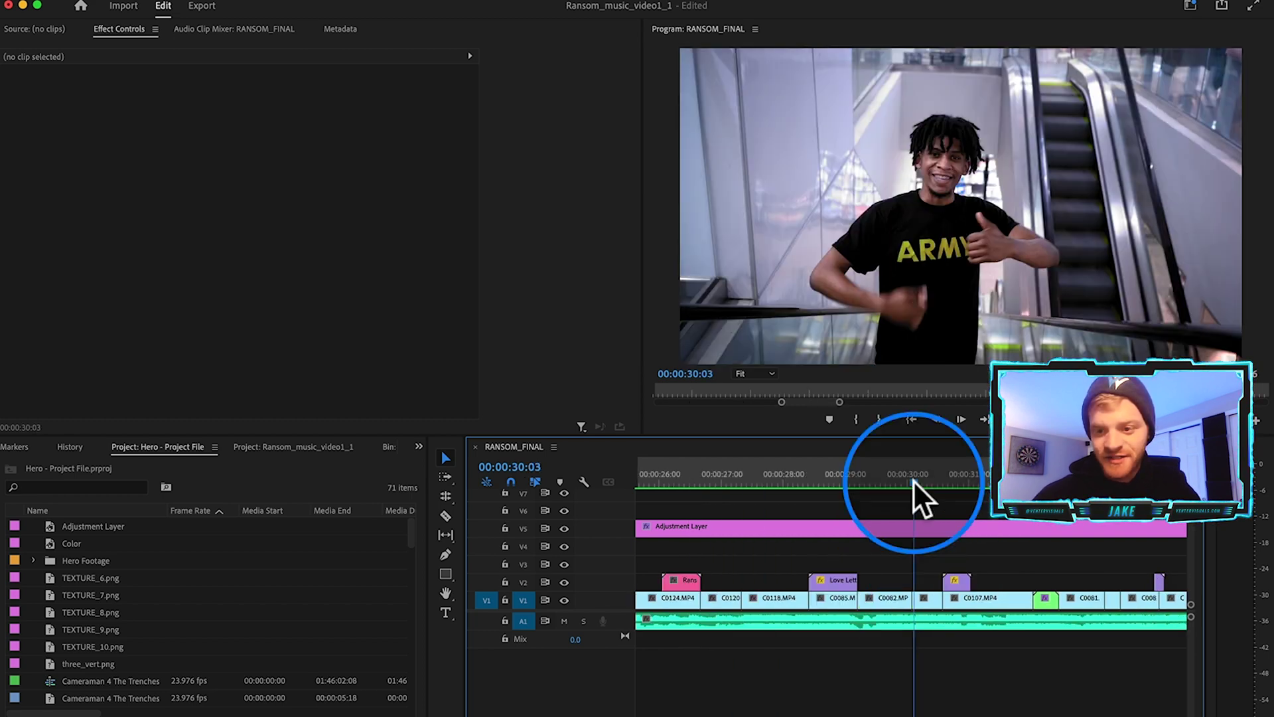
drag(913, 479, 864, 486)
scroll(864, 486, down, 2)
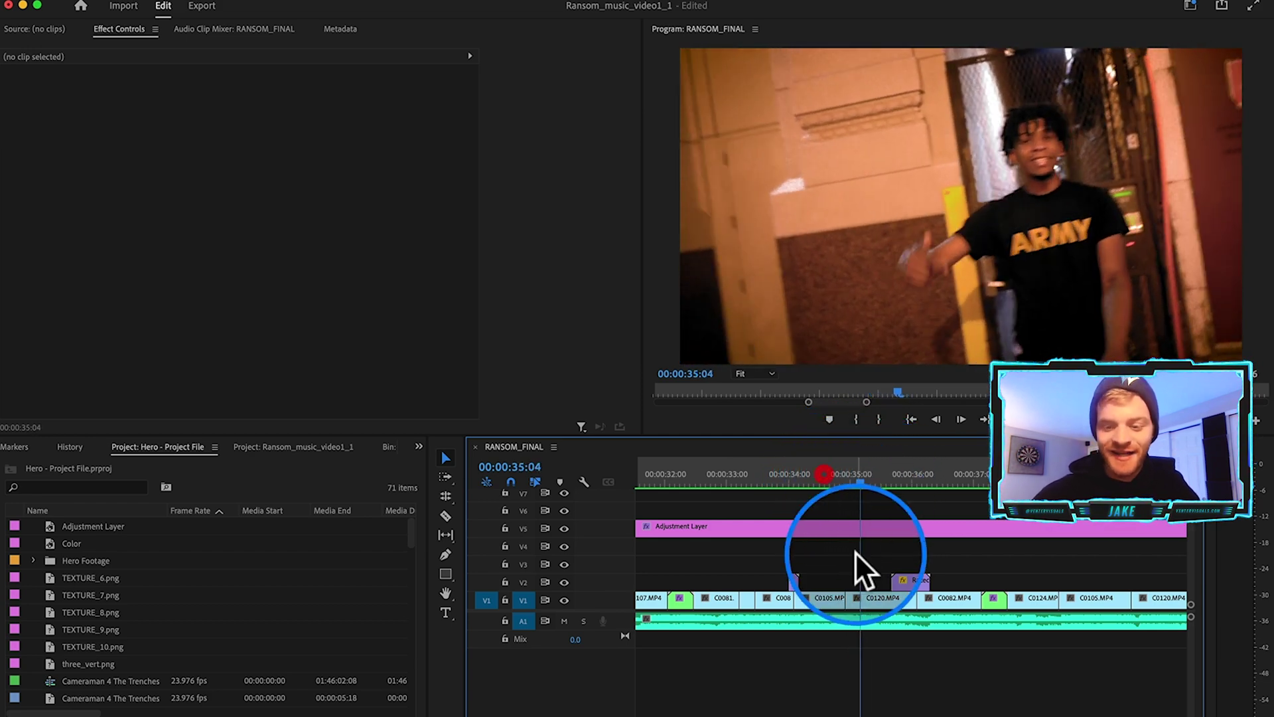
key(minus)
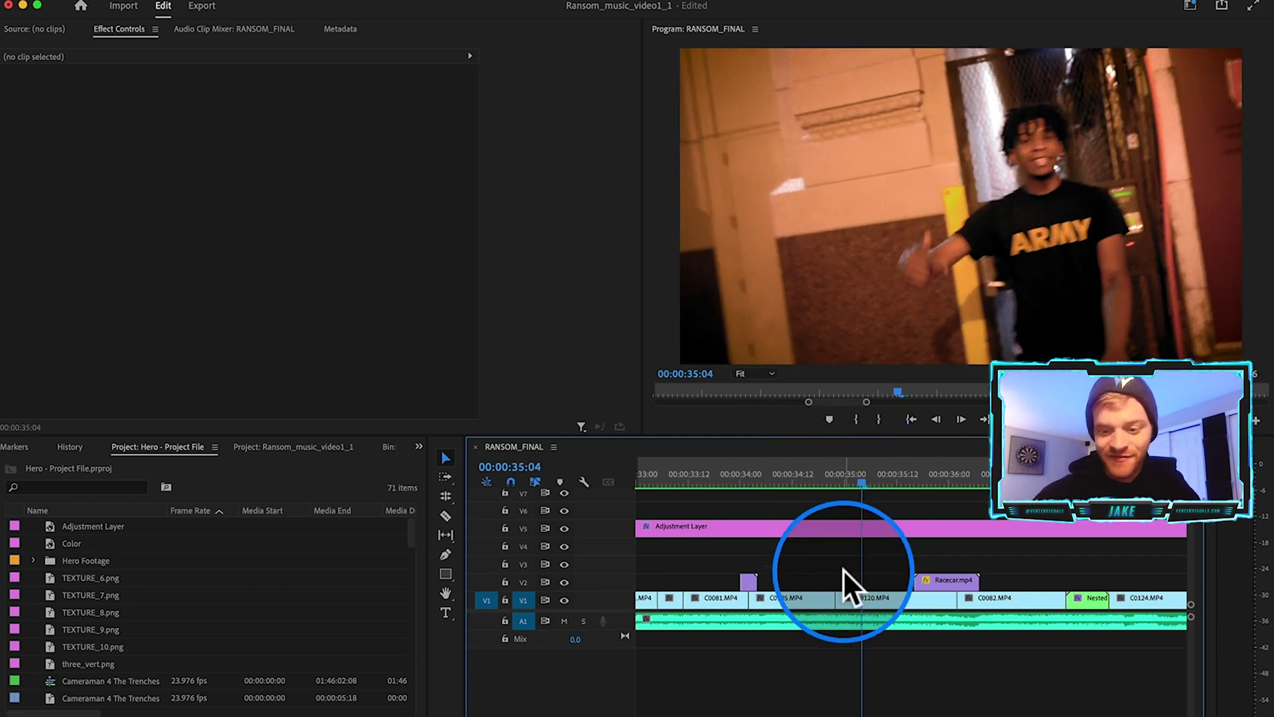
- Replace clips C0105 and C0120 on V1 with a linked After Effects composition
click(805, 597)
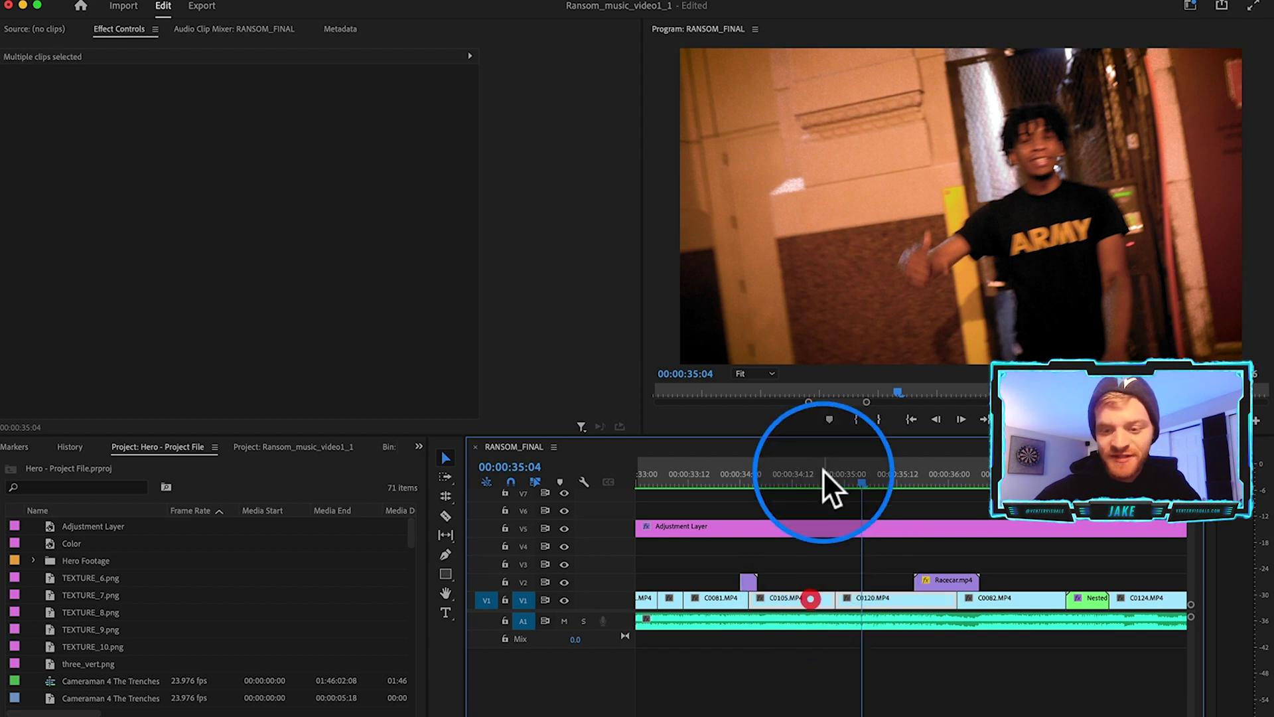
click(820, 472)
right_click(804, 598)
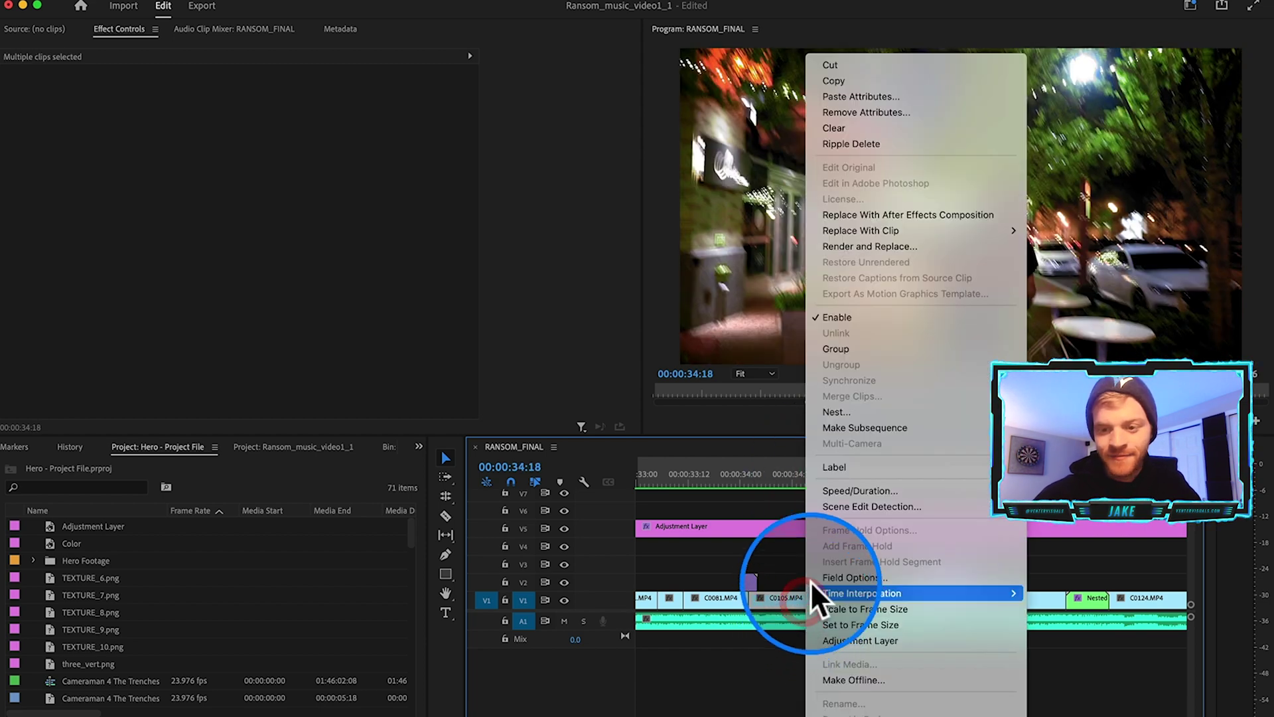
click(889, 216)
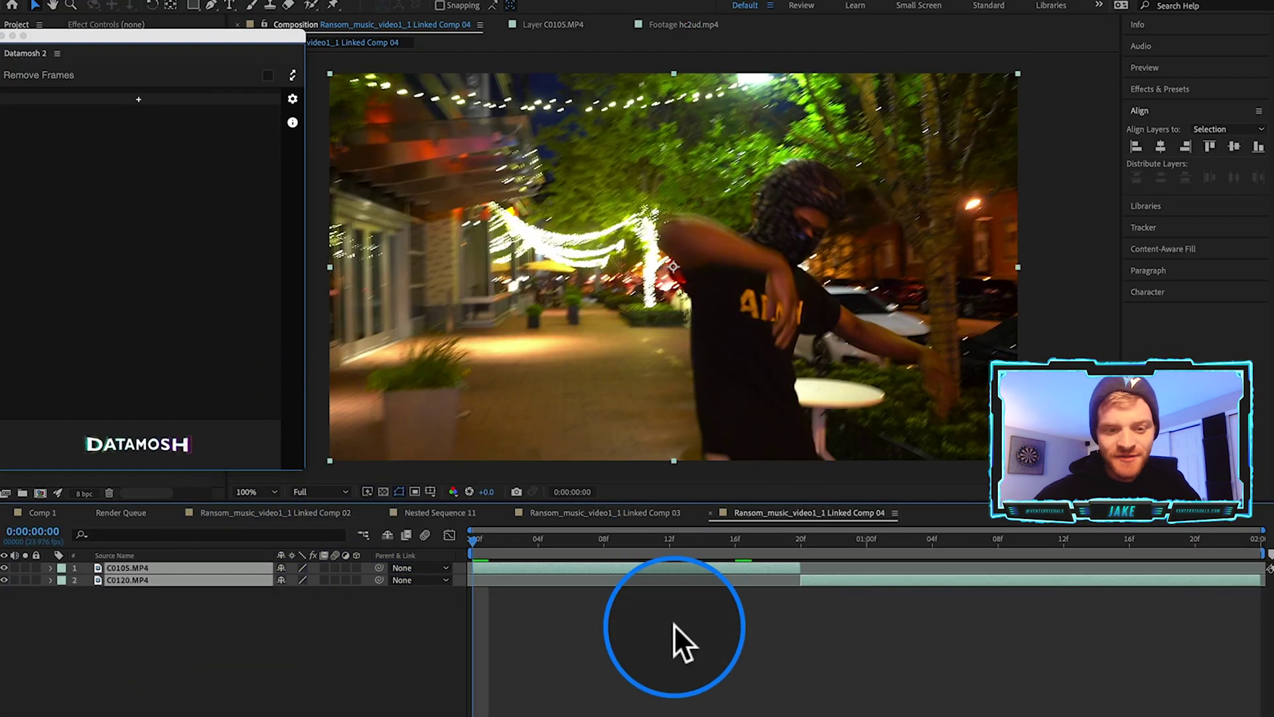
- Move the comp playhead to frame 10 and open the Datamosh 2 extension from the Window menu
click(674, 627)
click(674, 540)
drag(684, 540, 636, 540)
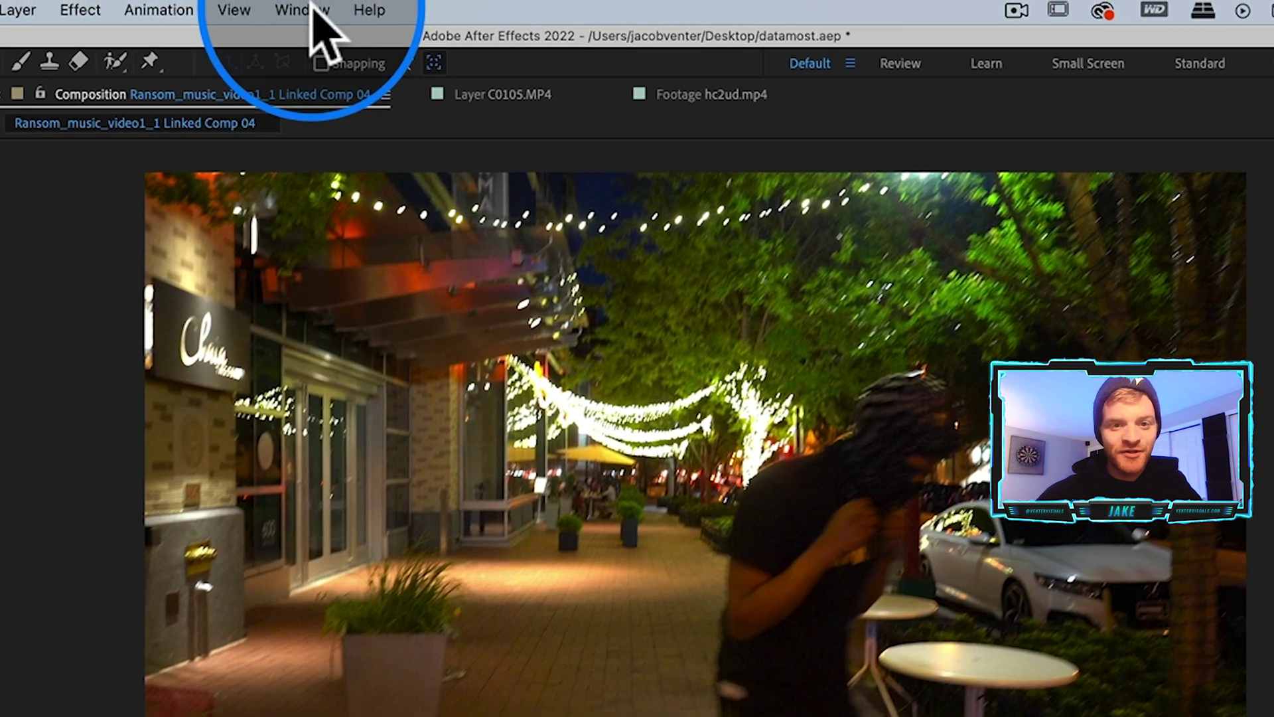
click(434, 0)
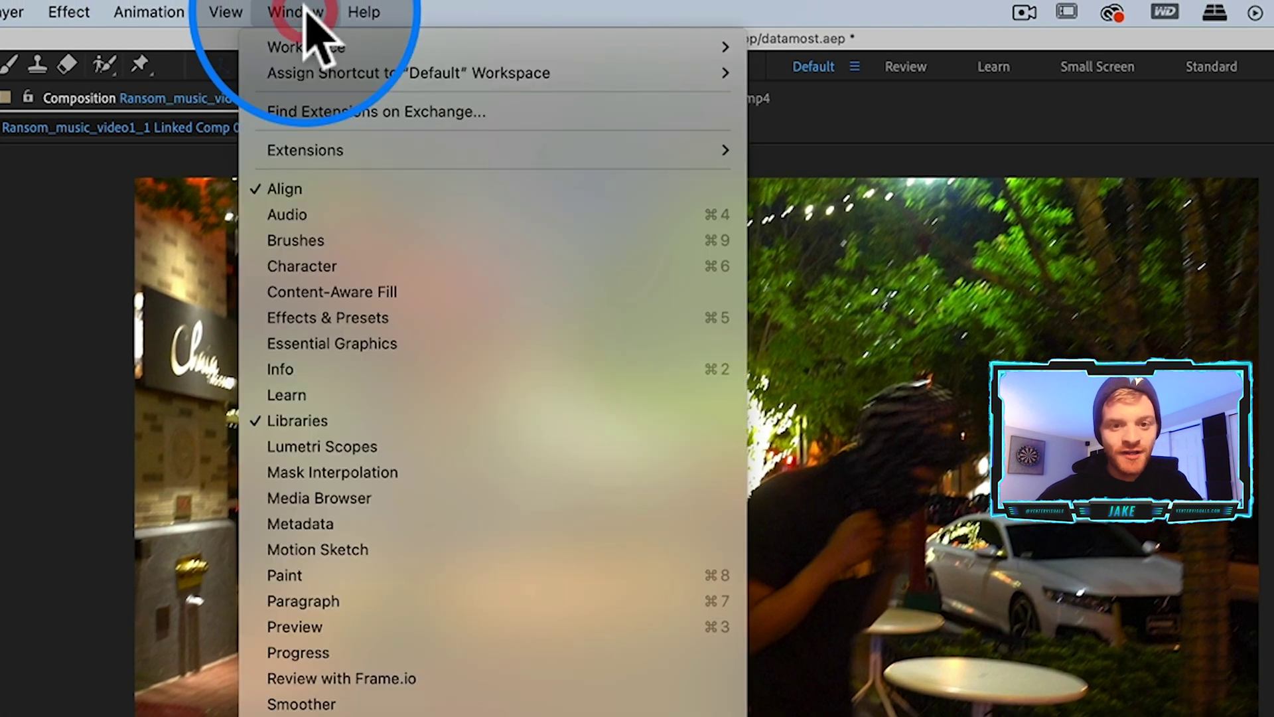
mouse_move(329, 153)
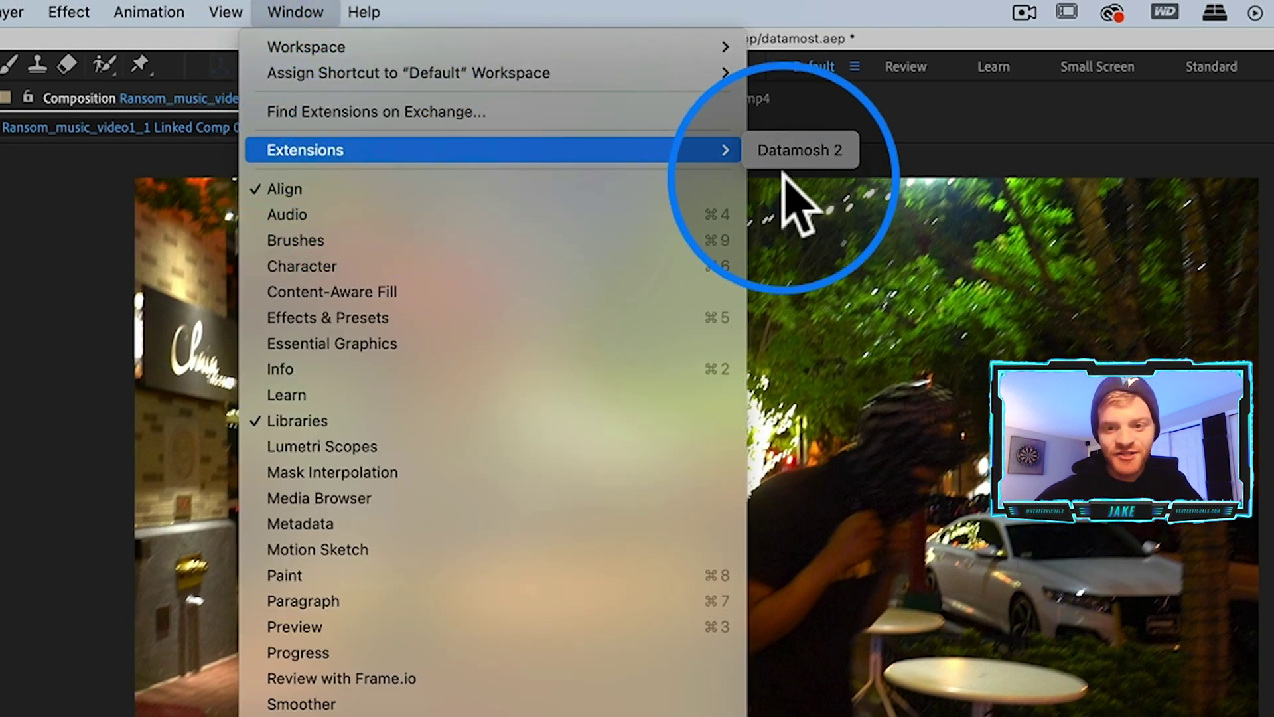
click(787, 151)
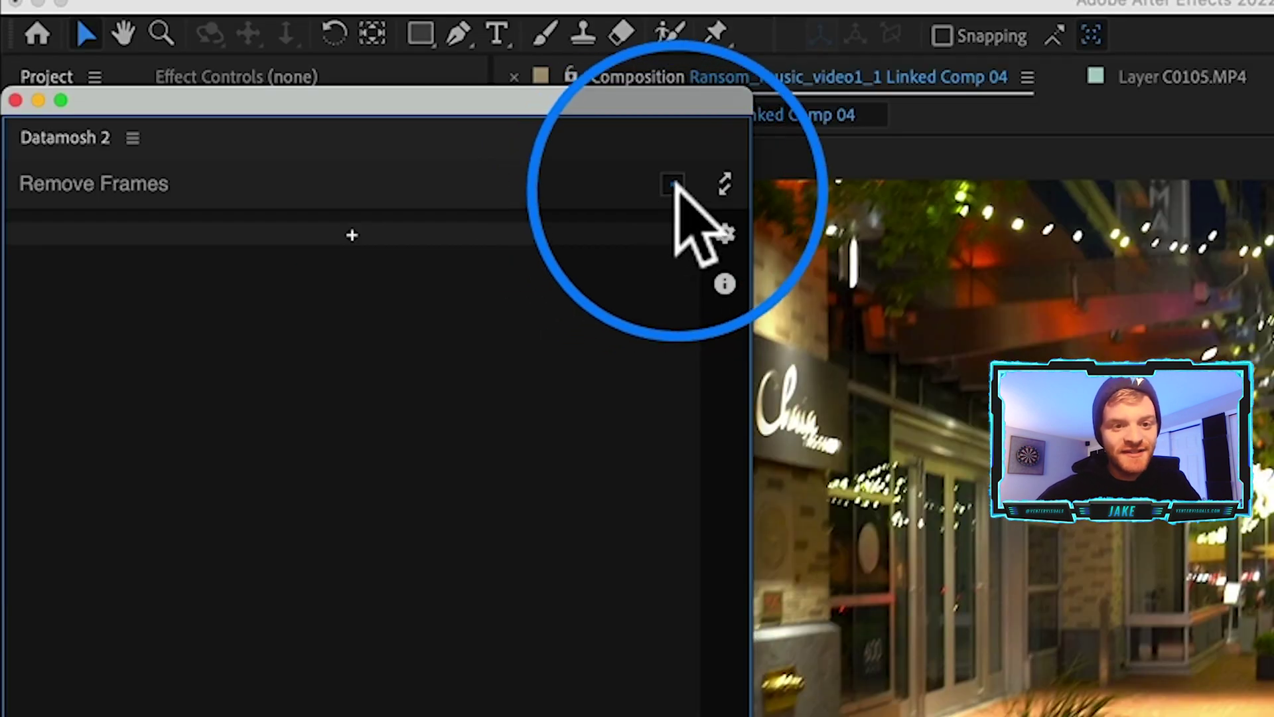
- Enable Remove Frames, place the Remove marker at the cut near 20f, and run Datamosh
click(672, 186)
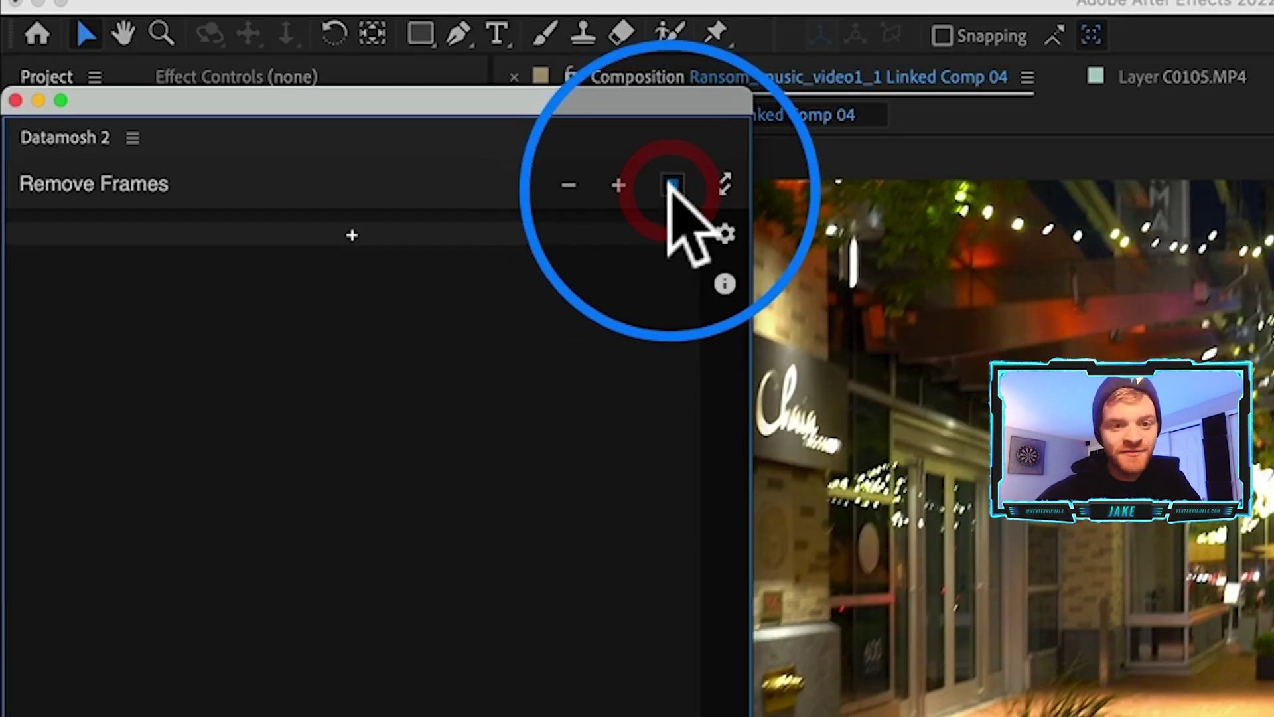
click(623, 186)
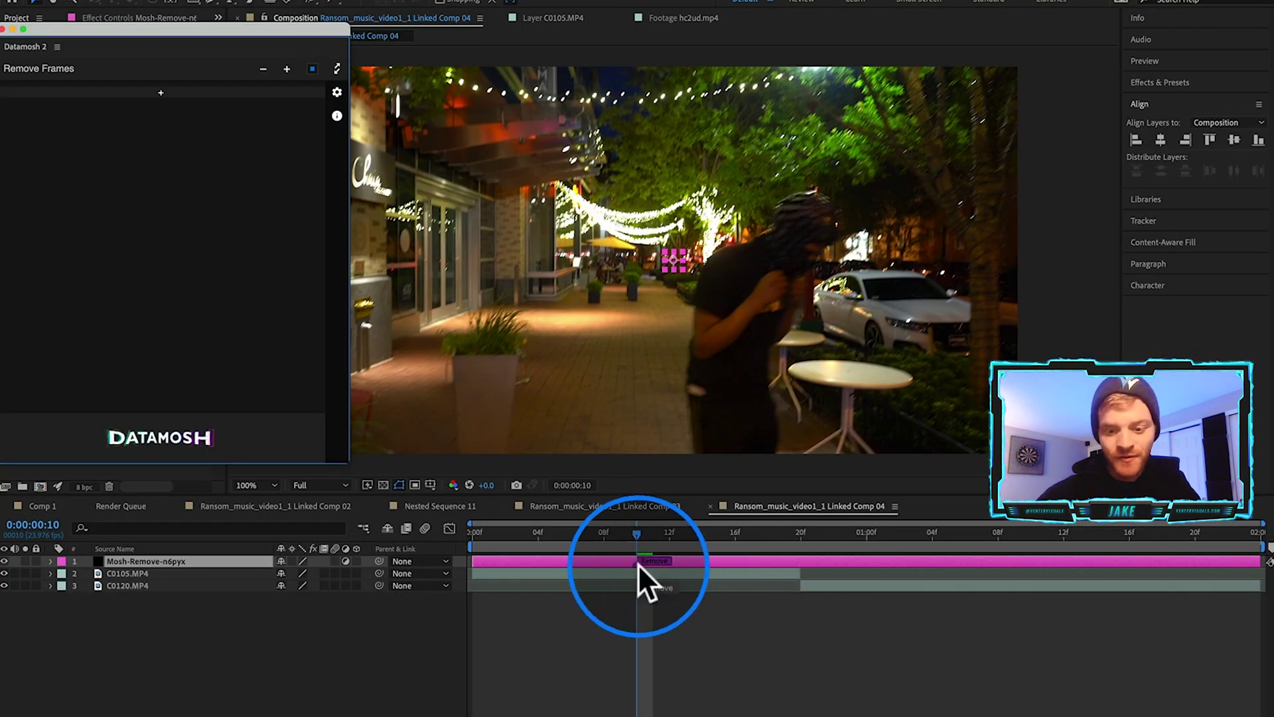
drag(638, 563, 808, 567)
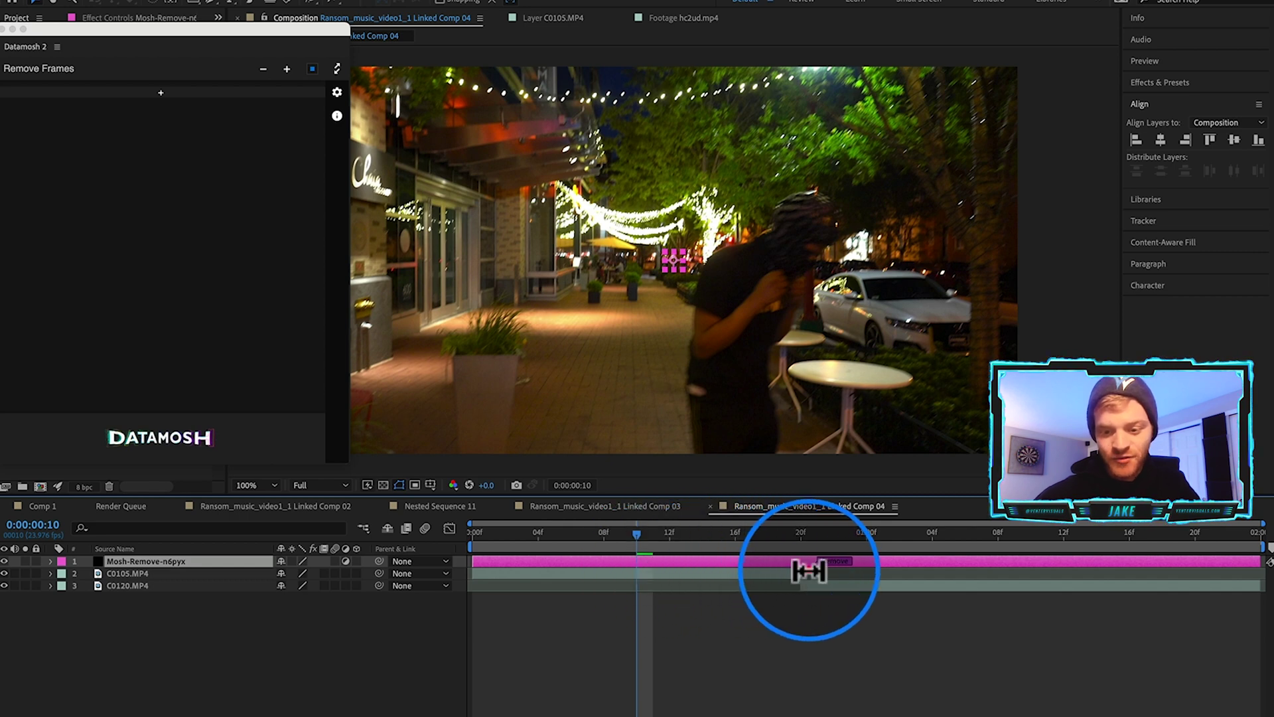
click(810, 569)
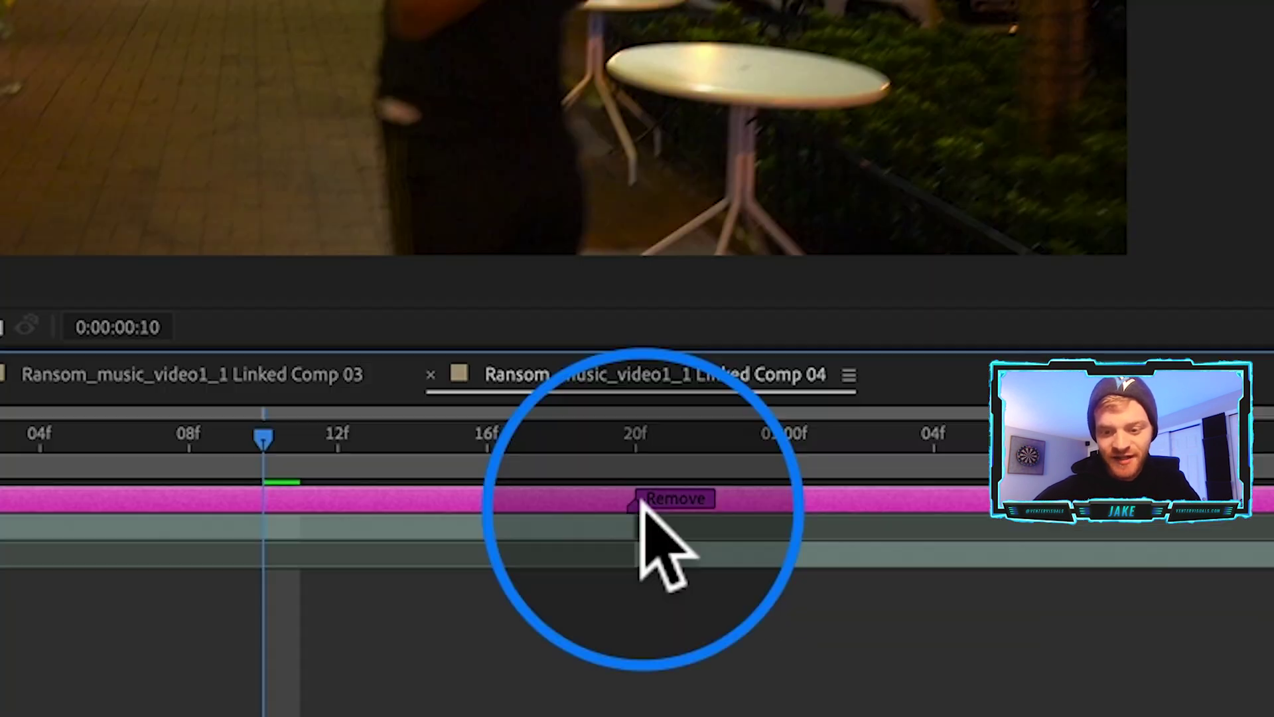
click(801, 564)
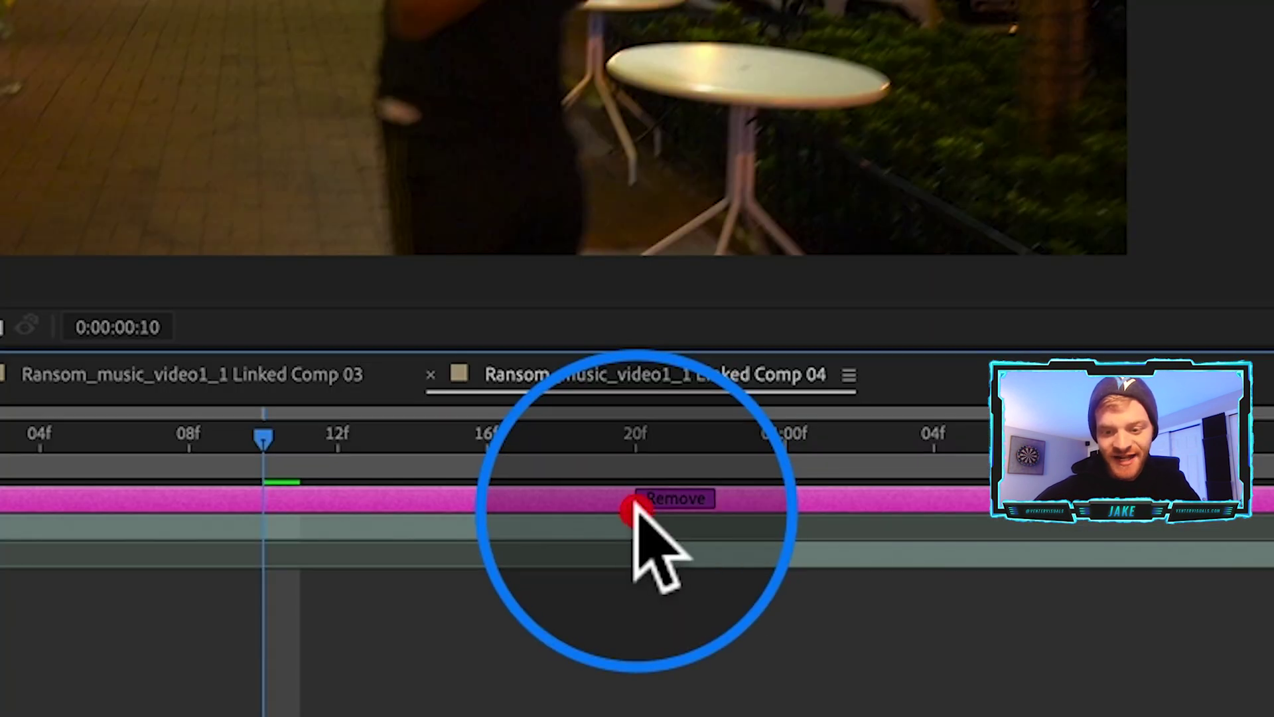
drag(635, 435, 562, 438)
click(159, 447)
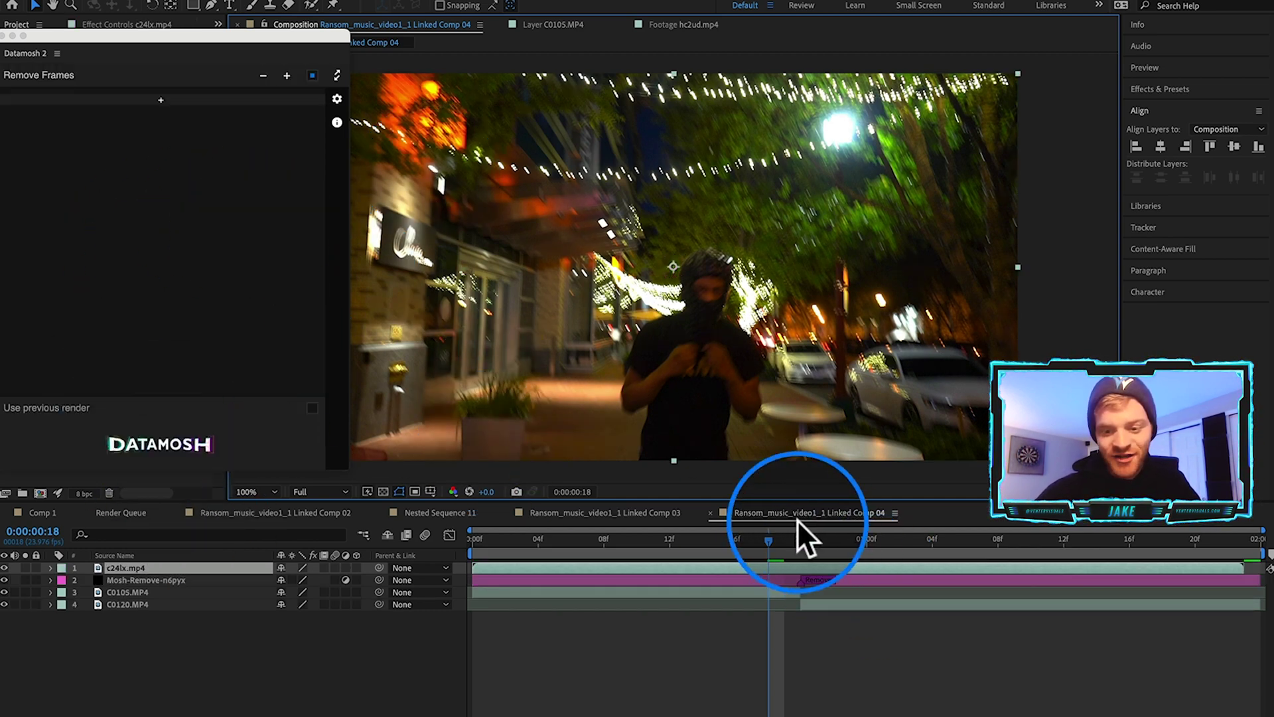
- Preview the datamoshed transition, save the After Effects project, and return to Premiere Pro
click(770, 539)
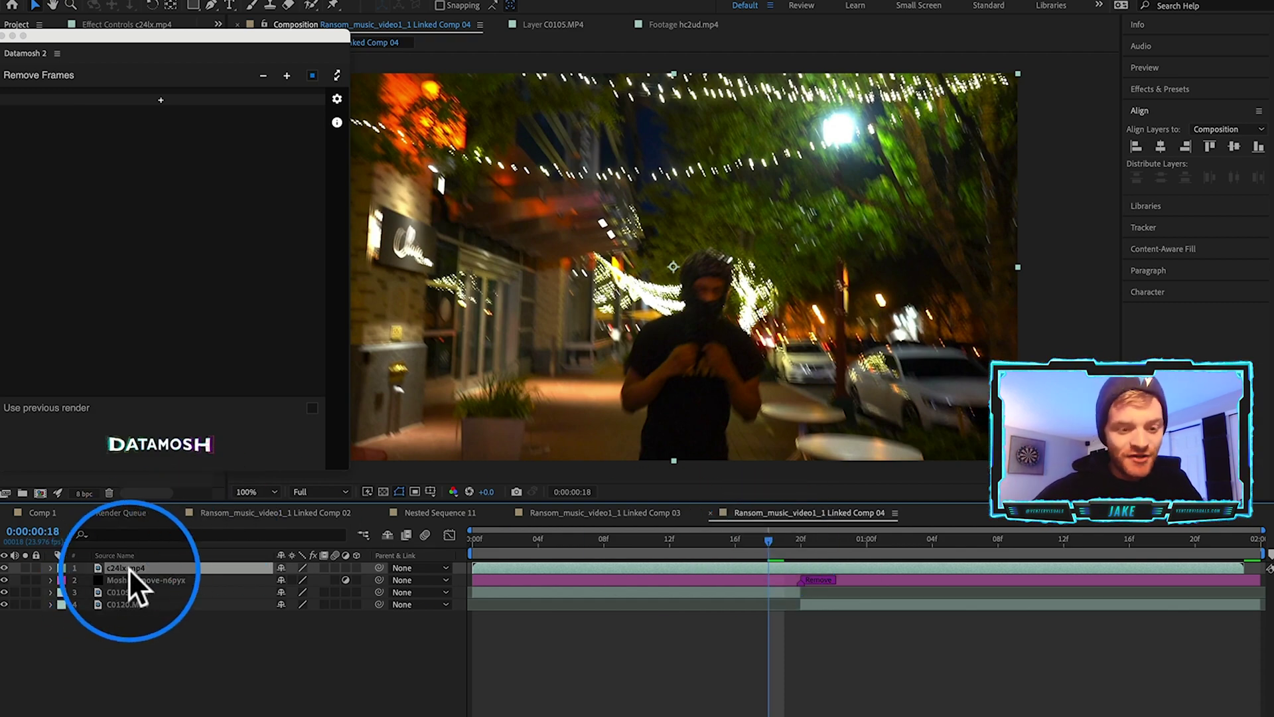
drag(778, 542, 802, 560)
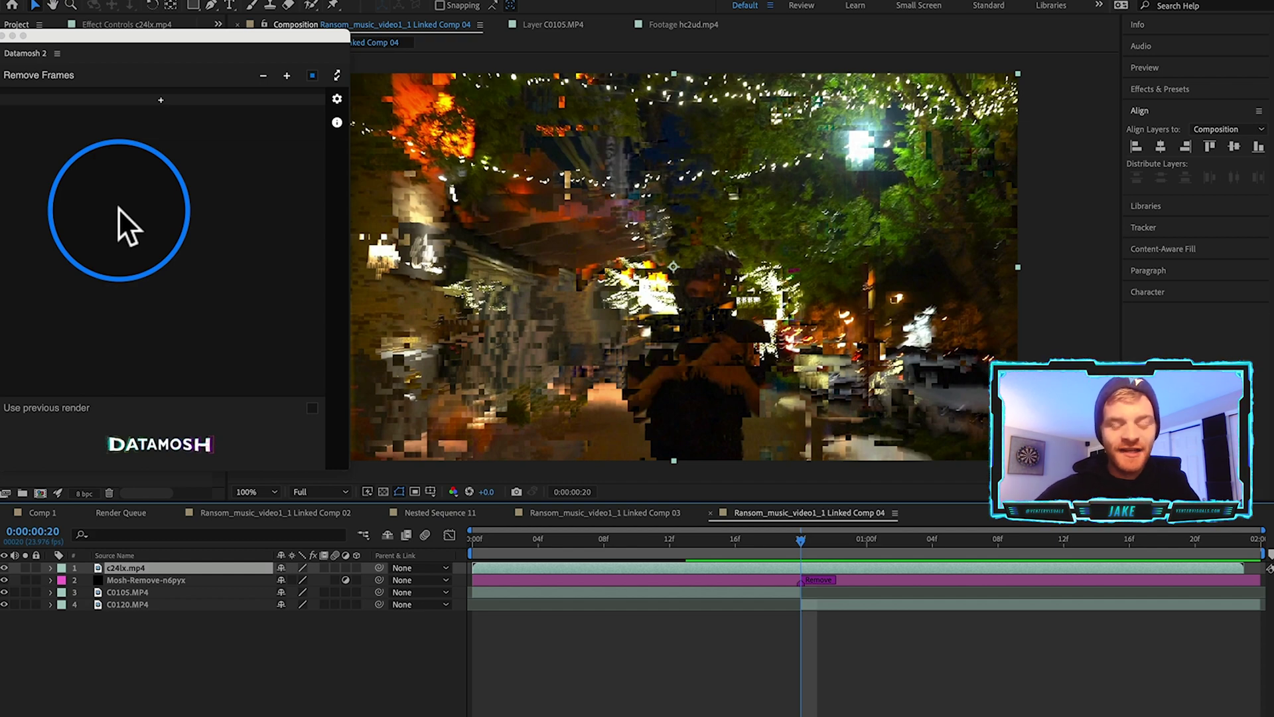
drag(756, 539, 883, 561)
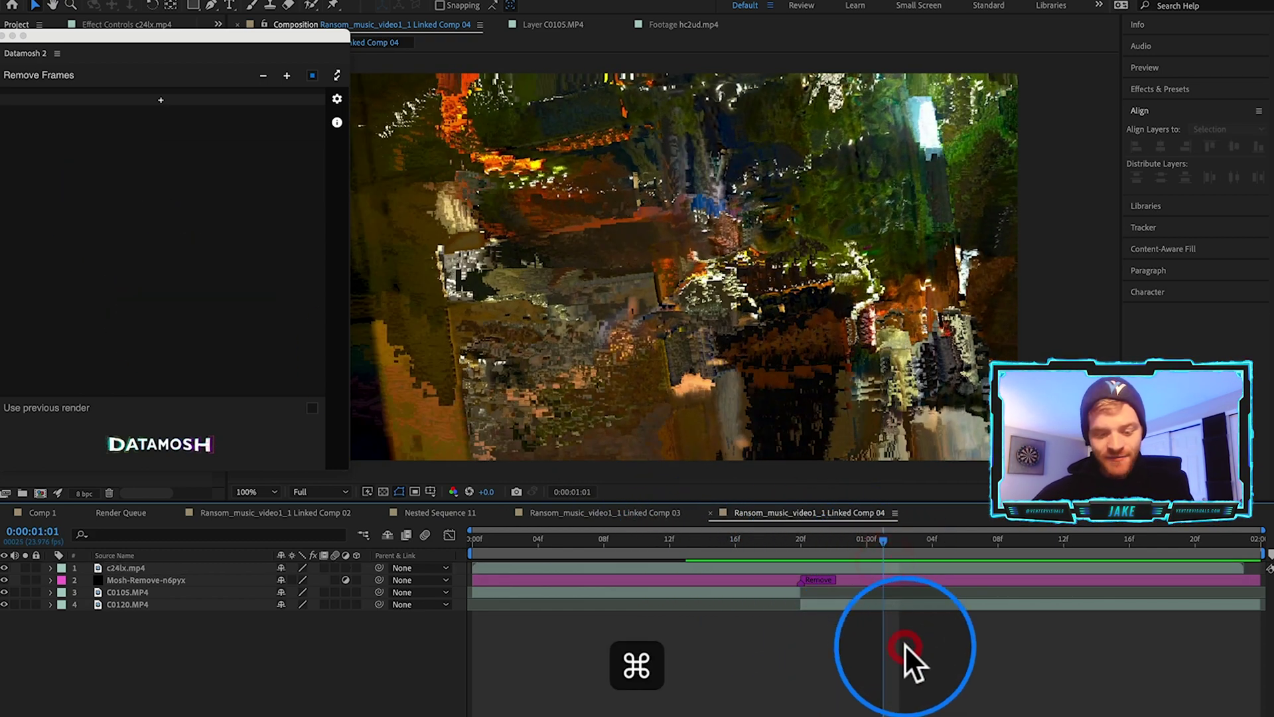
key(super+s)
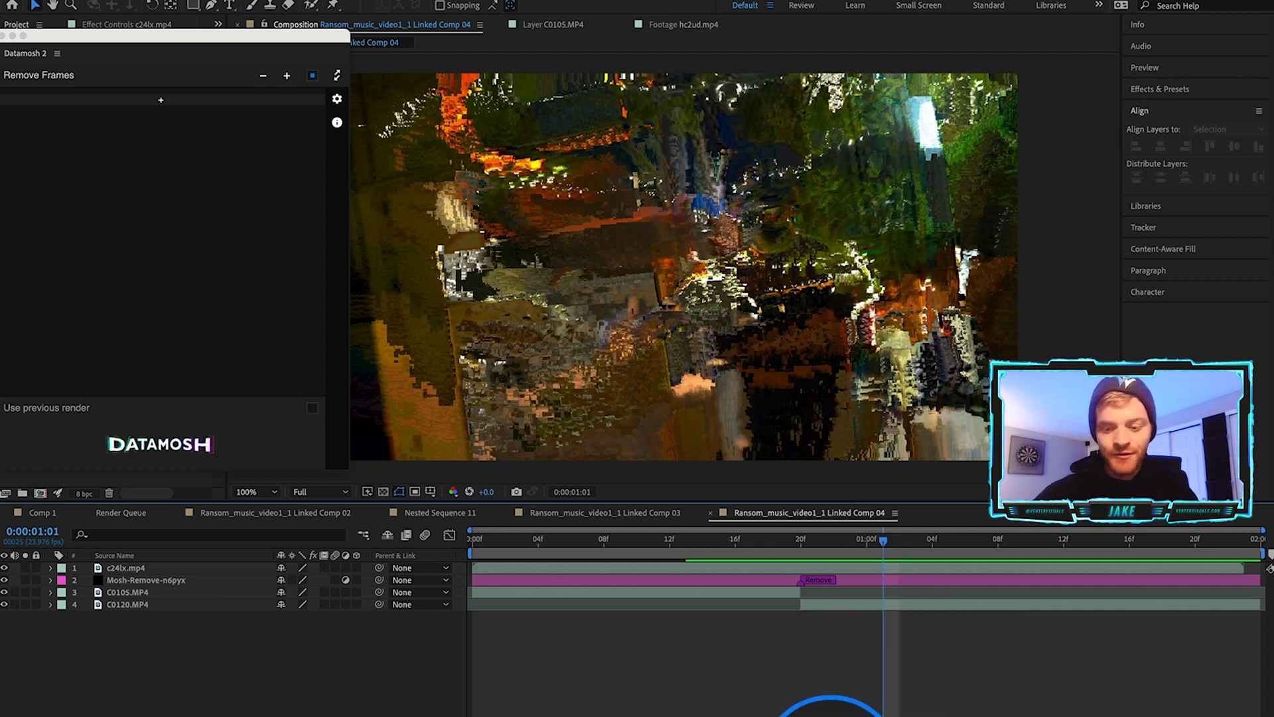
click(766, 703)
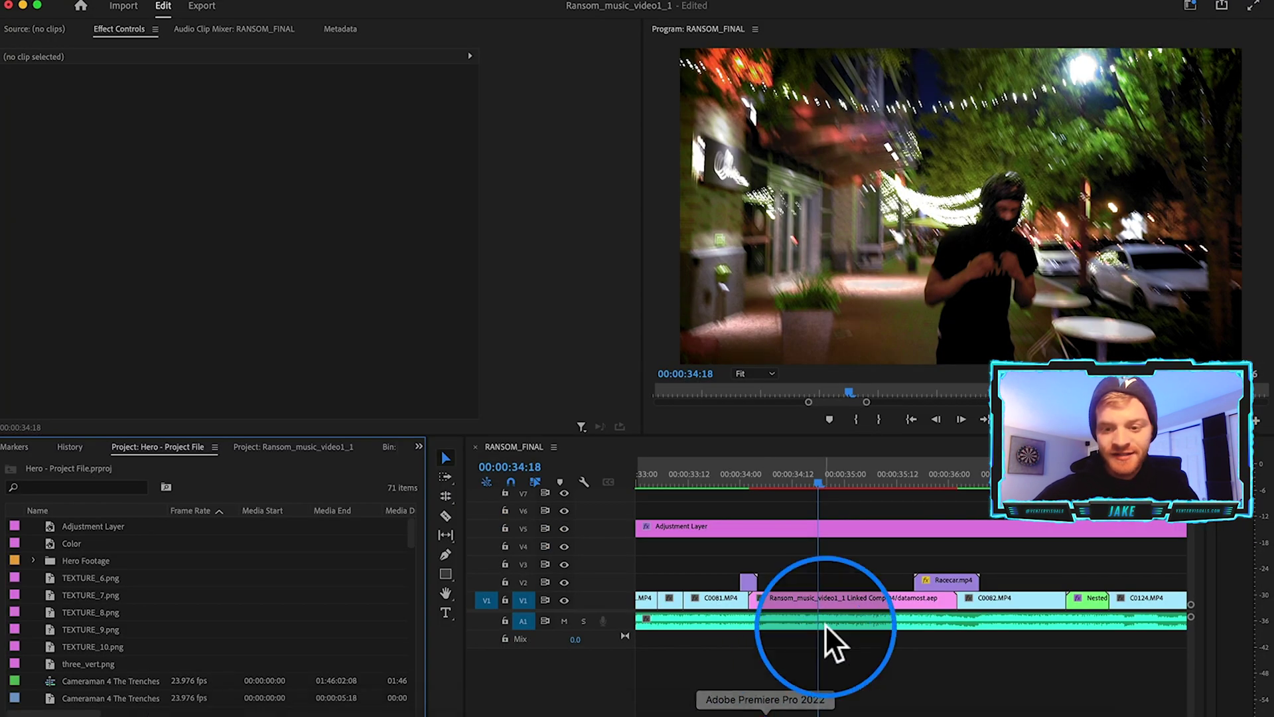
- Set an In point at 32:22 and an Out point at 37:12, then Render In to Out
click(851, 575)
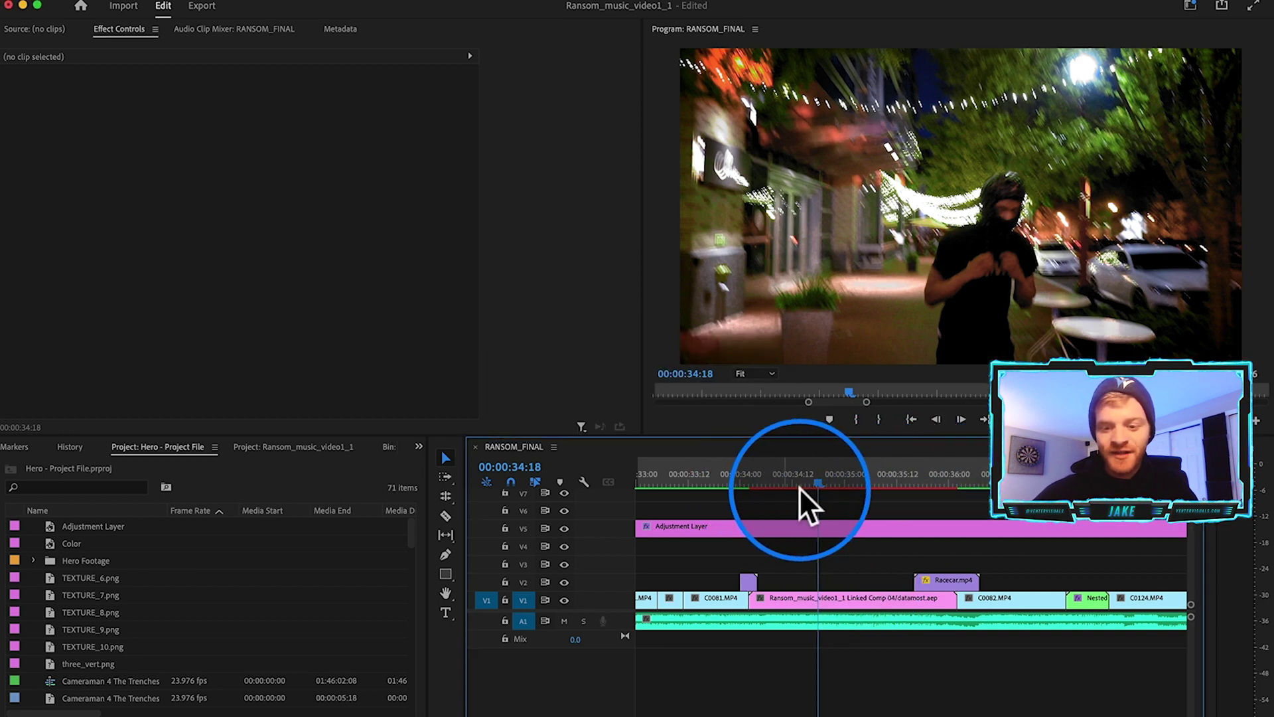
scroll(797, 491, down, 3)
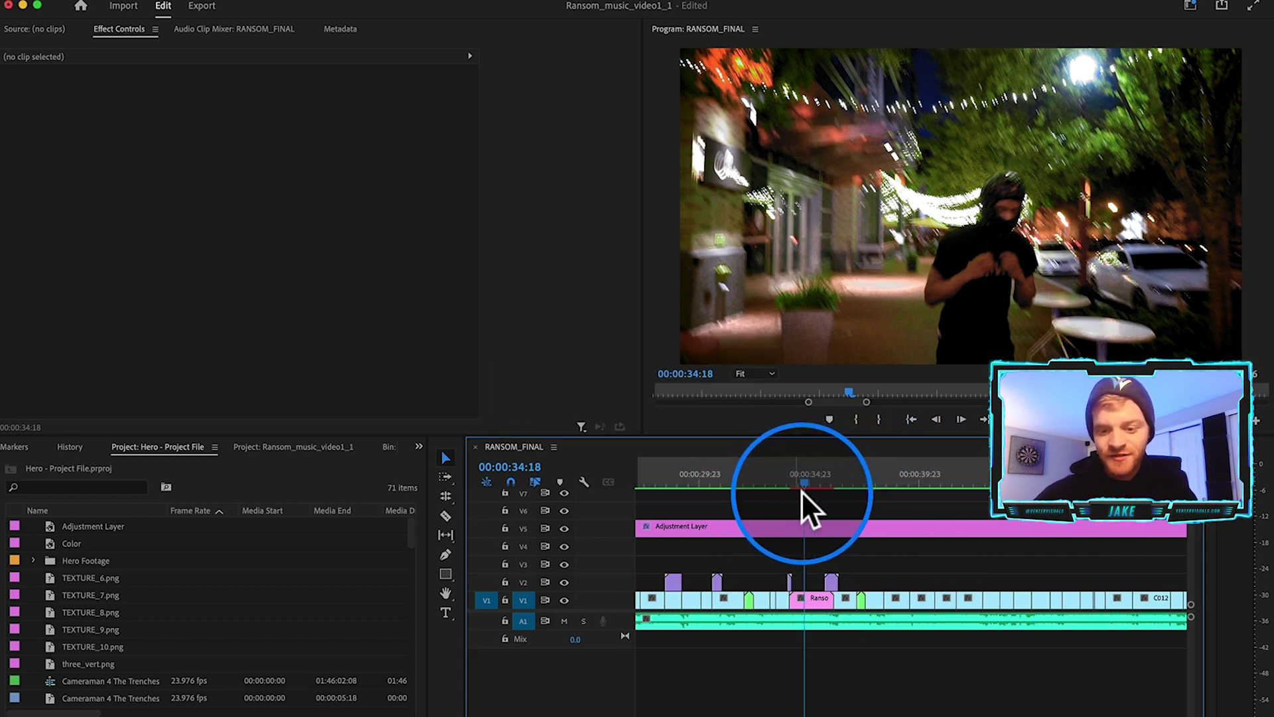
click(763, 471)
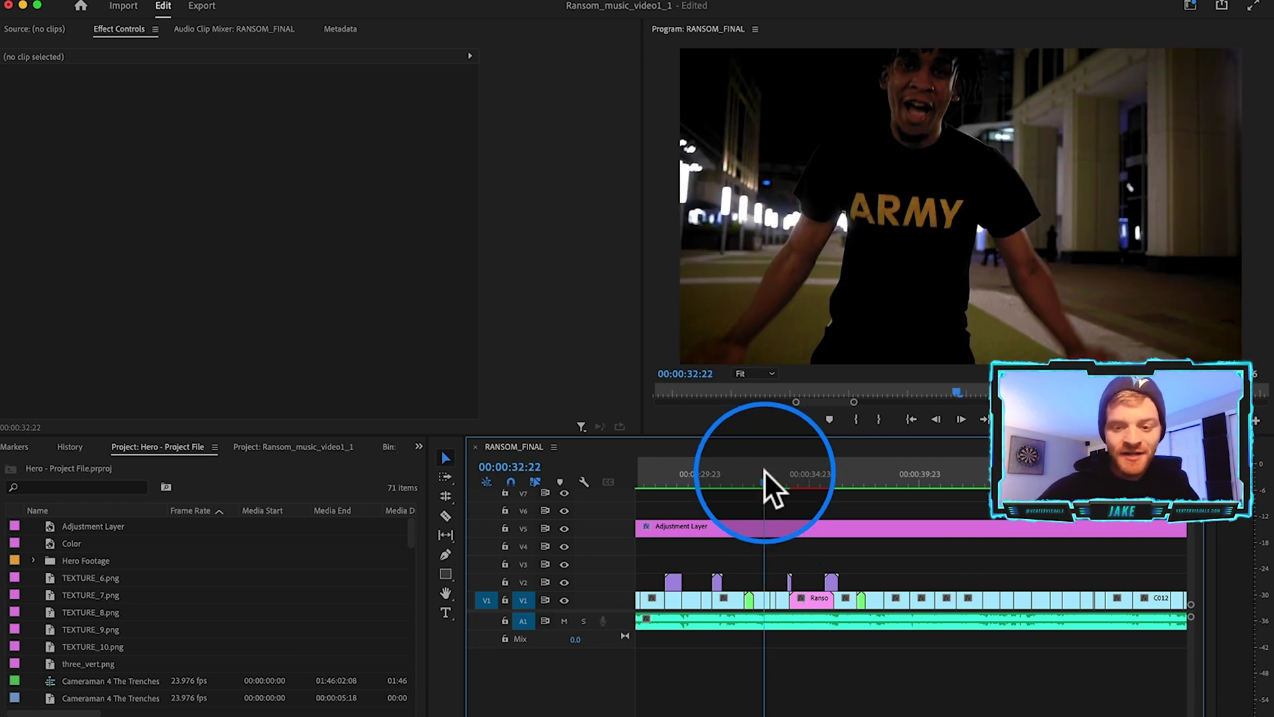
key(i)
click(865, 475)
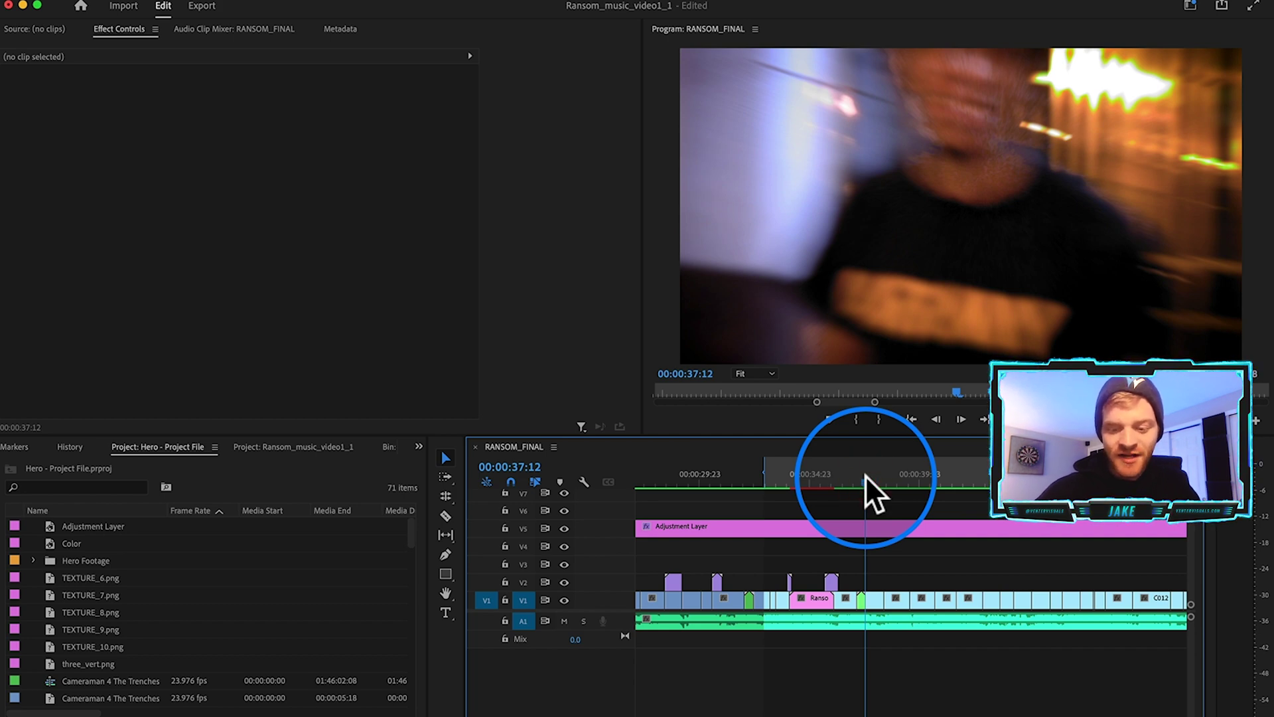
key(o)
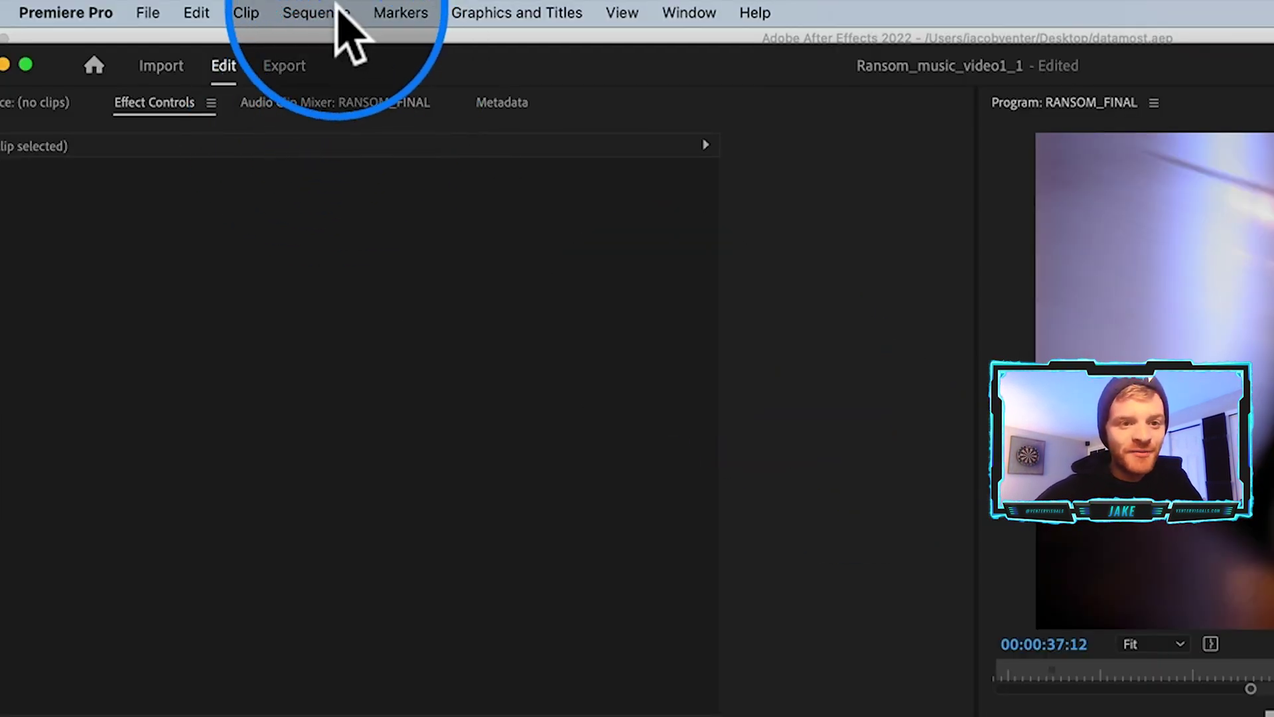
click(336, 11)
click(356, 112)
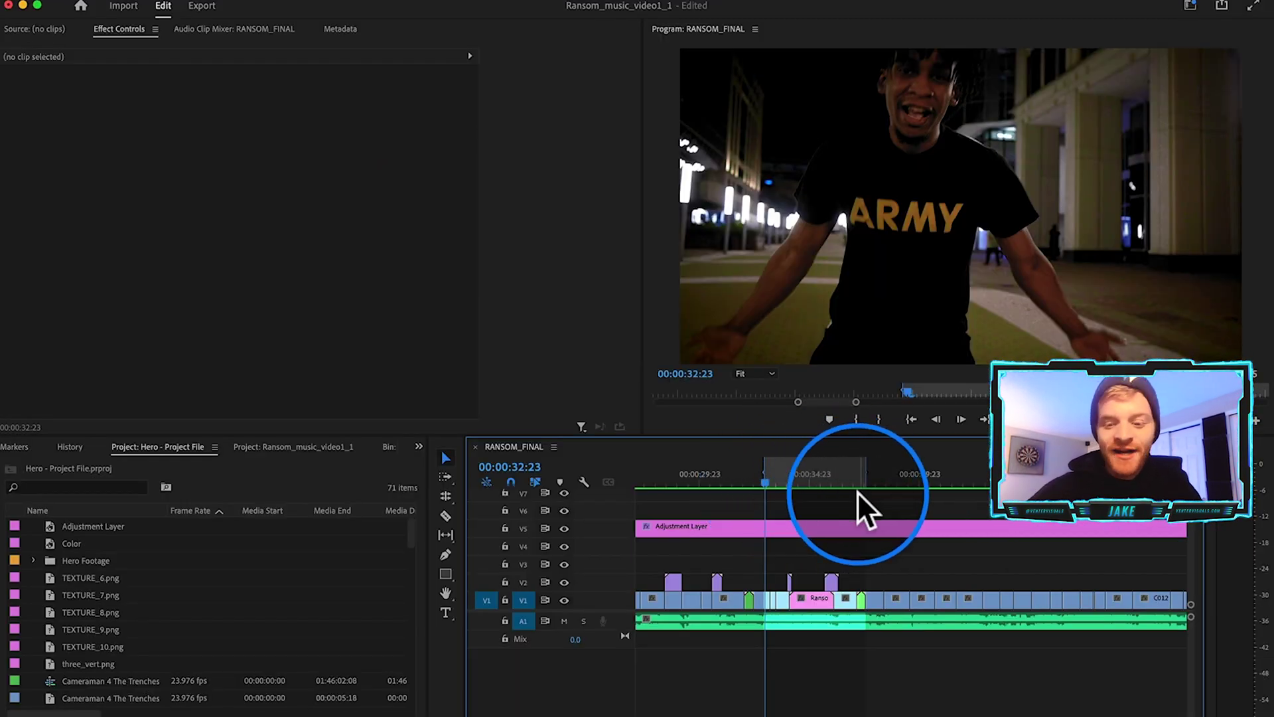
- Step through the rendered transition from 34:14 to 35:22, then bring After Effects forward
scroll(857, 492, up, 1)
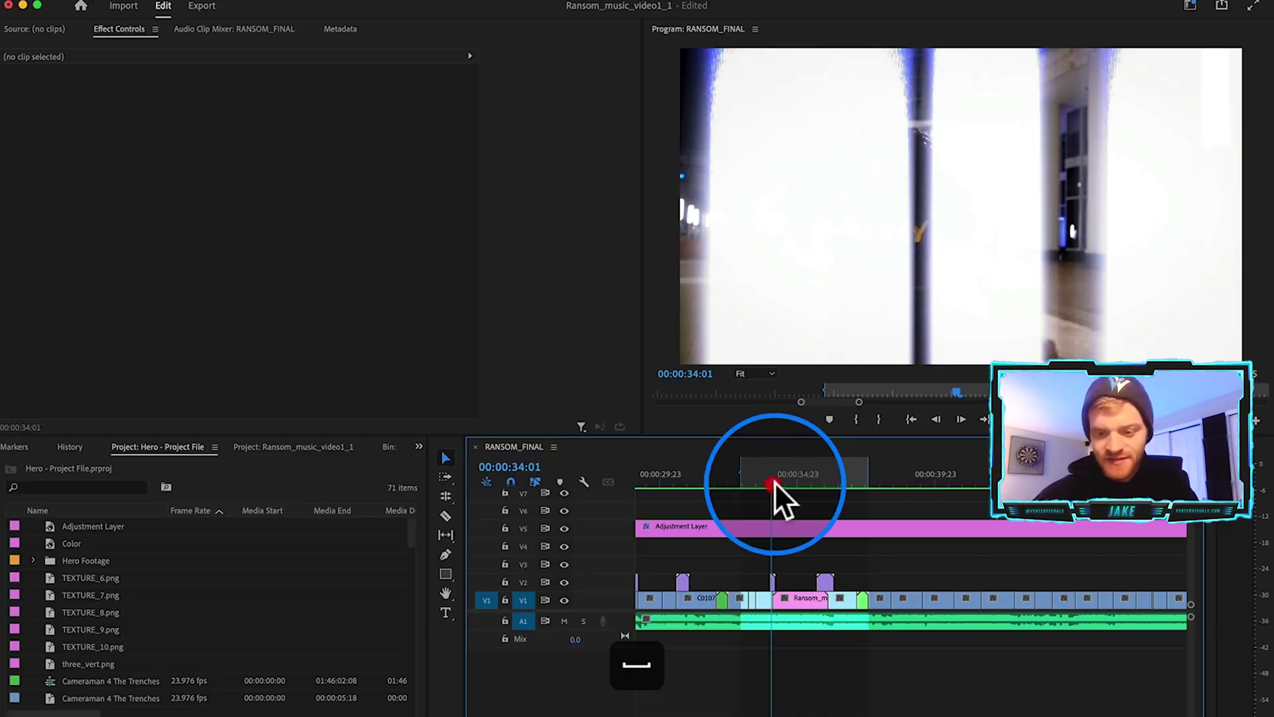
click(786, 480)
drag(789, 482, 822, 512)
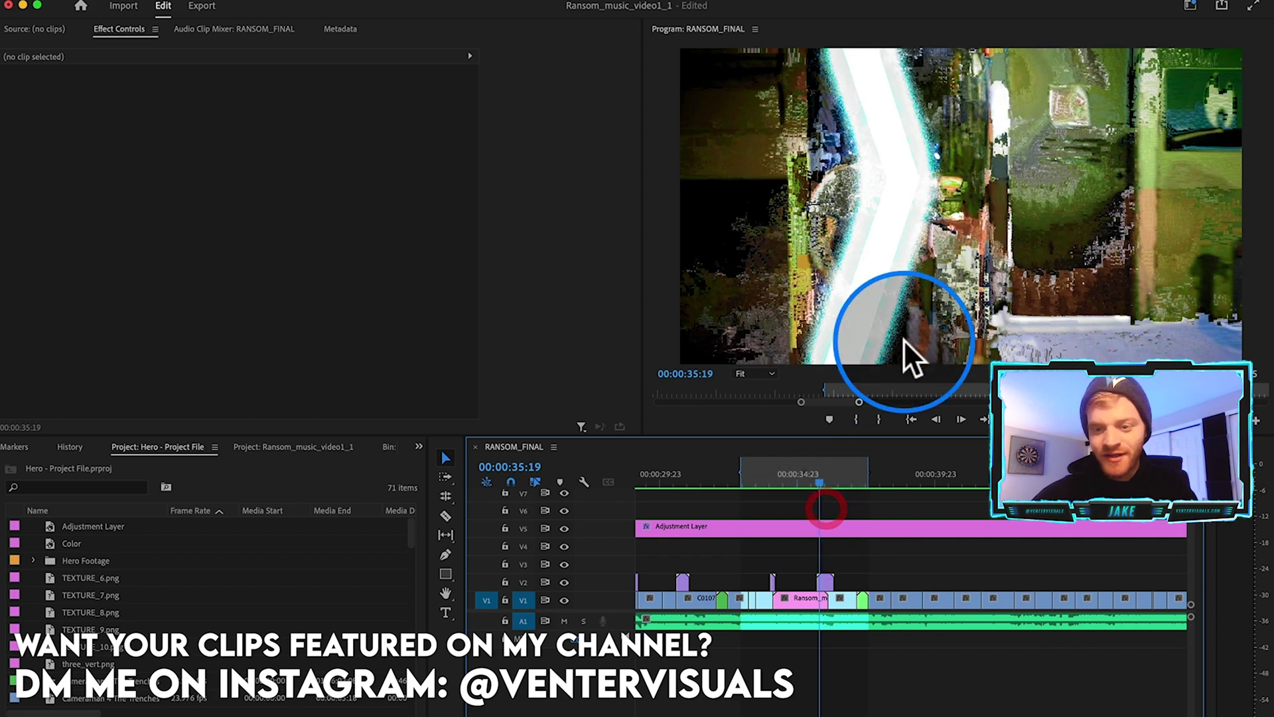
mouse_move(843, 716)
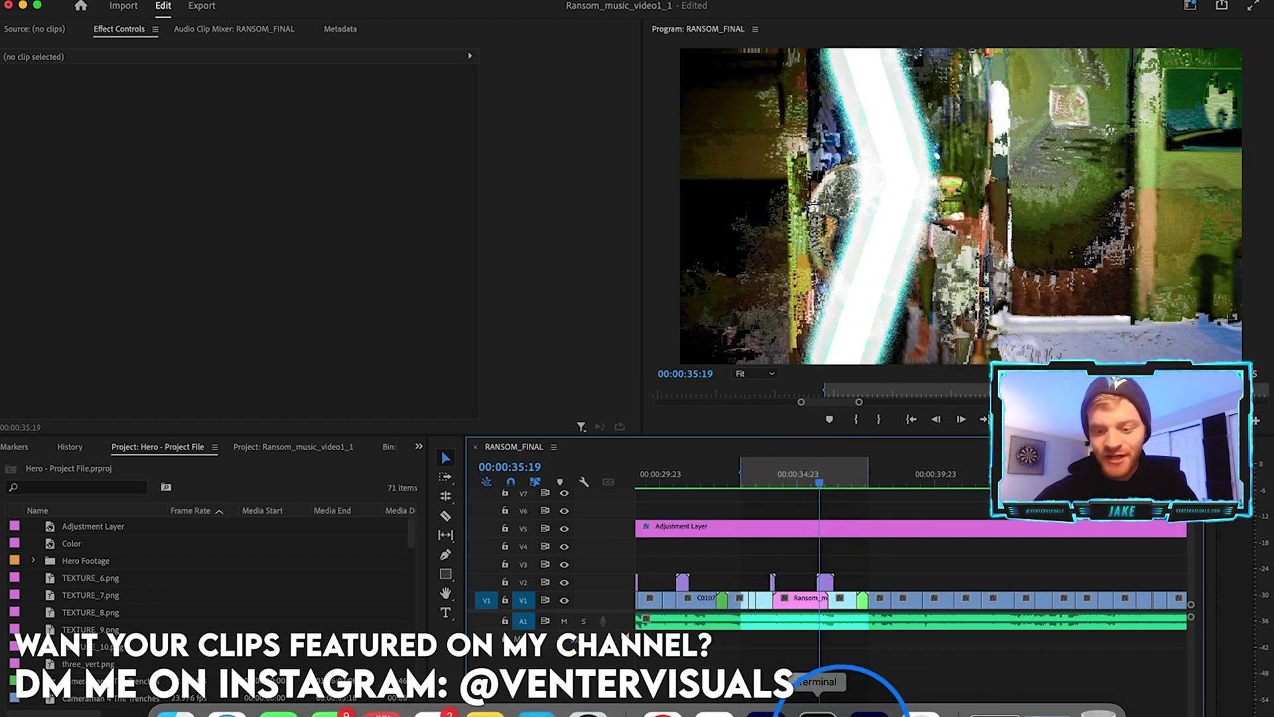
click(870, 712)
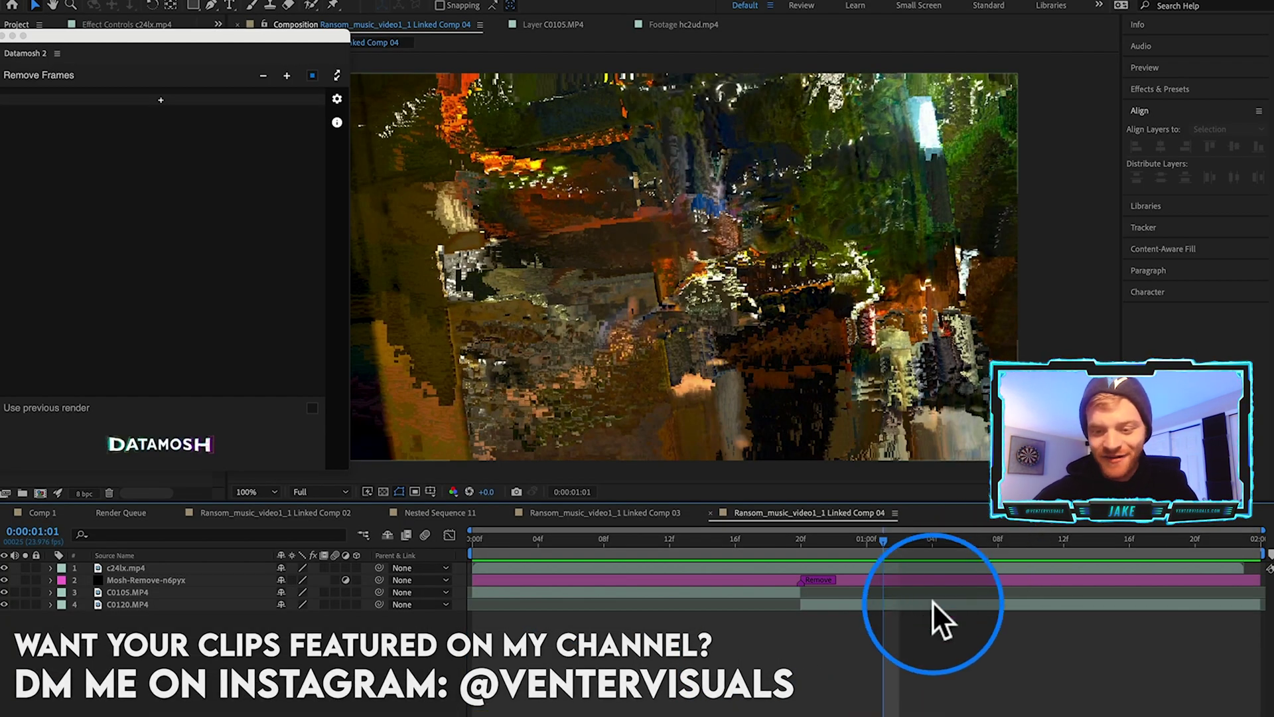
- Split c24lx.mp4 at 0:00:01:12, delete the later piece, and close Datamosh 2
key(space)
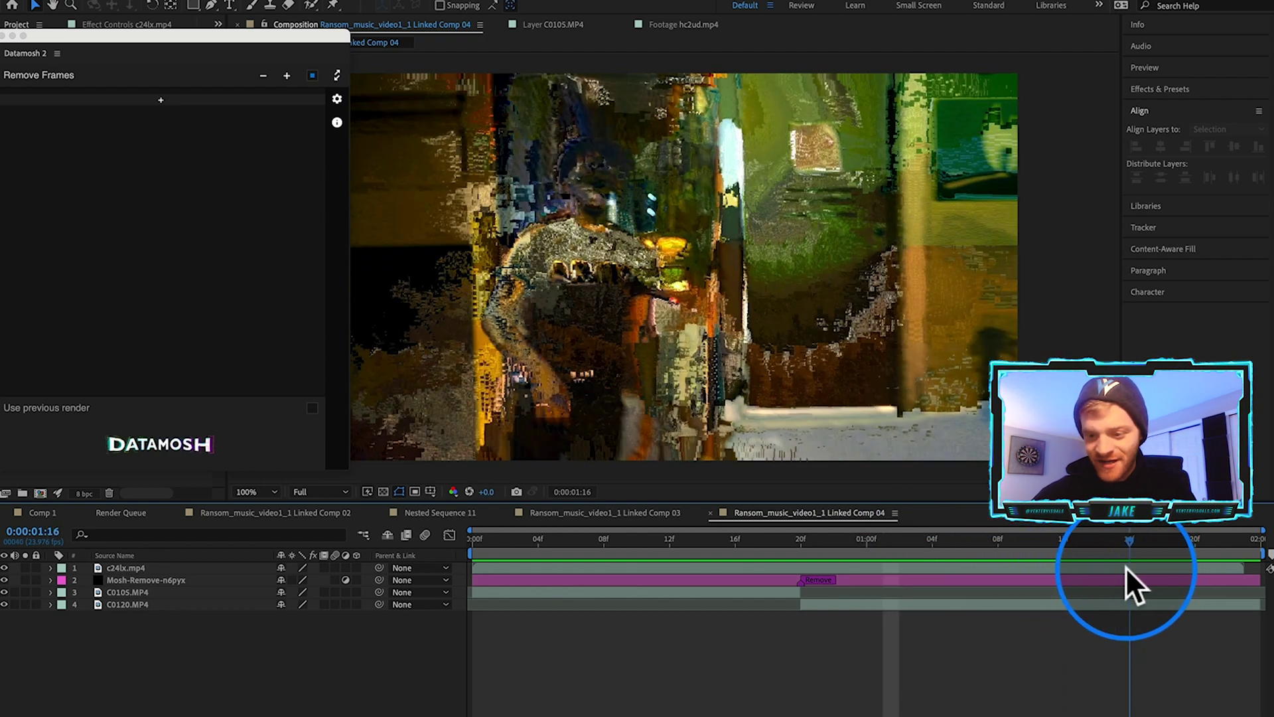
click(1063, 567)
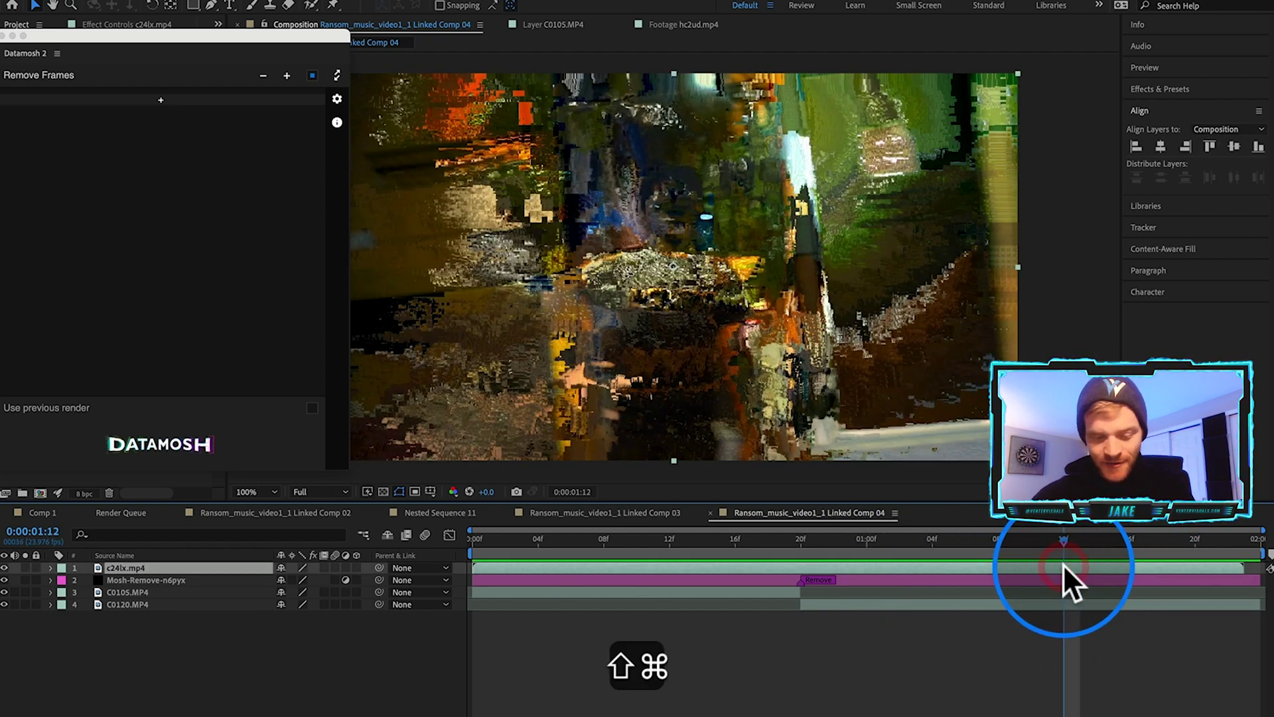
key(super+shift+d)
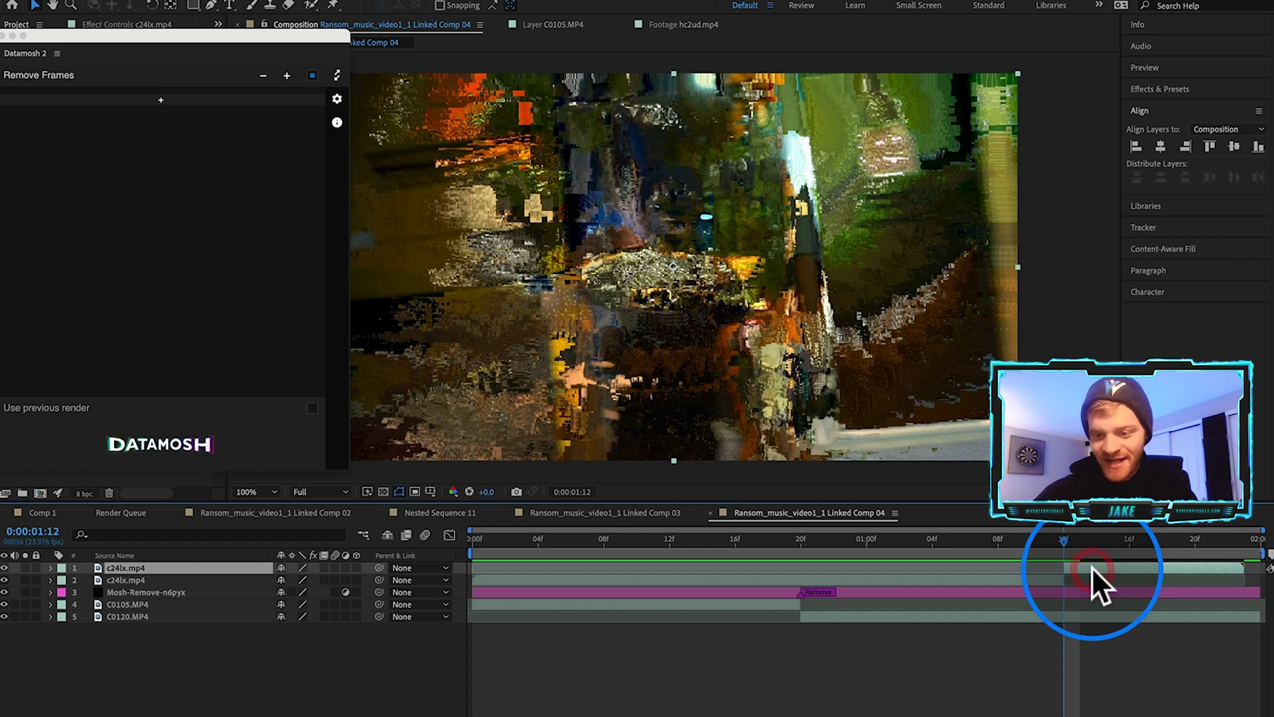
key(BackSpace)
drag(1074, 540, 1010, 564)
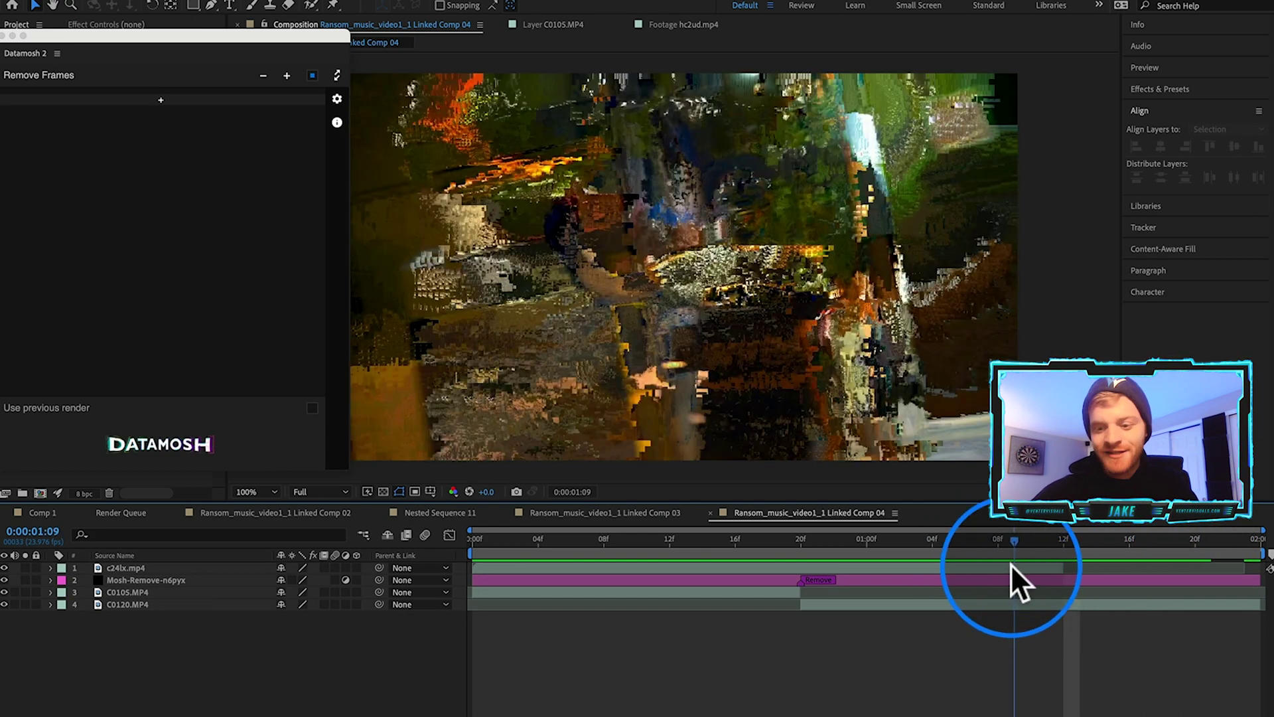
click(1010, 566)
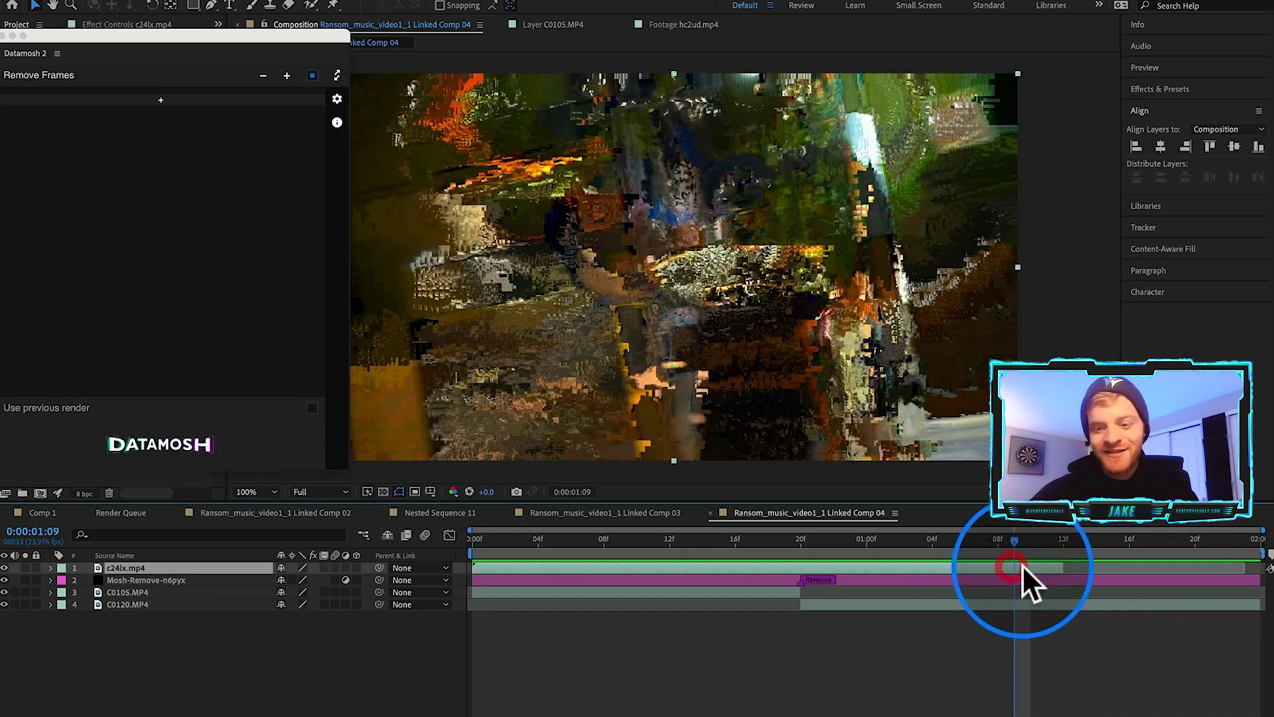
click(4, 36)
drag(1031, 537, 1059, 543)
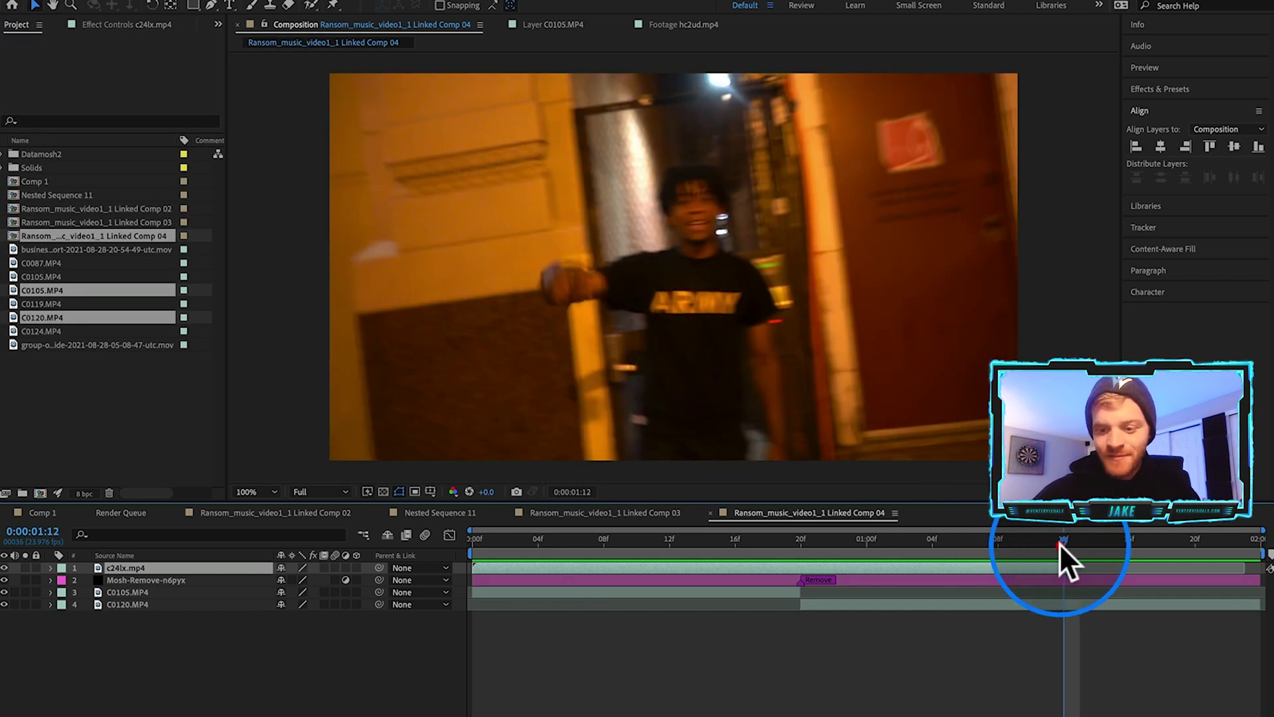
- Keyframe c24lx.mp4 opacity from 100% to 0% at 0:00:01:12 and preview the fade
key(t)
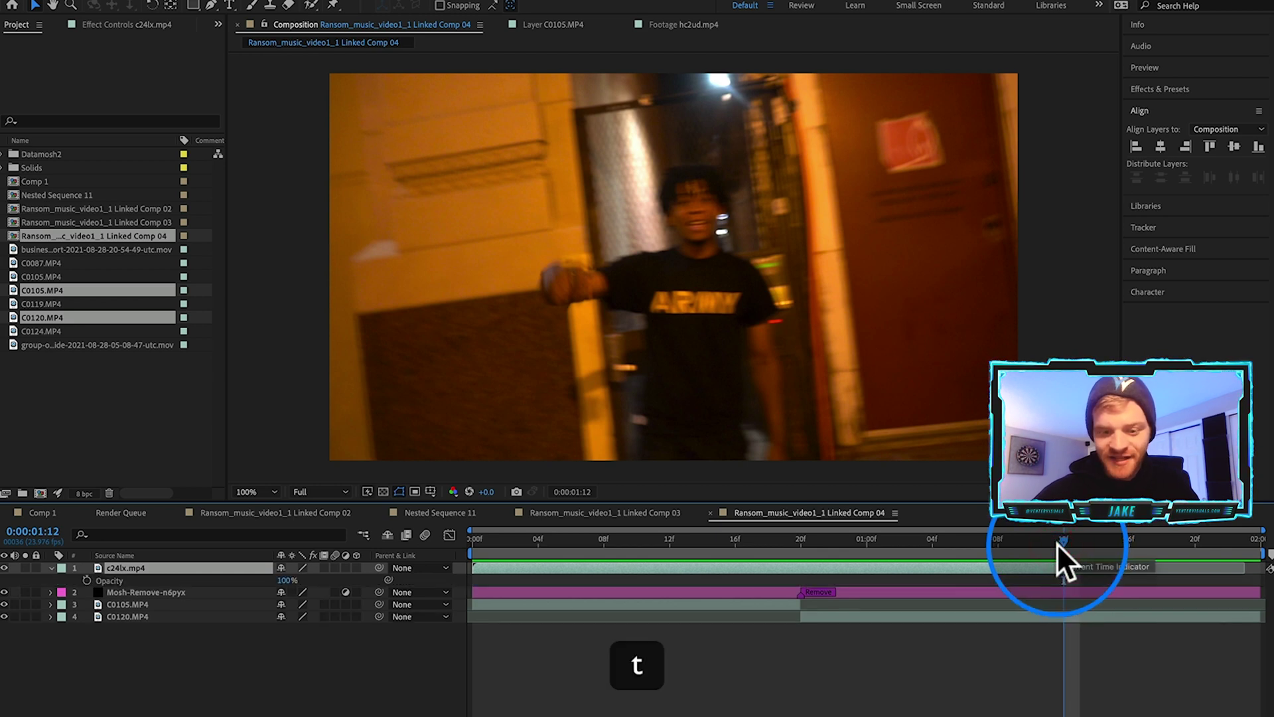
click(86, 579)
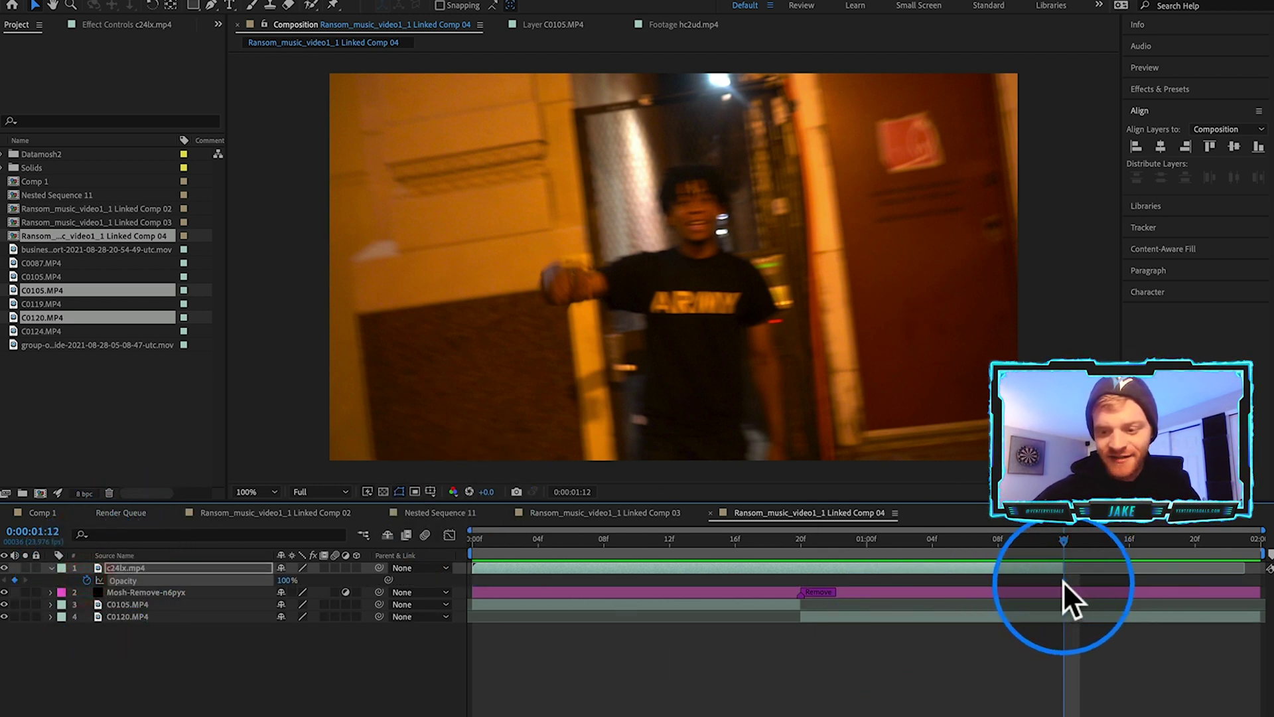
drag(980, 580, 900, 582)
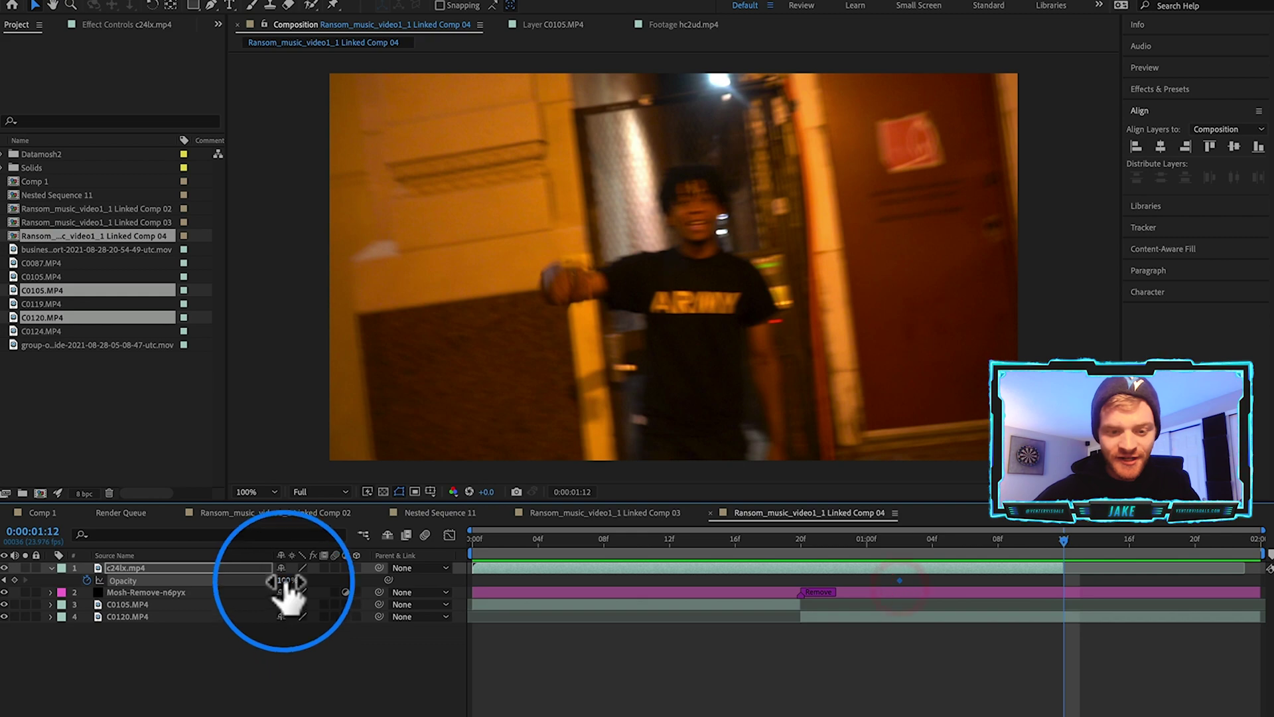
drag(285, 580, 53, 598)
drag(908, 539, 1160, 606)
- Save the After Effects project and switch back to Premiere Pro
click(1026, 639)
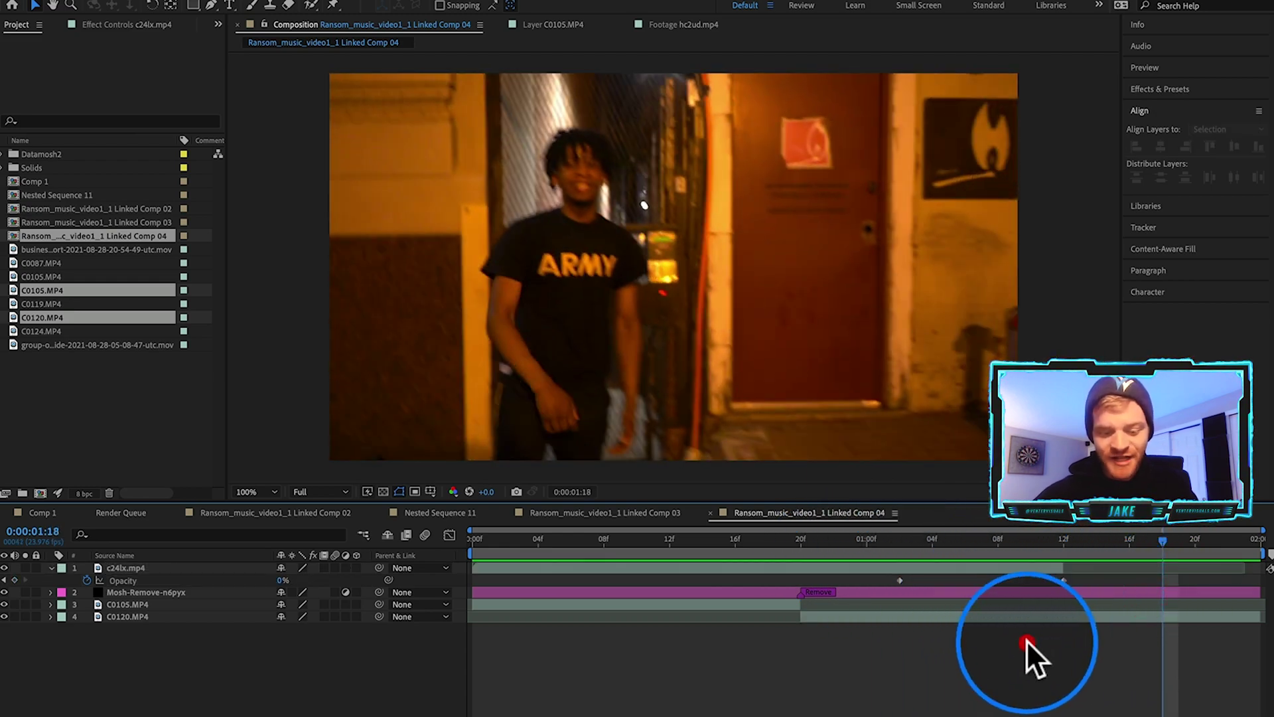
key(super+s)
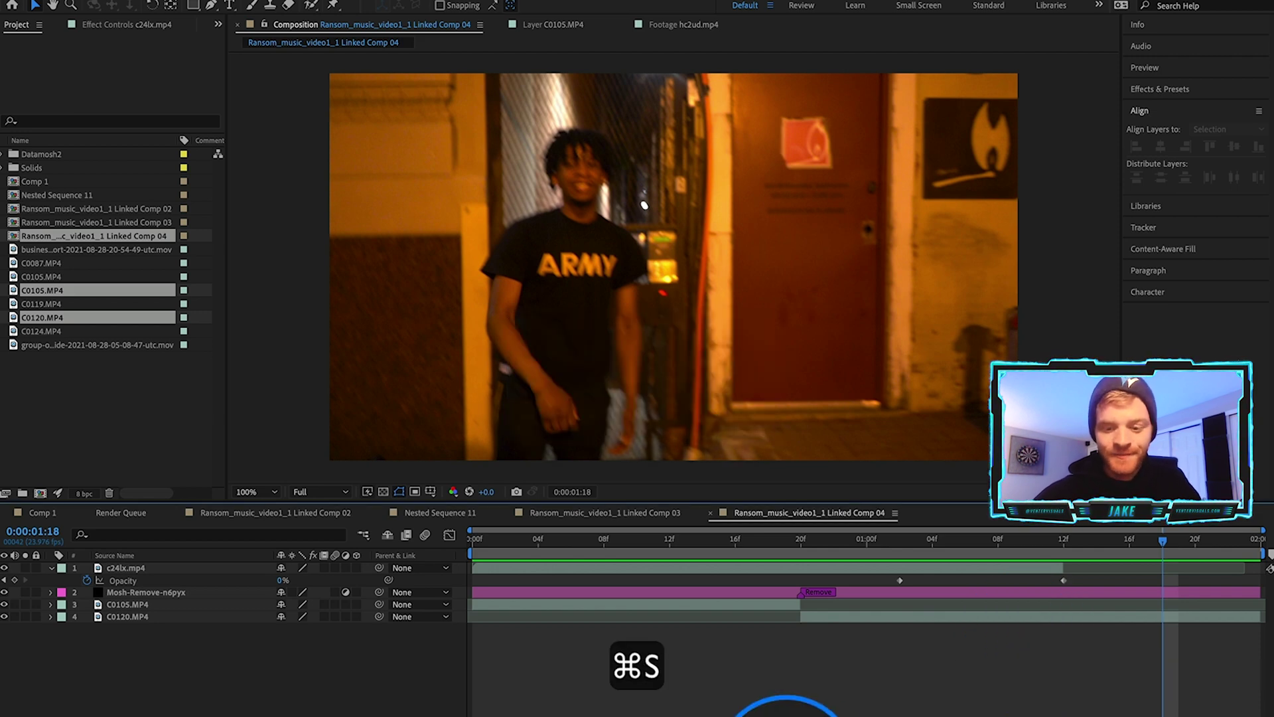
mouse_move(817, 713)
click(767, 711)
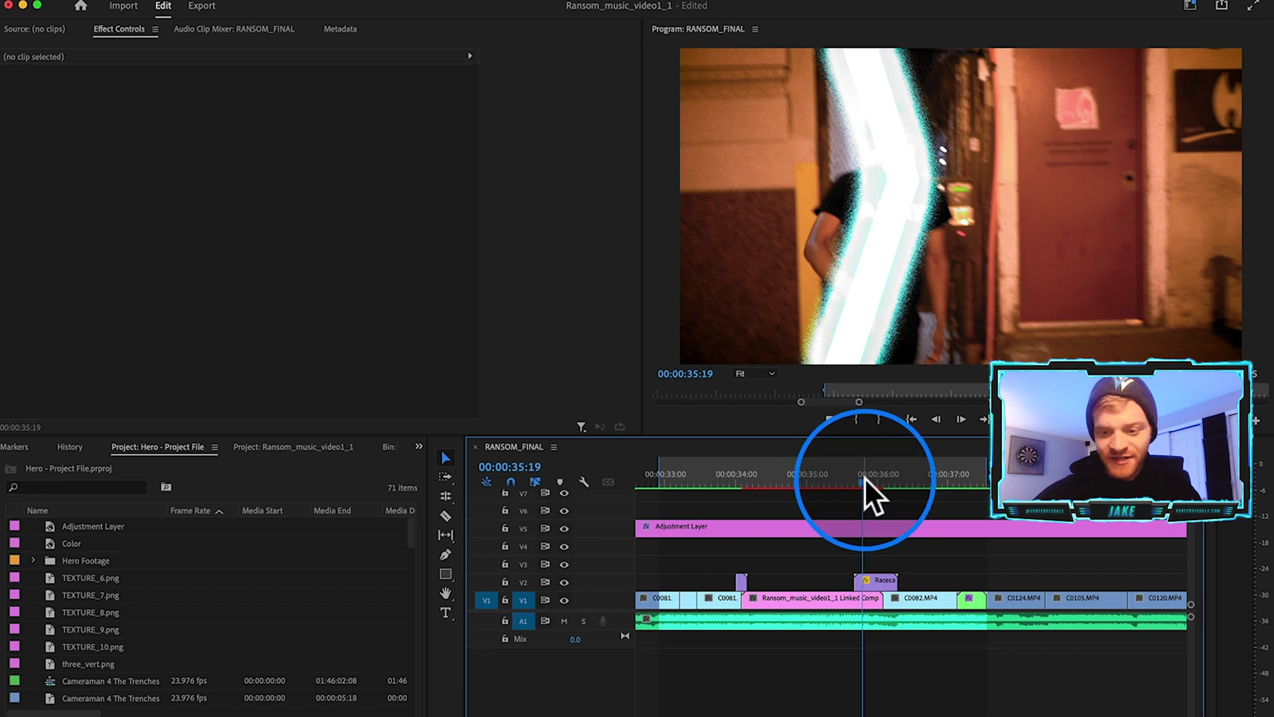
- Review the updated comp from 35:12, then return to the transition start at 32:23
click(843, 481)
drag(844, 479, 878, 476)
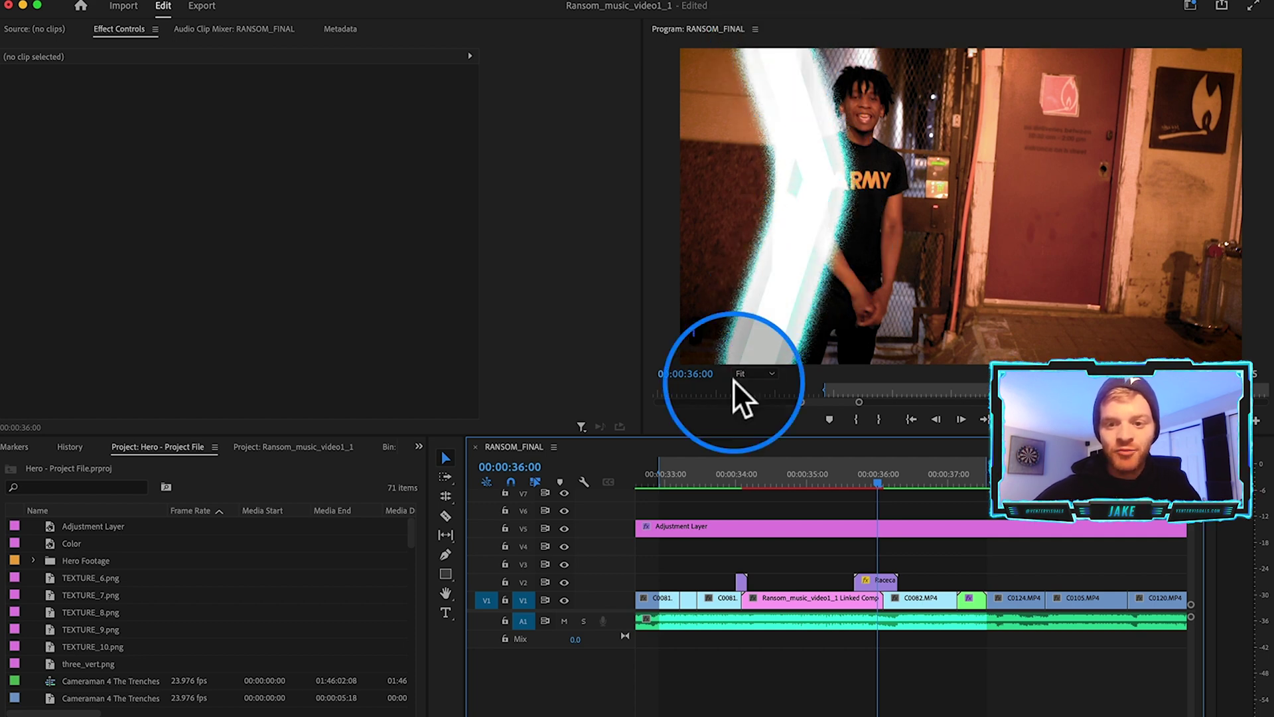
click(773, 479)
key(minus)
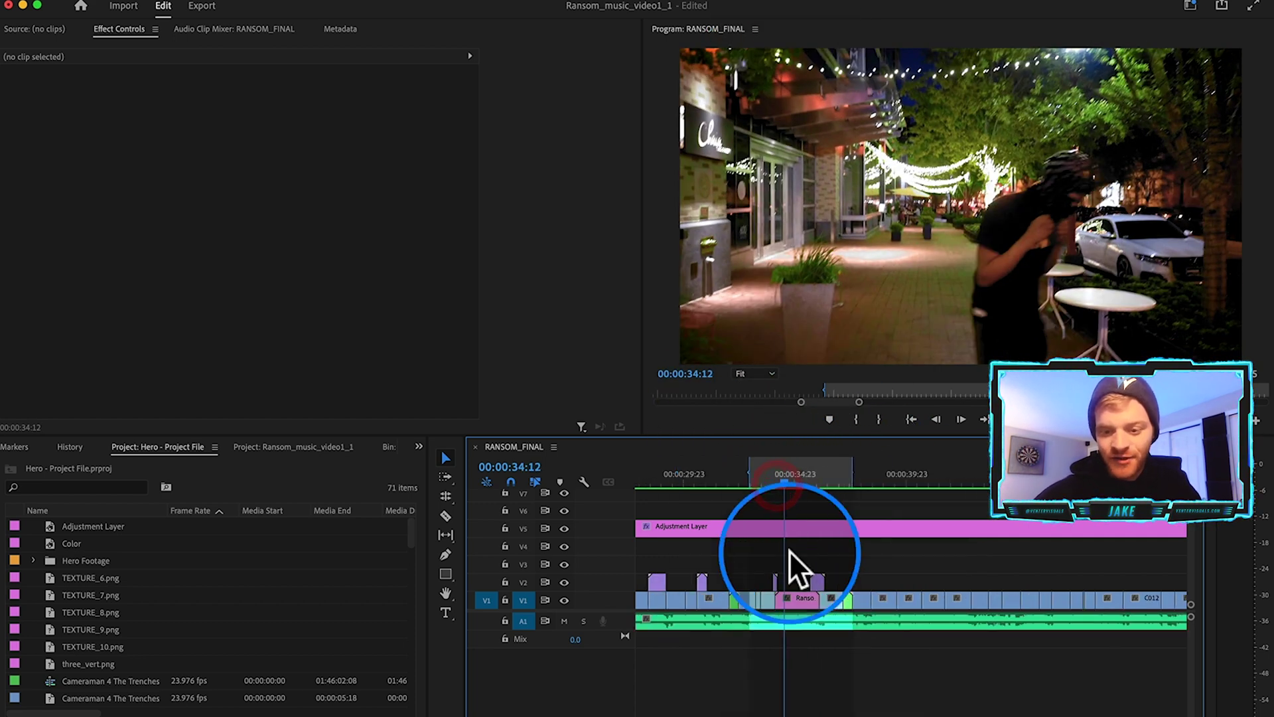
click(750, 473)
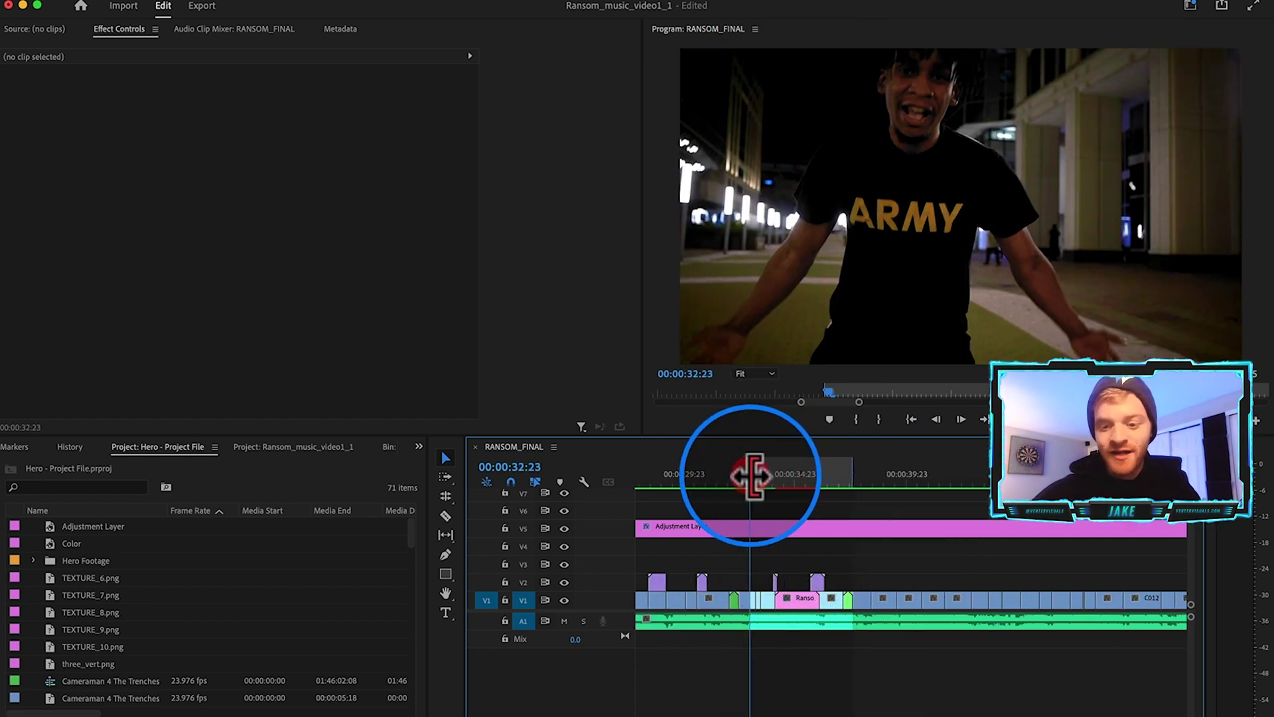
- Re-render the In-to-Out range and play through the transition
click(236, 2)
click(251, 32)
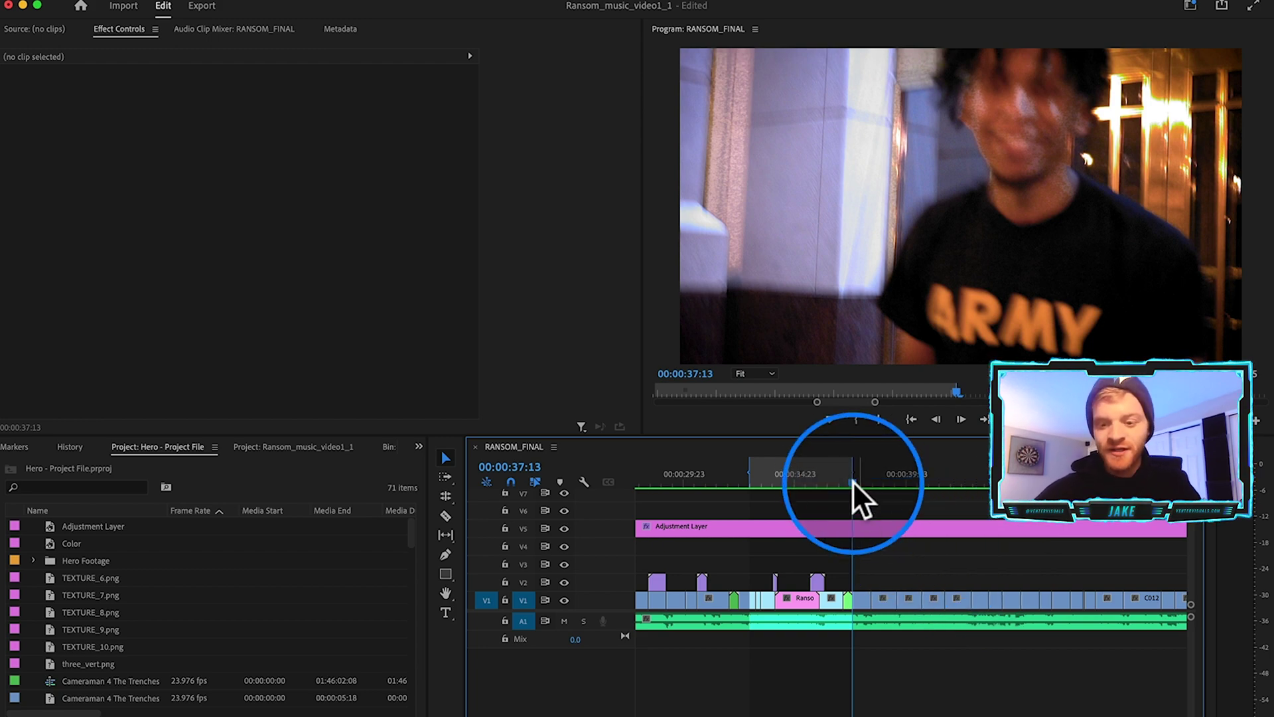
drag(852, 473, 809, 483)
- Review the rotoscoped shot around 12:09 and the footage around 40:20
scroll(903, 552, up, 10)
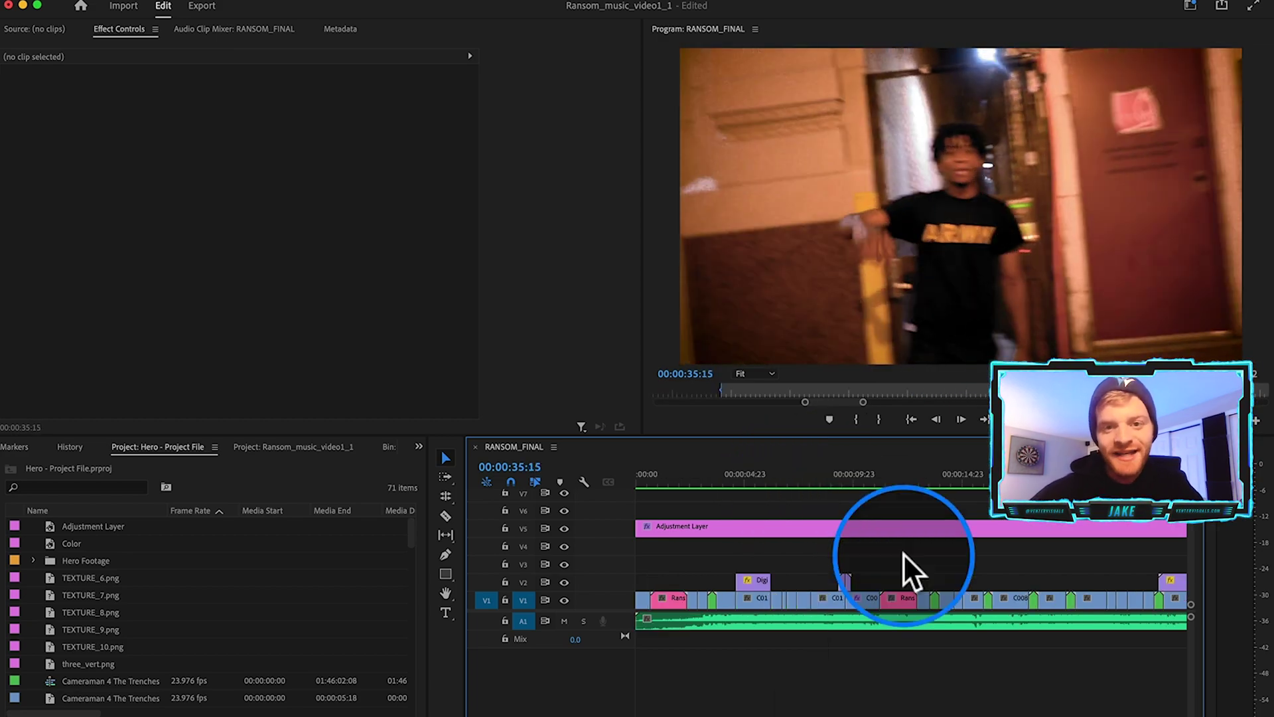
mouse_move(887, 480)
mouse_down()
mouse_move(905, 478)
mouse_move(905, 492)
mouse_up()
key(equal)
key(equal)
key(equal)
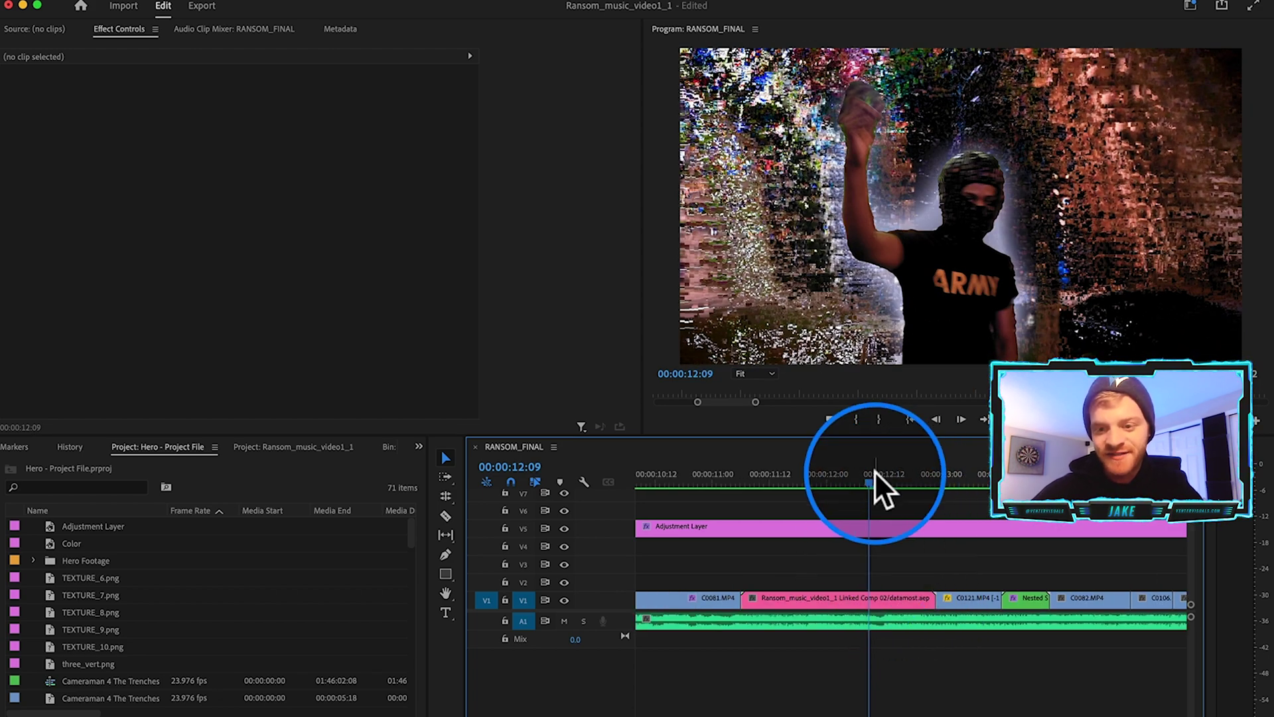
mouse_move(873, 475)
mouse_down()
mouse_move(887, 475)
mouse_move(834, 478)
mouse_move(868, 479)
mouse_up()
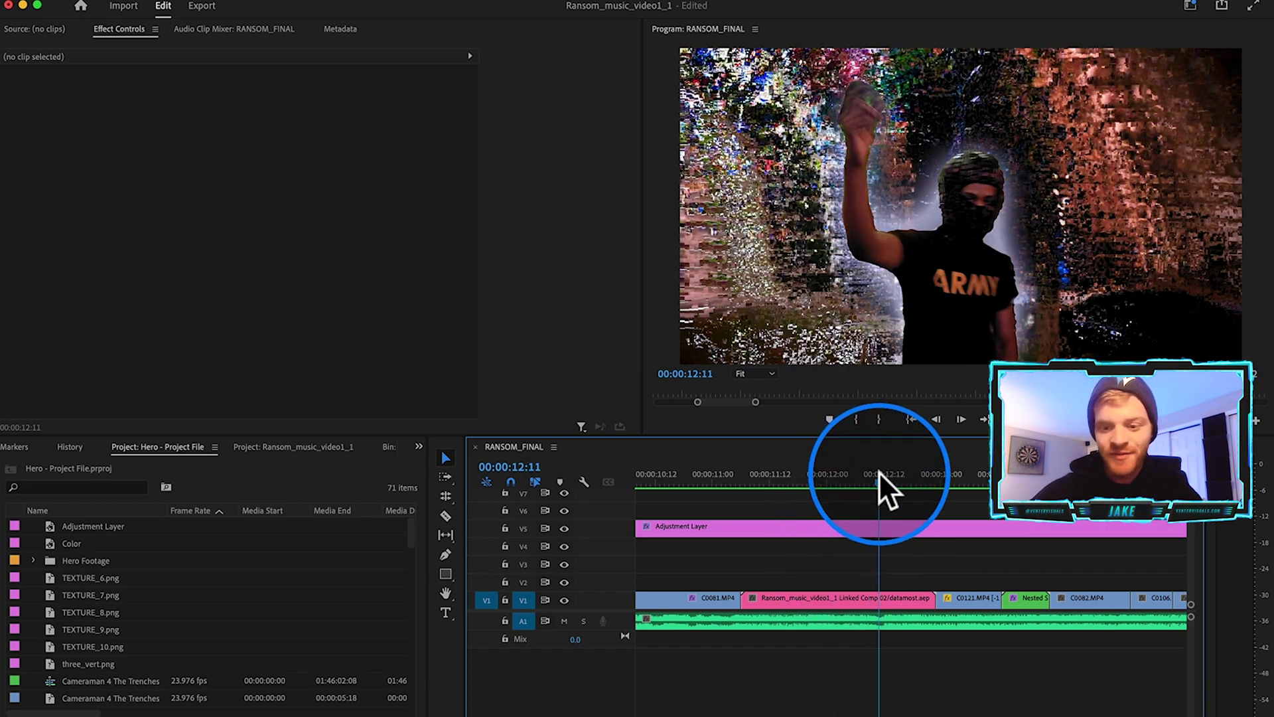
mouse_move(879, 472)
mouse_down()
mouse_move(904, 475)
mouse_move(891, 475)
mouse_up()
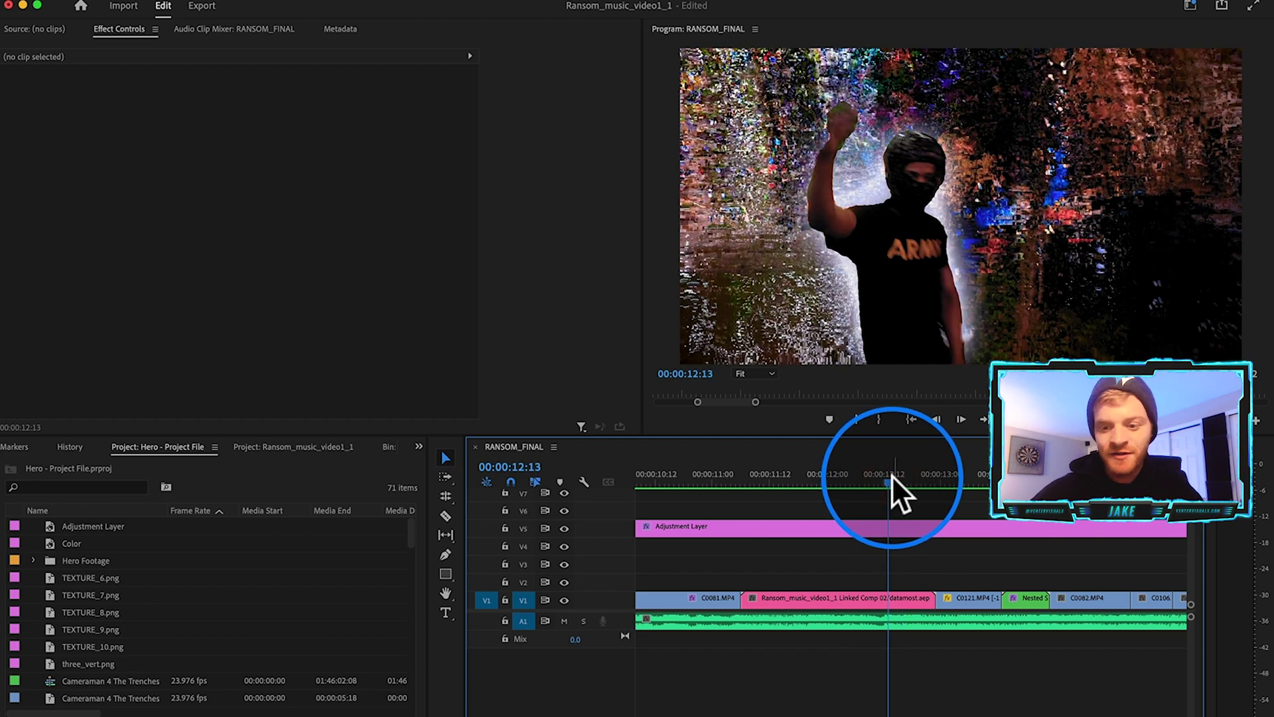
mouse_move(890, 477)
mouse_down()
mouse_move(913, 480)
mouse_move(776, 484)
mouse_move(902, 488)
mouse_up()
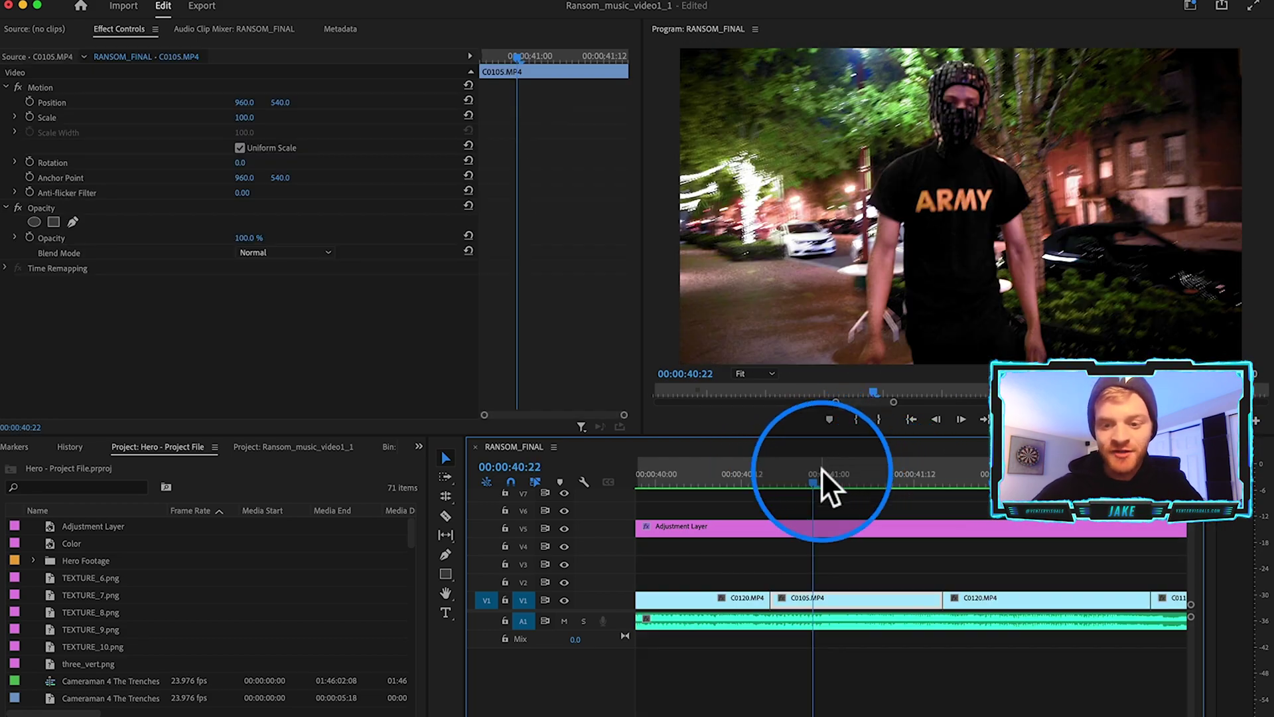
drag(820, 483, 799, 500)
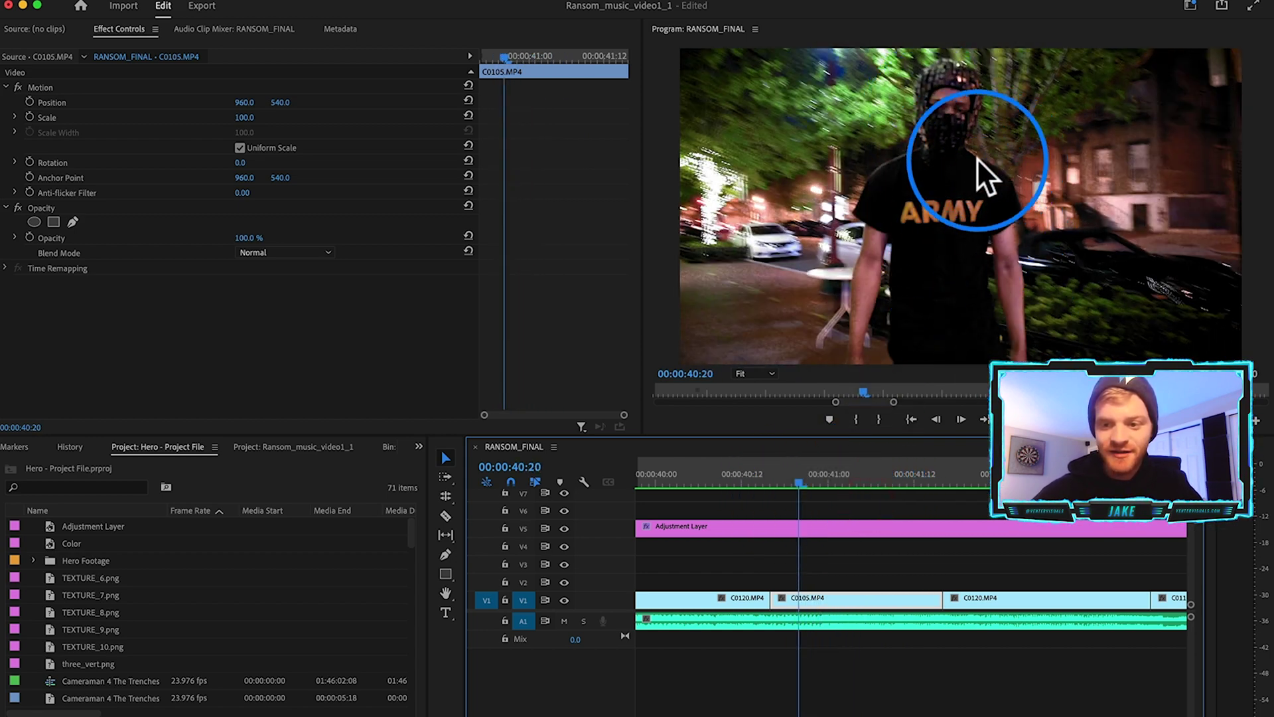
drag(827, 477, 773, 483)
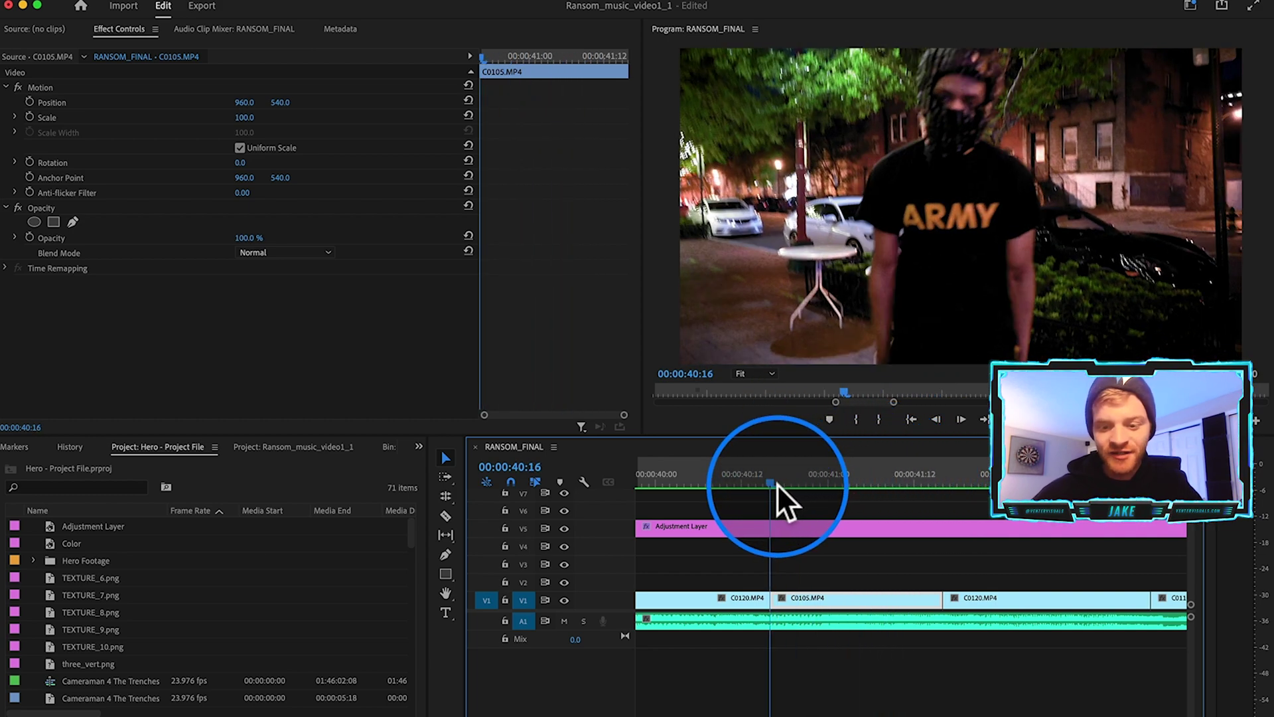
- Nest C0105 as Nested Sequence 15 and replace it with an After Effects composition
right_click(817, 592)
click(883, 385)
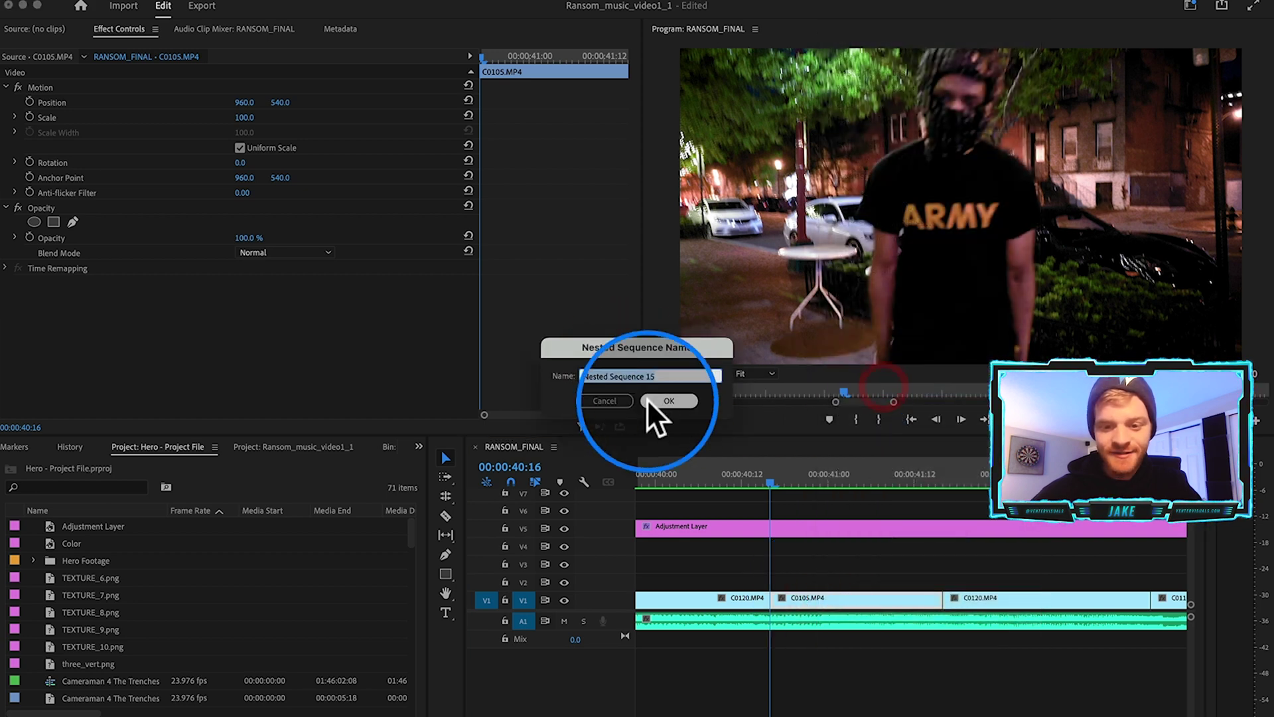
click(667, 401)
click(862, 594)
right_click(862, 595)
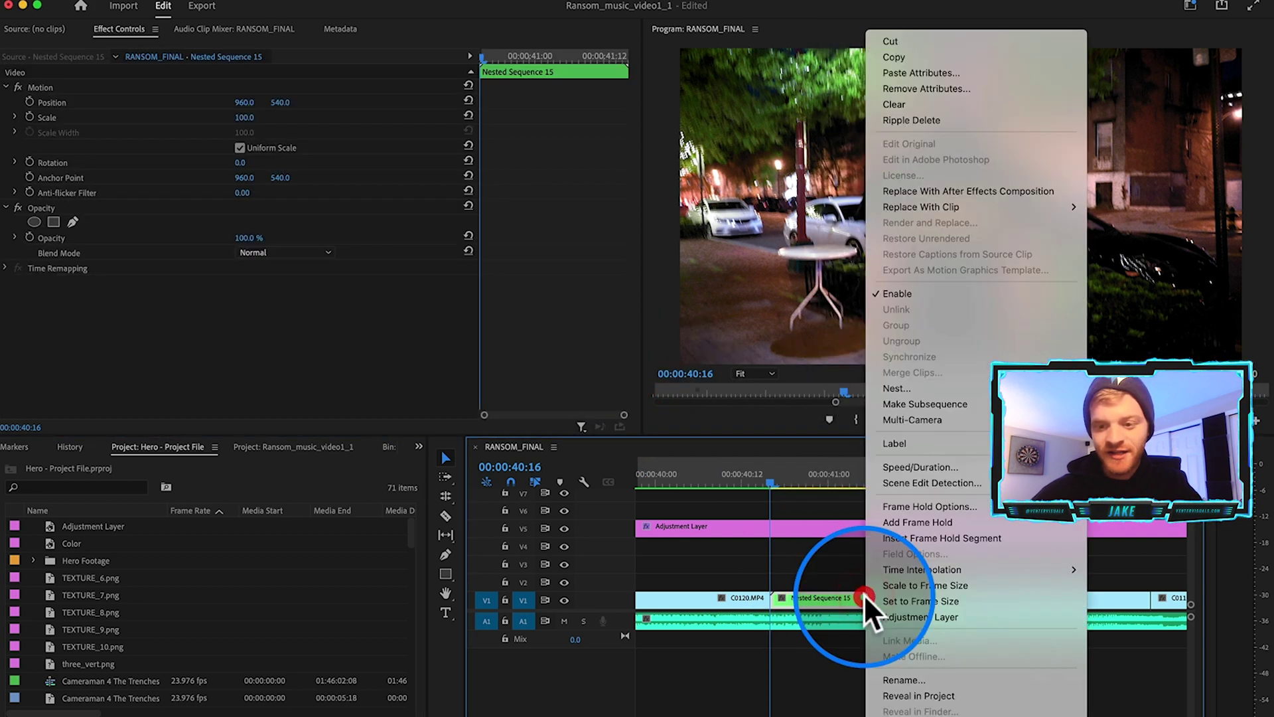
click(967, 192)
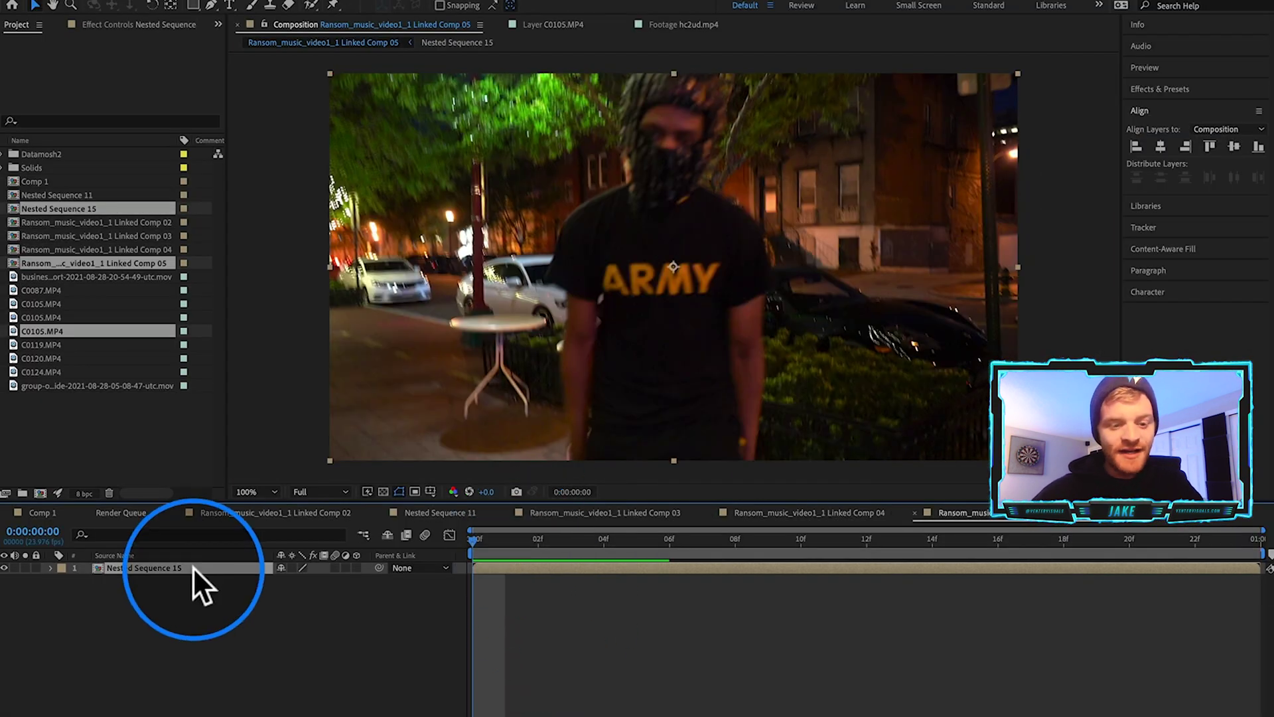
- Duplicate the Nested Sequence 15 layer and name the lower copy 'Background / Datamosh'
click(192, 568)
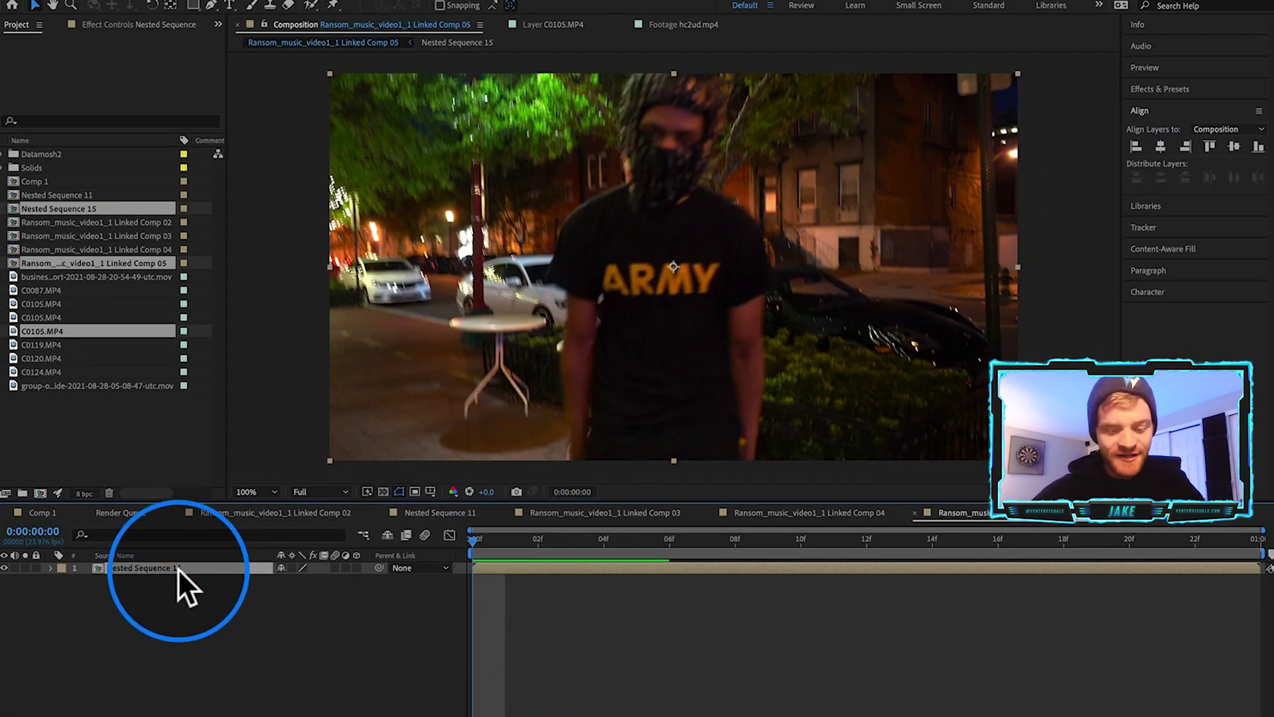
key(super+d)
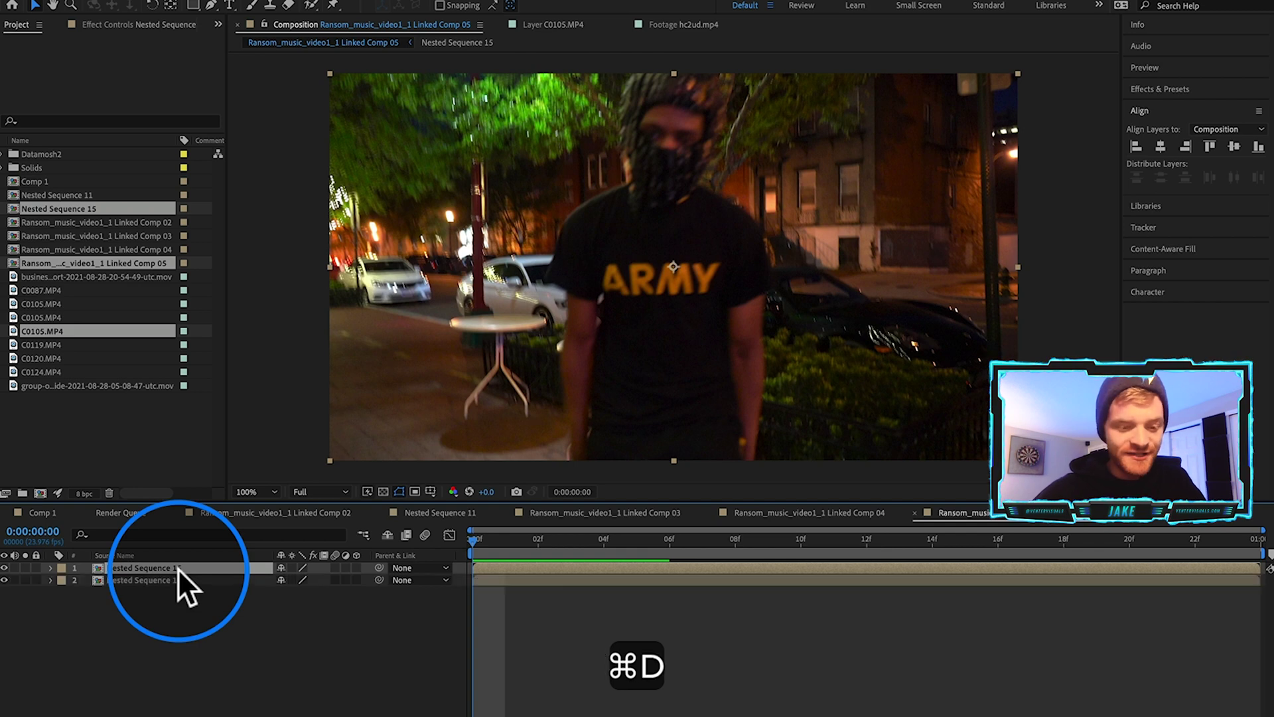
key(Return)
text(Background / Data)
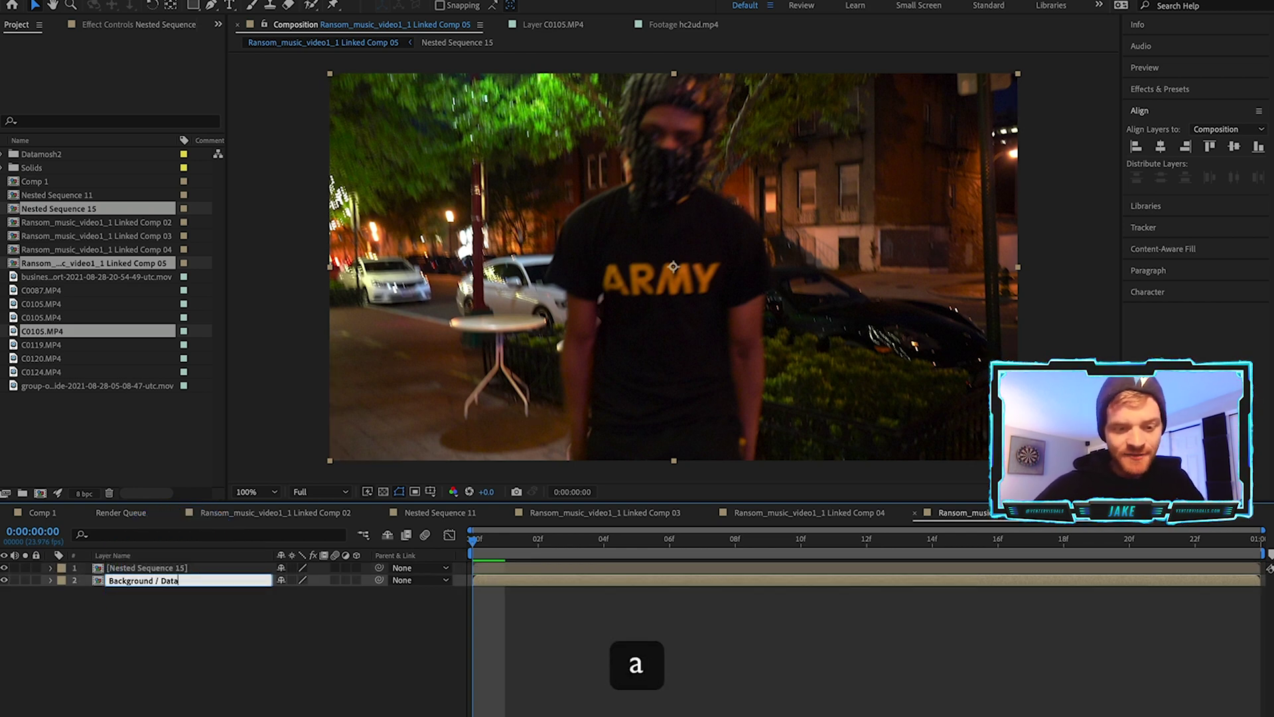
text(mosh)
- Name the top copy 'Rotoscope', preview the composition, and pick the Roto Brush tool
click(162, 567)
key(Return)
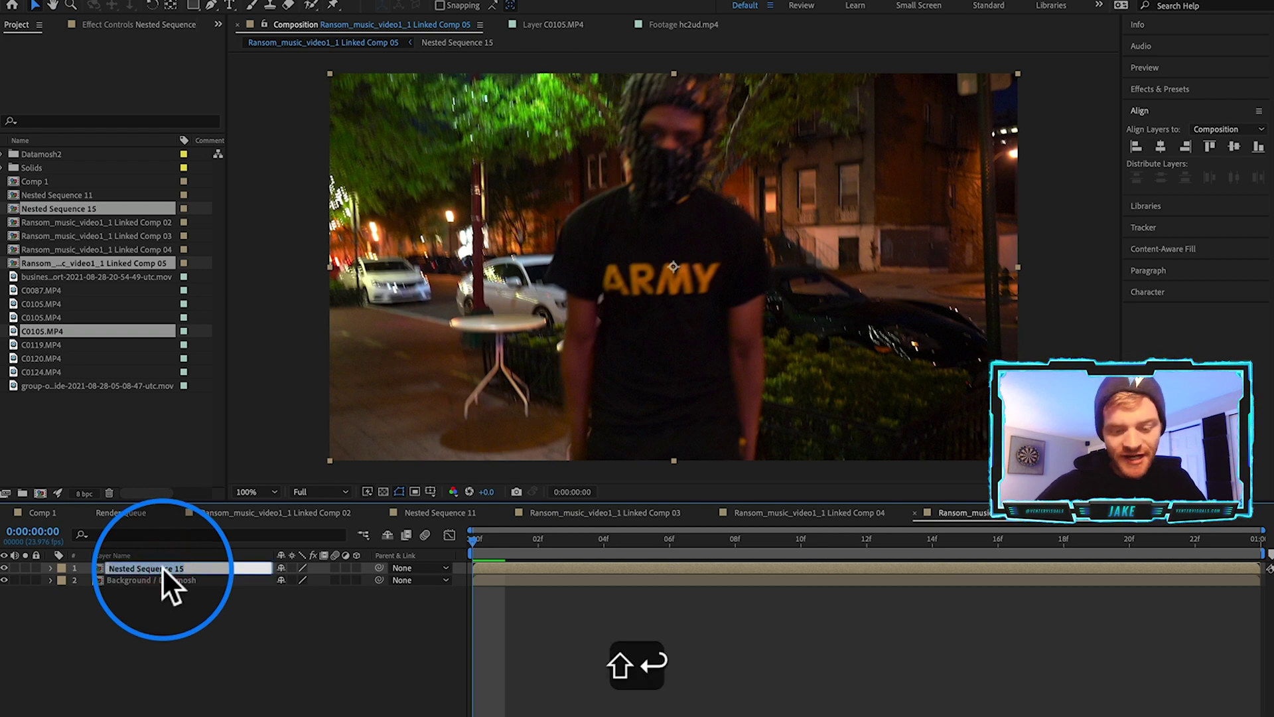
text(Rotoscope)
key(Return)
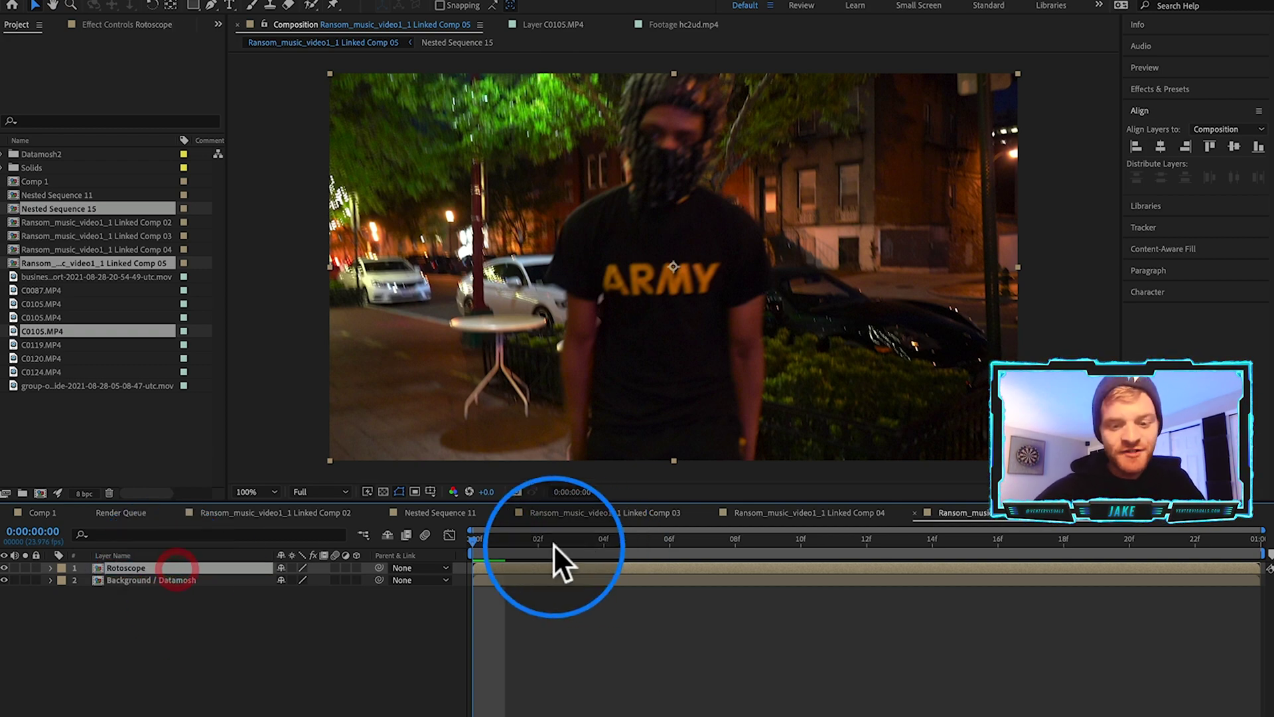
key(space)
click(463, 539)
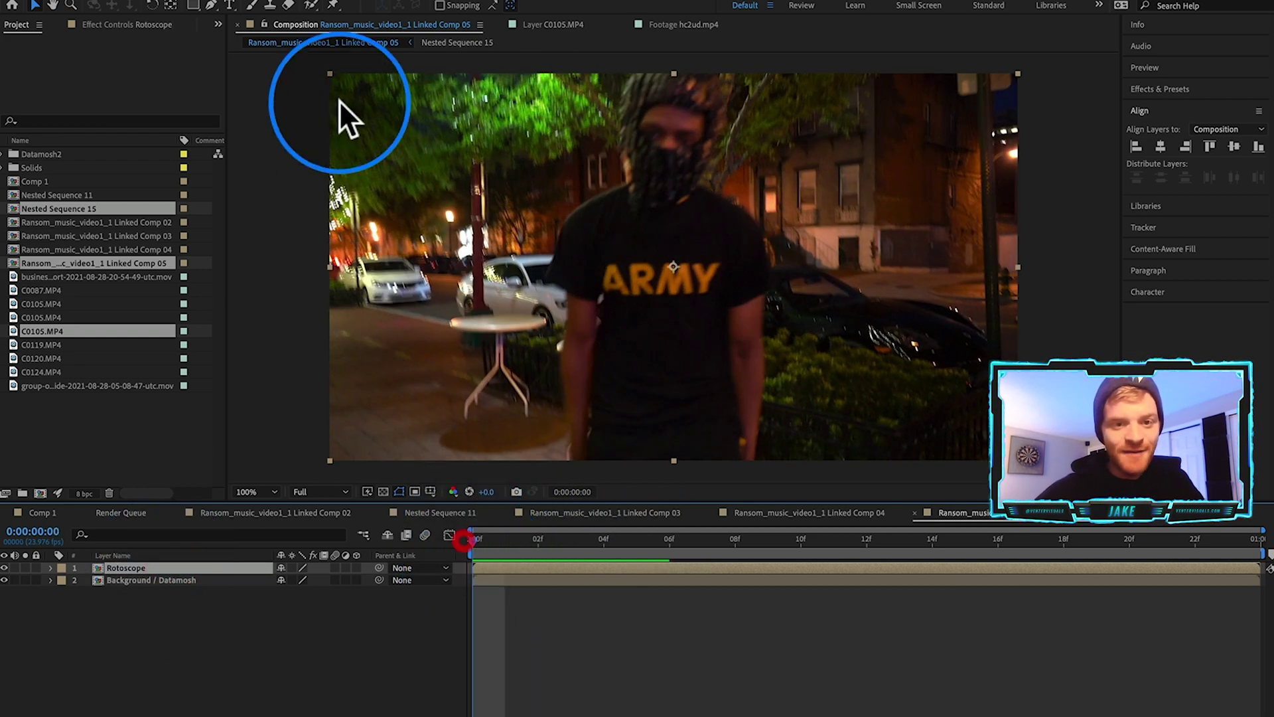
click(309, 6)
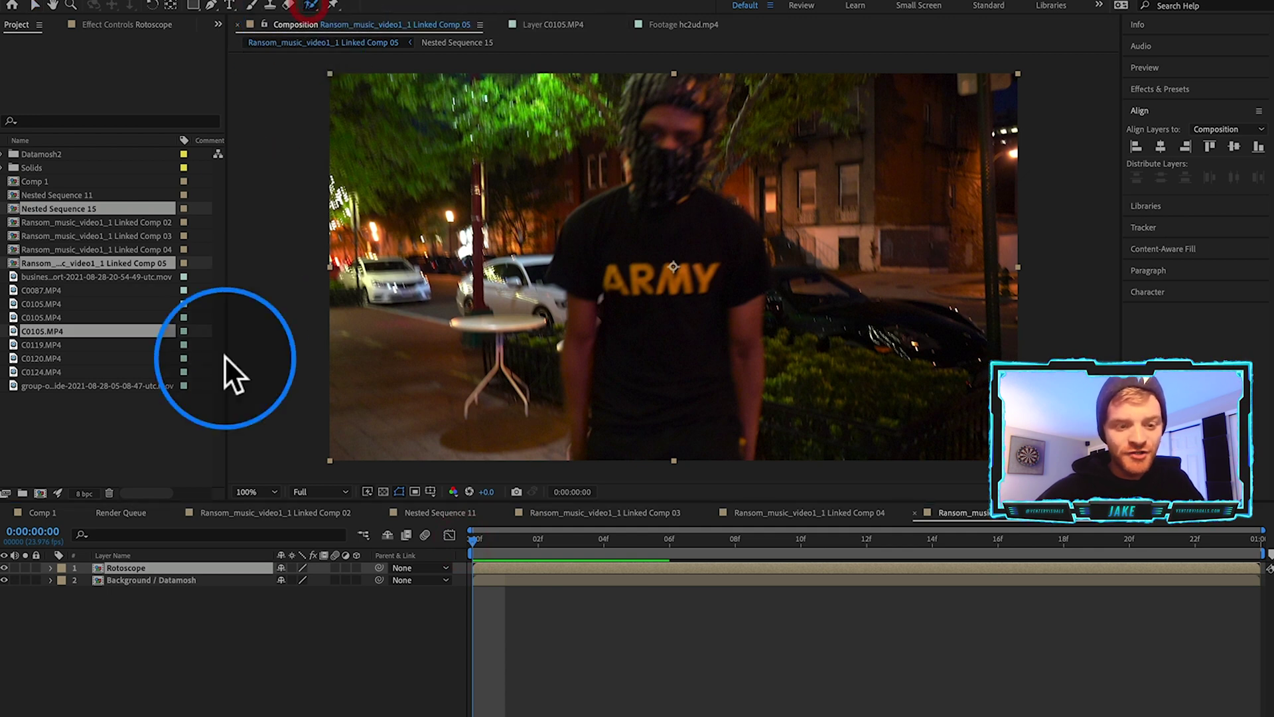
- Roto-brush the person's body and head, subtract background above the head, and propagate frames
double_click(667, 241)
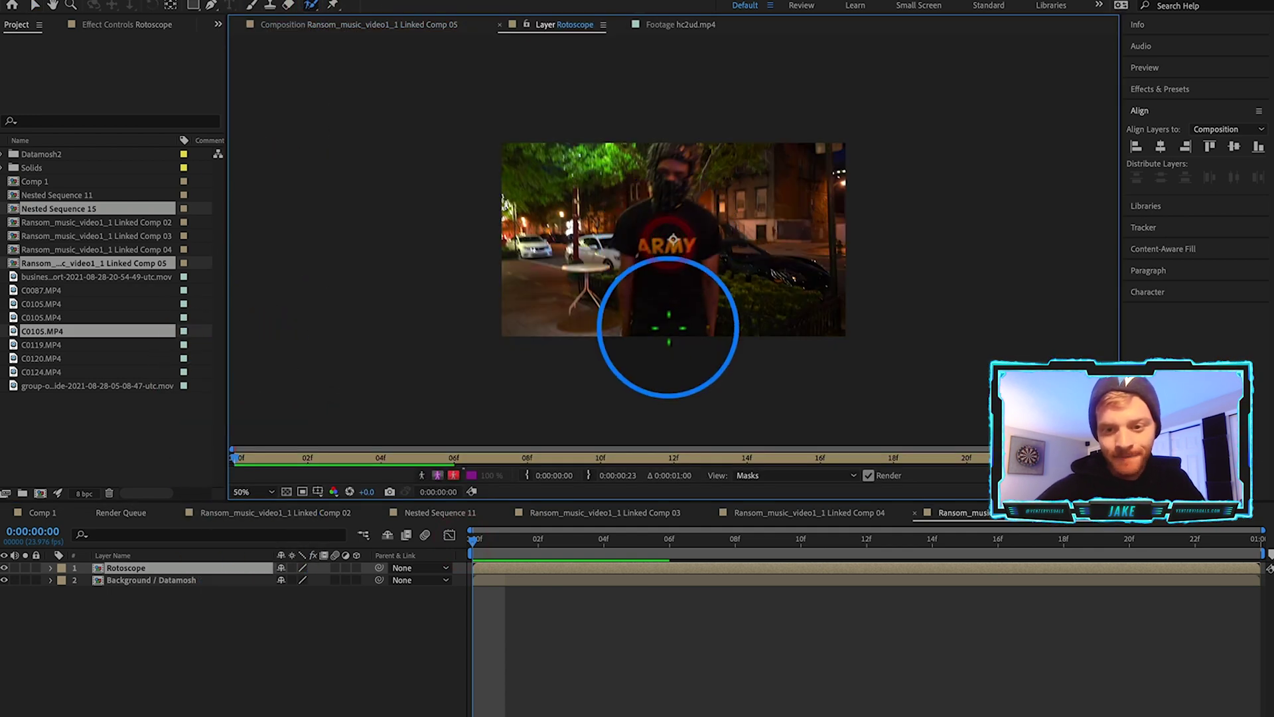
mouse_move(632, 243)
mouse_down()
mouse_move(627, 327)
mouse_move(630, 219)
mouse_move(669, 186)
mouse_move(657, 167)
mouse_move(671, 139)
mouse_move(692, 147)
mouse_move(672, 205)
mouse_move(697, 230)
mouse_move(713, 330)
mouse_move(707, 223)
mouse_move(694, 212)
mouse_move(683, 252)
mouse_move(692, 318)
mouse_up()
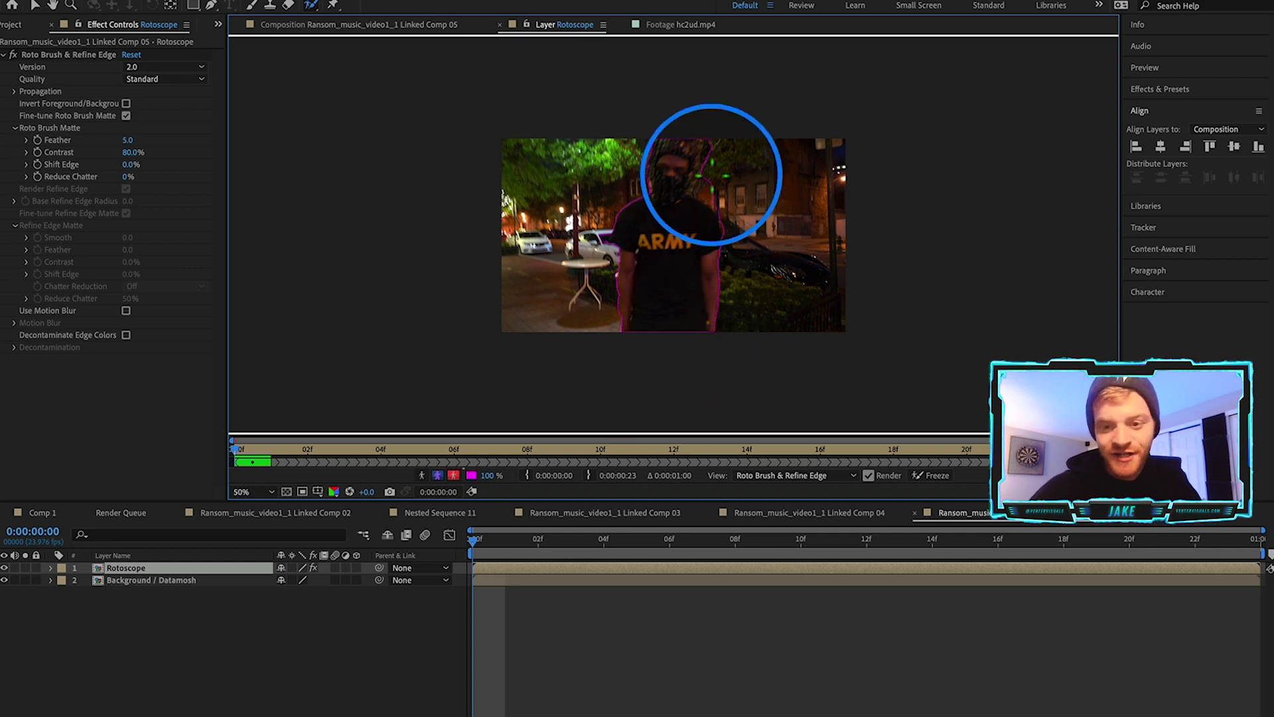
mouse_move(726, 197)
mouse_down()
mouse_move(643, 279)
mouse_move(662, 200)
mouse_move(651, 138)
mouse_up()
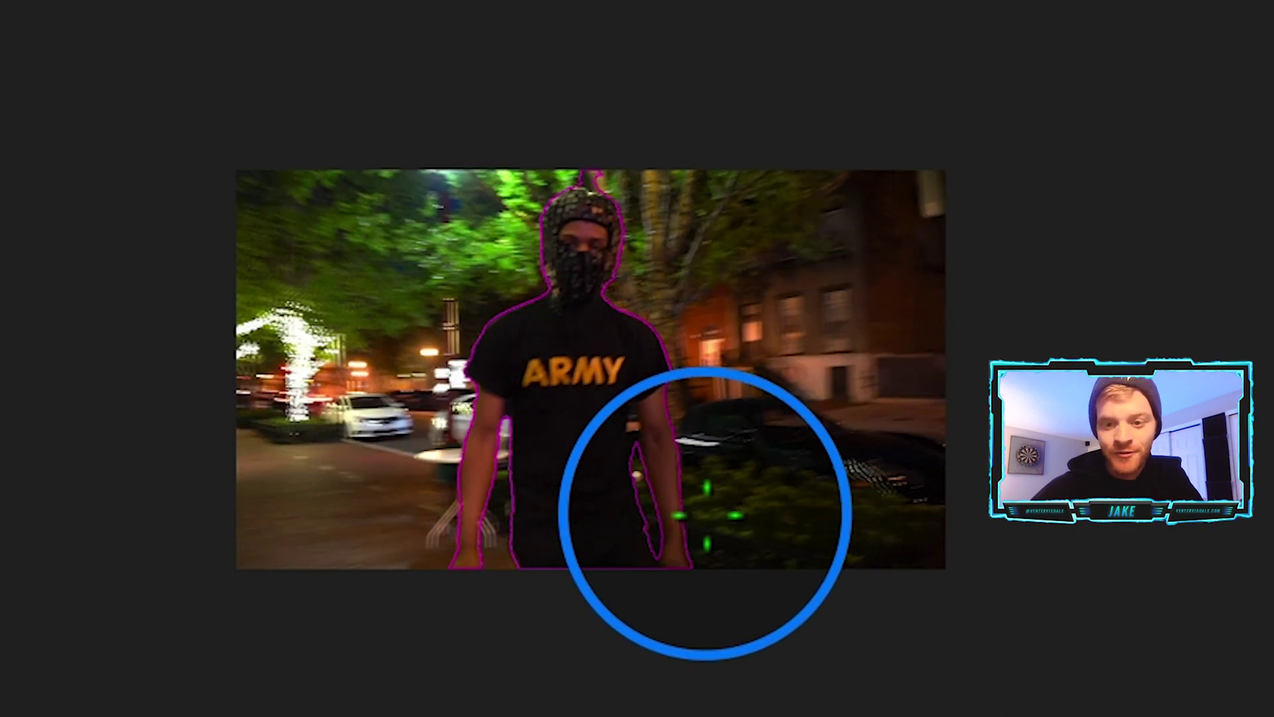
key(Page_Down)
key(Page_Down)
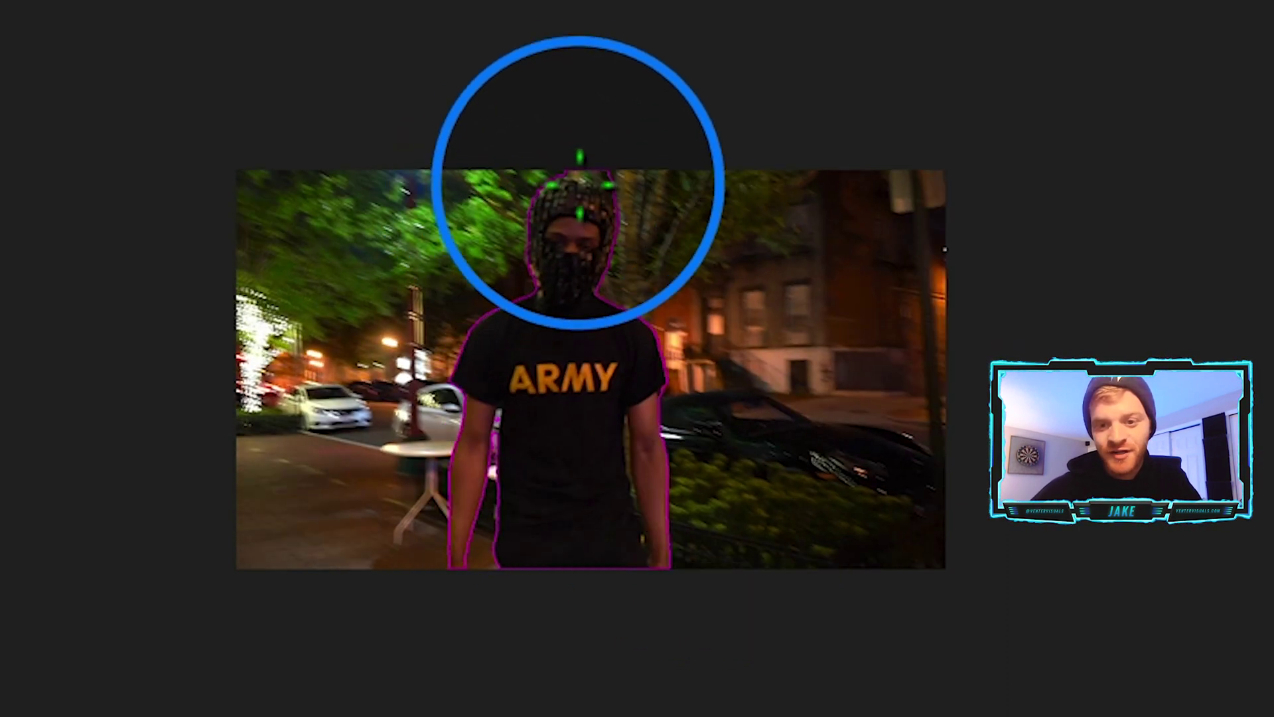
key(Page_Down)
key(Page_Down)
key(Page_Down)
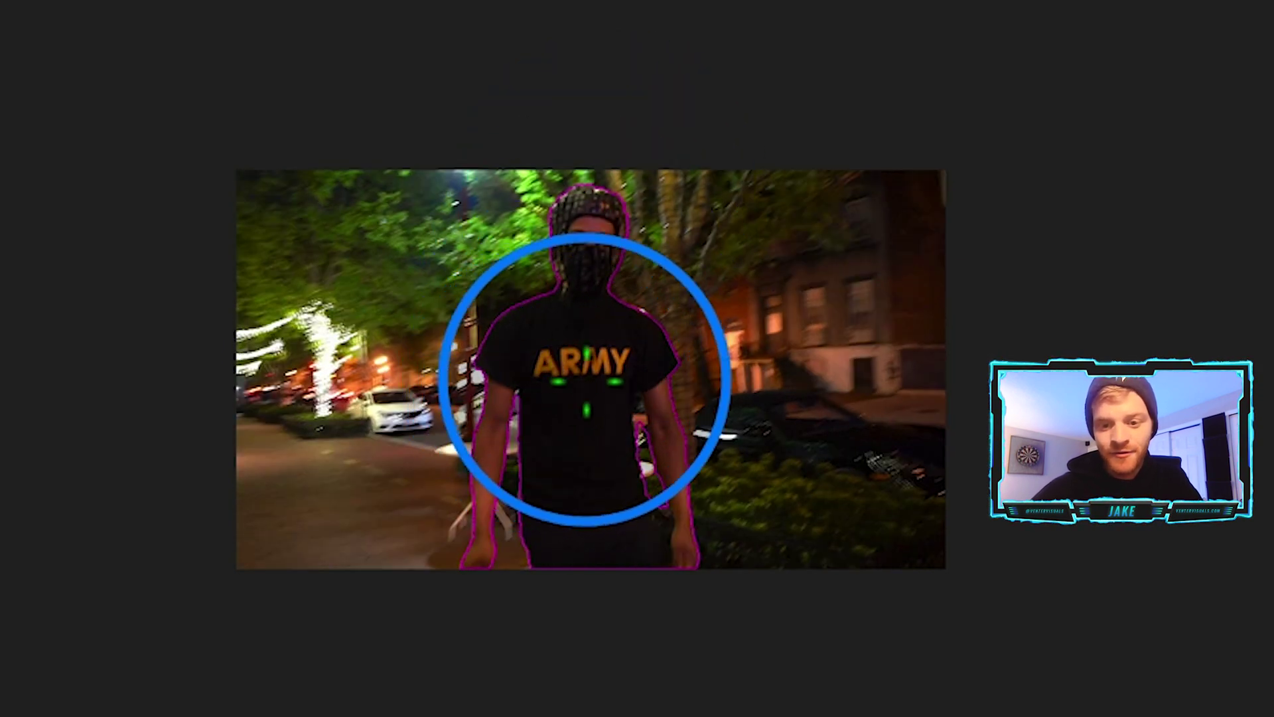
key(Page_Down)
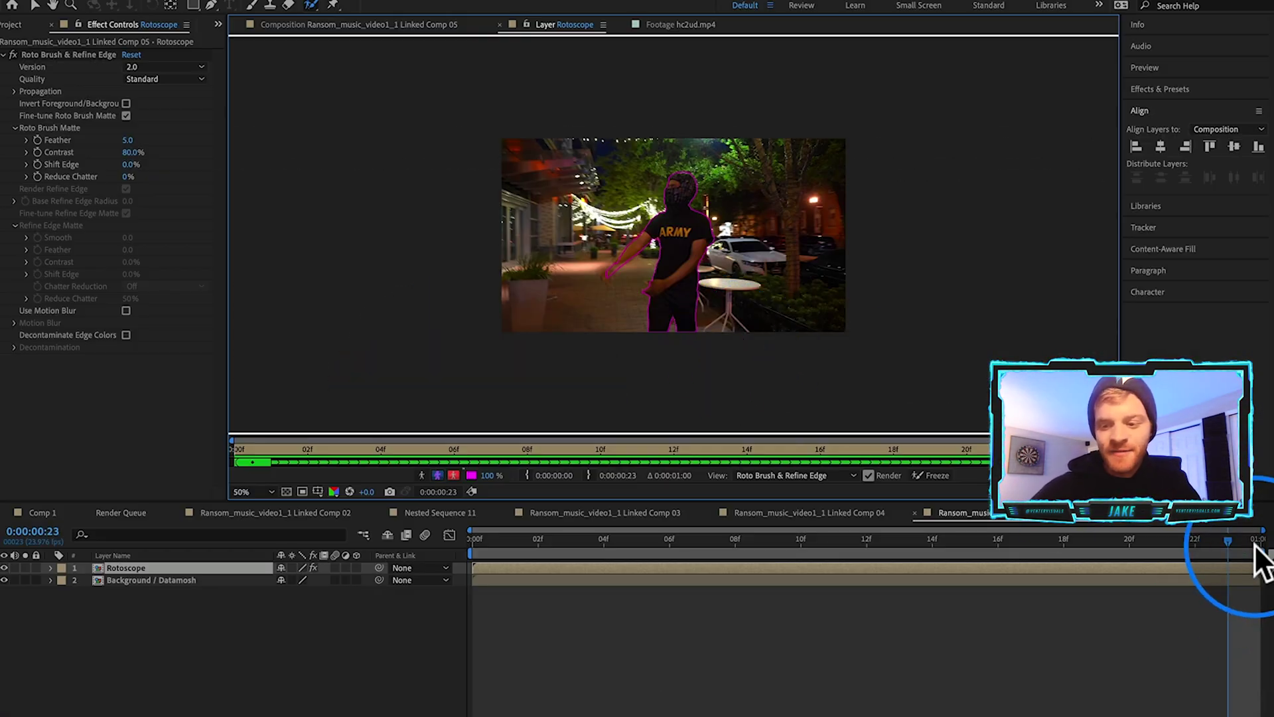
- Return to the full composition and hide the background to check the Rotoscope cutout
click(1064, 539)
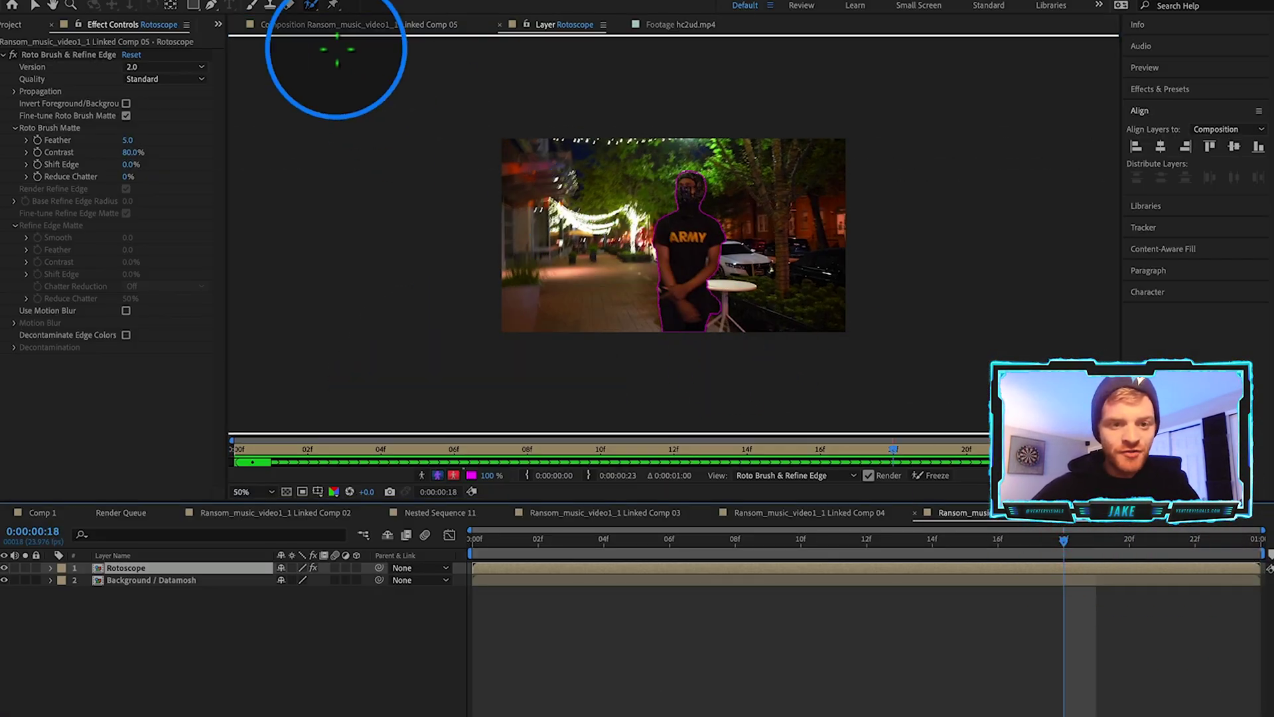
click(327, 26)
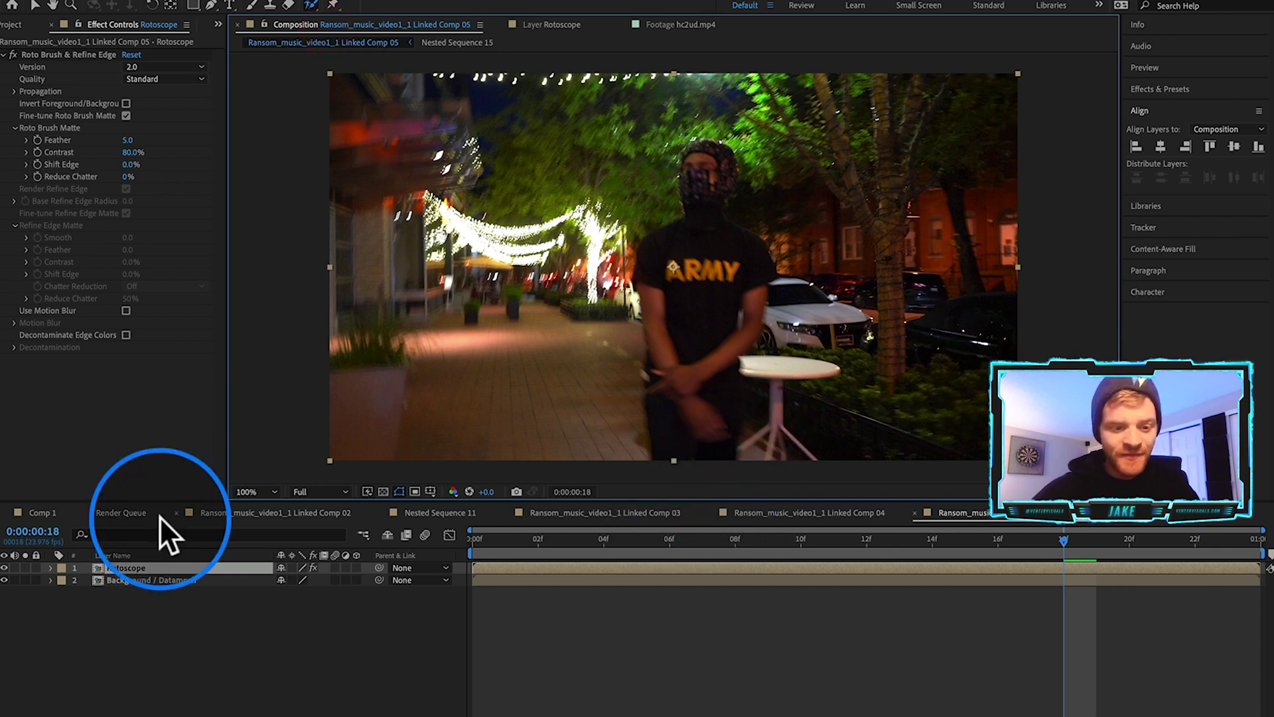
click(5, 580)
drag(667, 545, 757, 575)
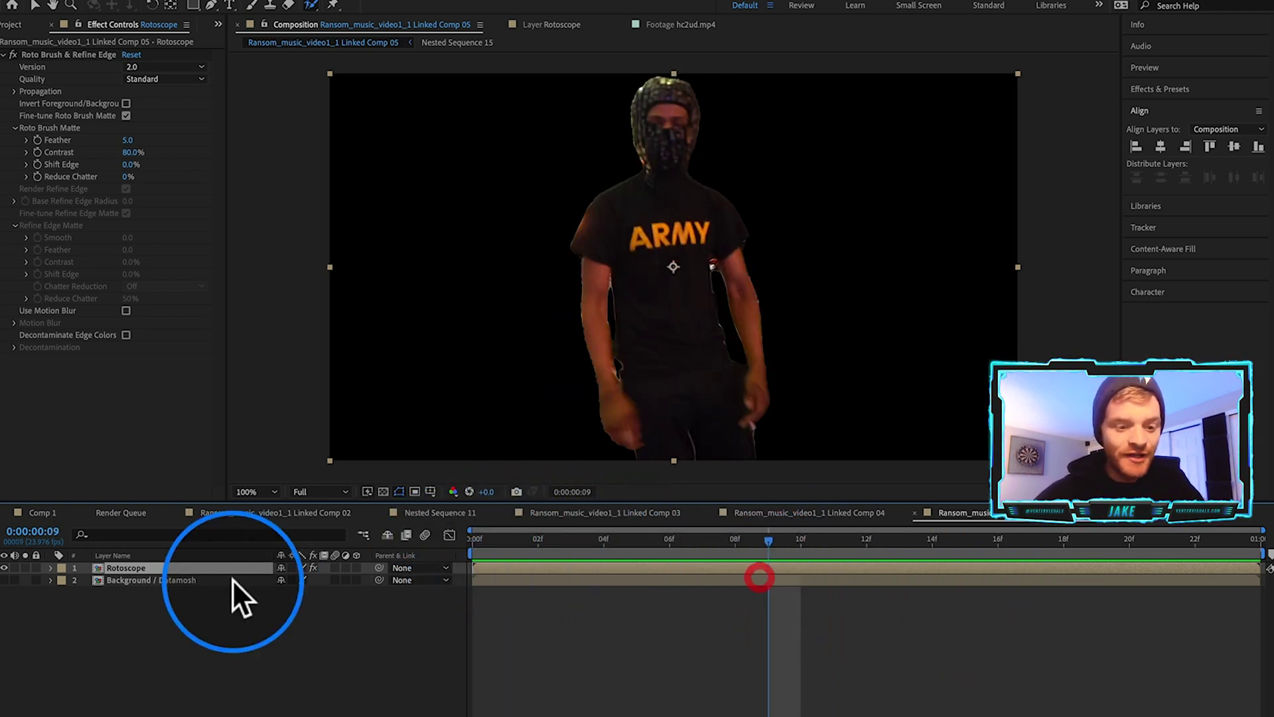
- Show Background / Datamosh again, hide Rotoscope, and keep Background / Datamosh selected
click(154, 581)
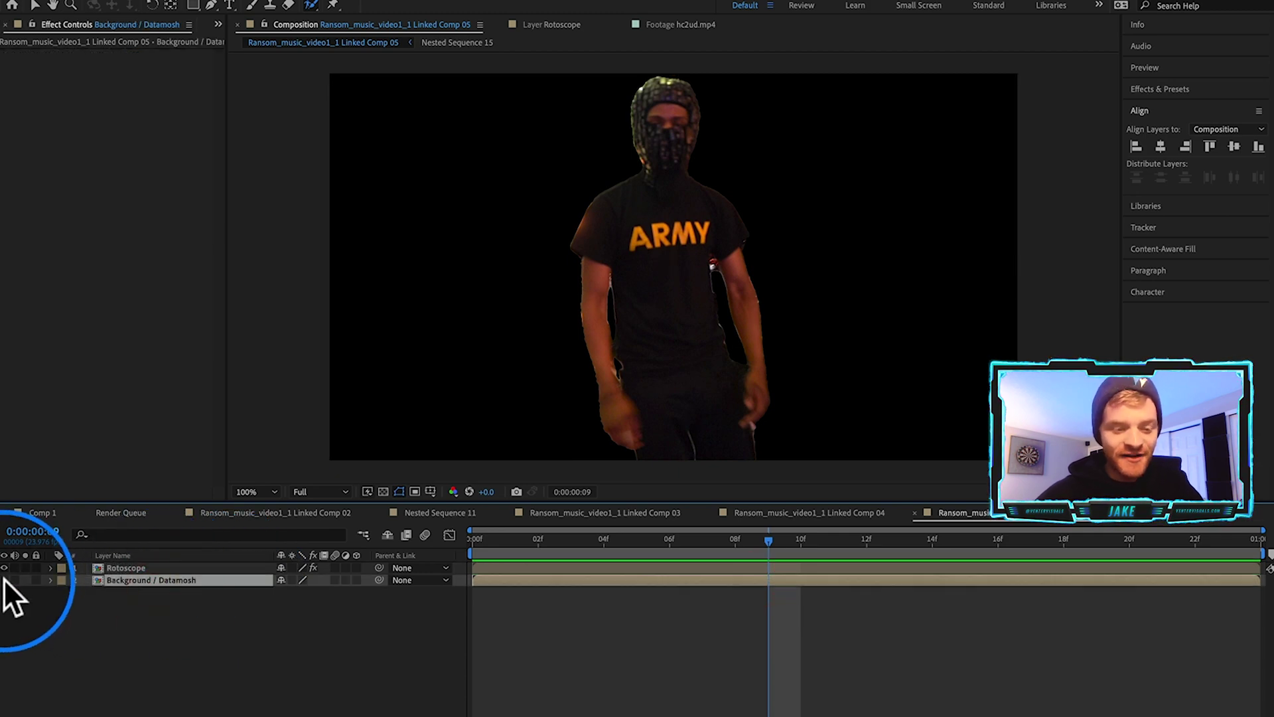
click(5, 580)
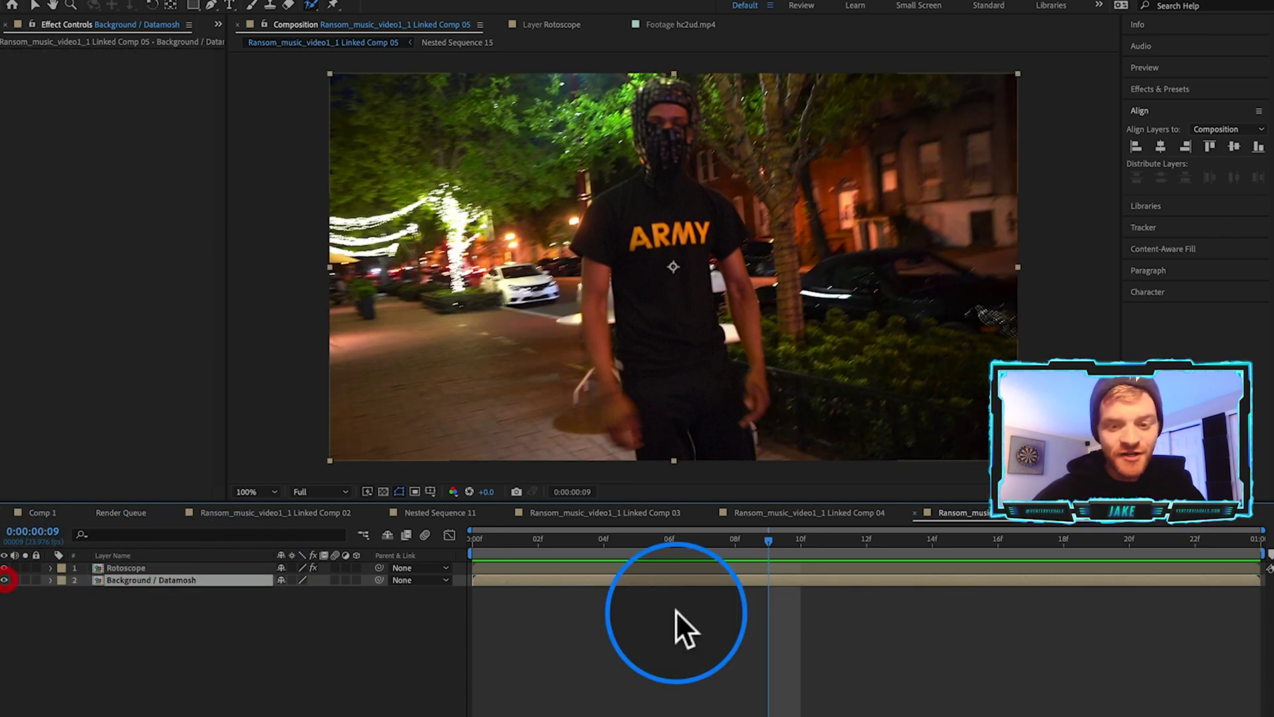
key(Home)
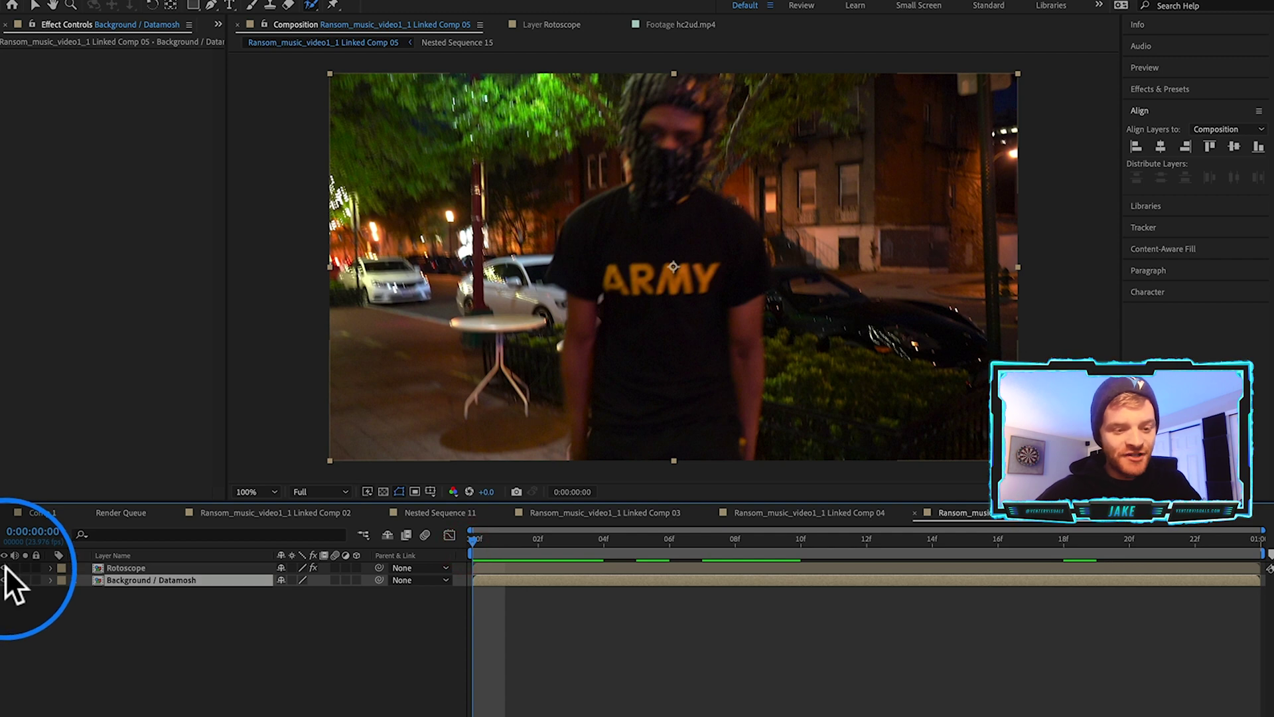
click(5, 567)
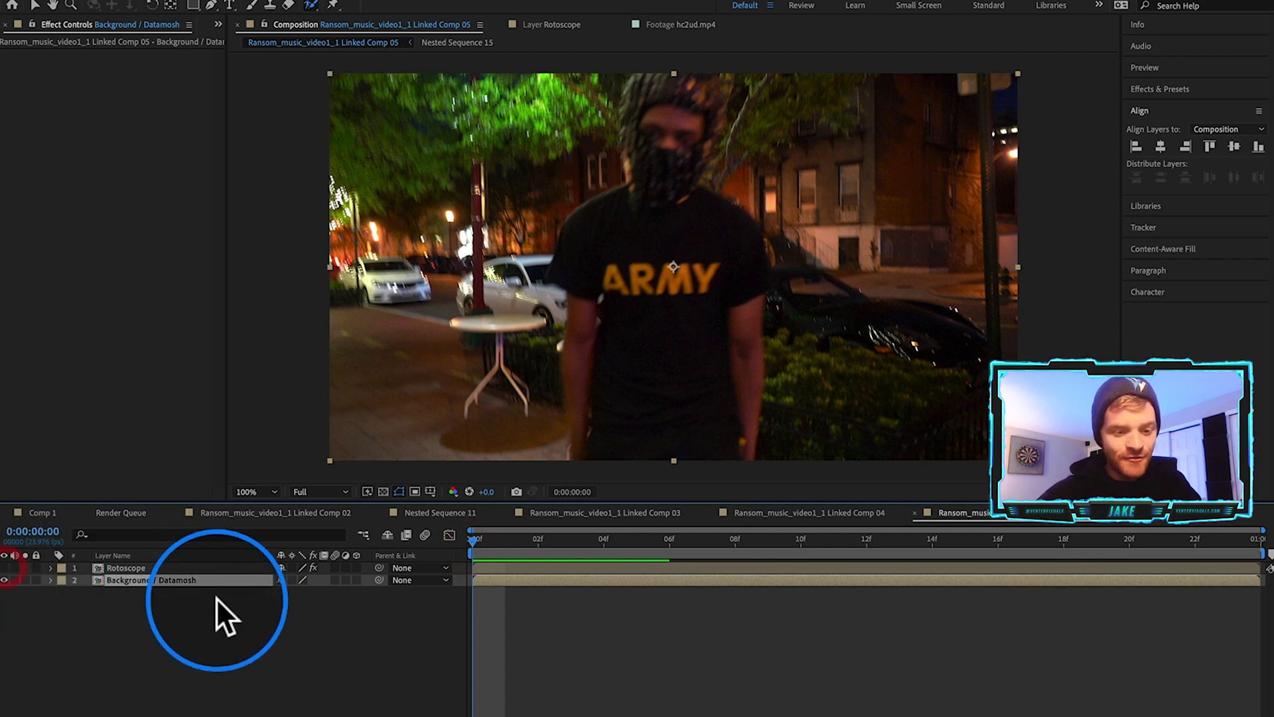
click(165, 579)
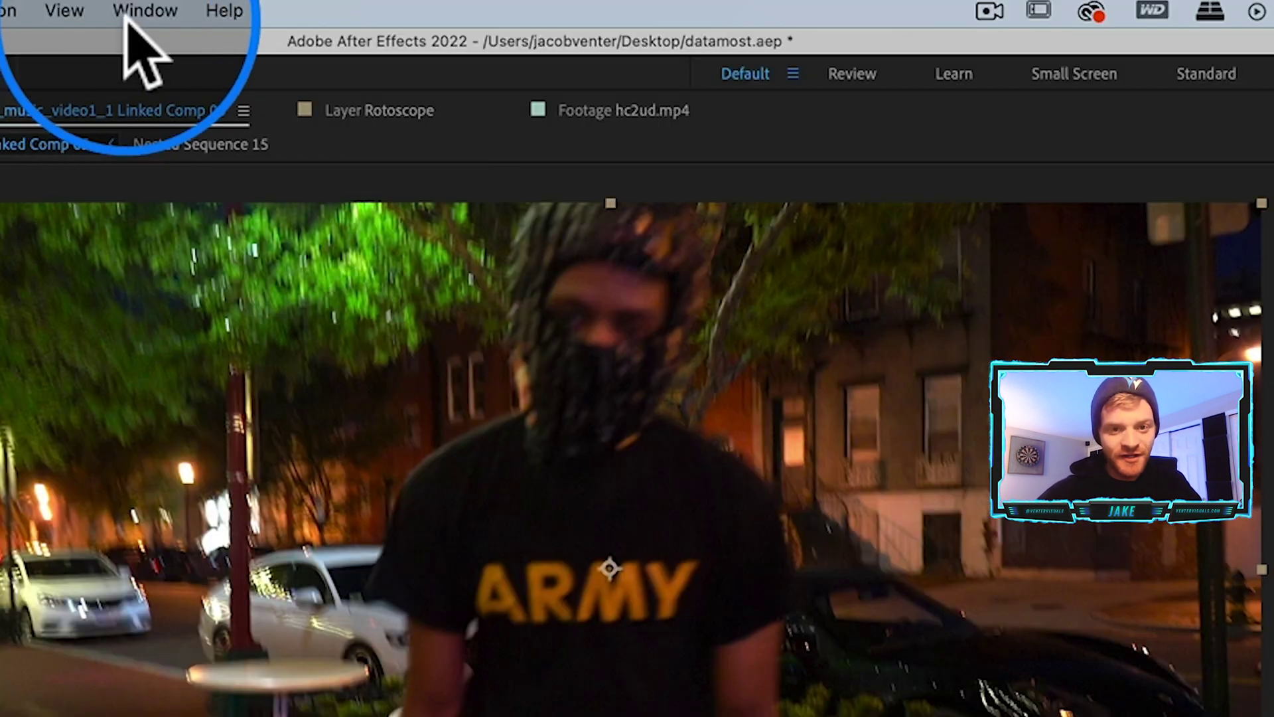
- Open the Datamosh 2 extension and add a mosh effect to the background layer
click(433, 0)
mouse_move(684, 60)
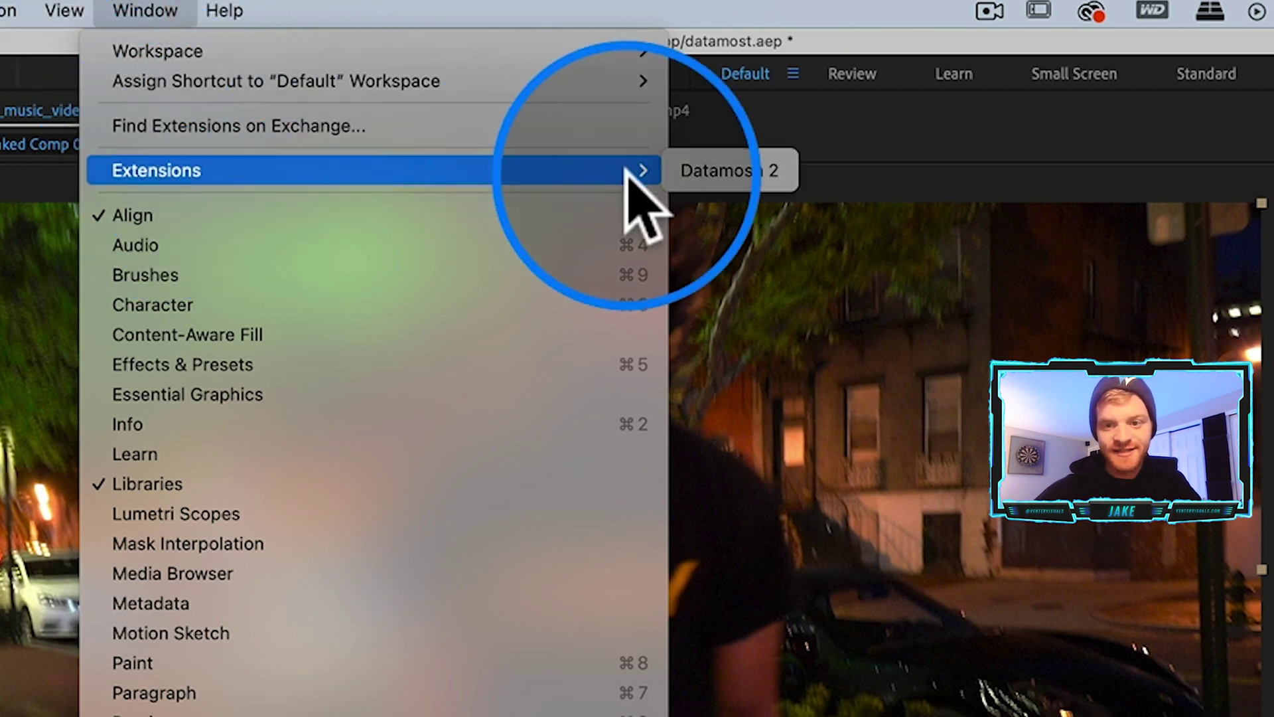
click(693, 172)
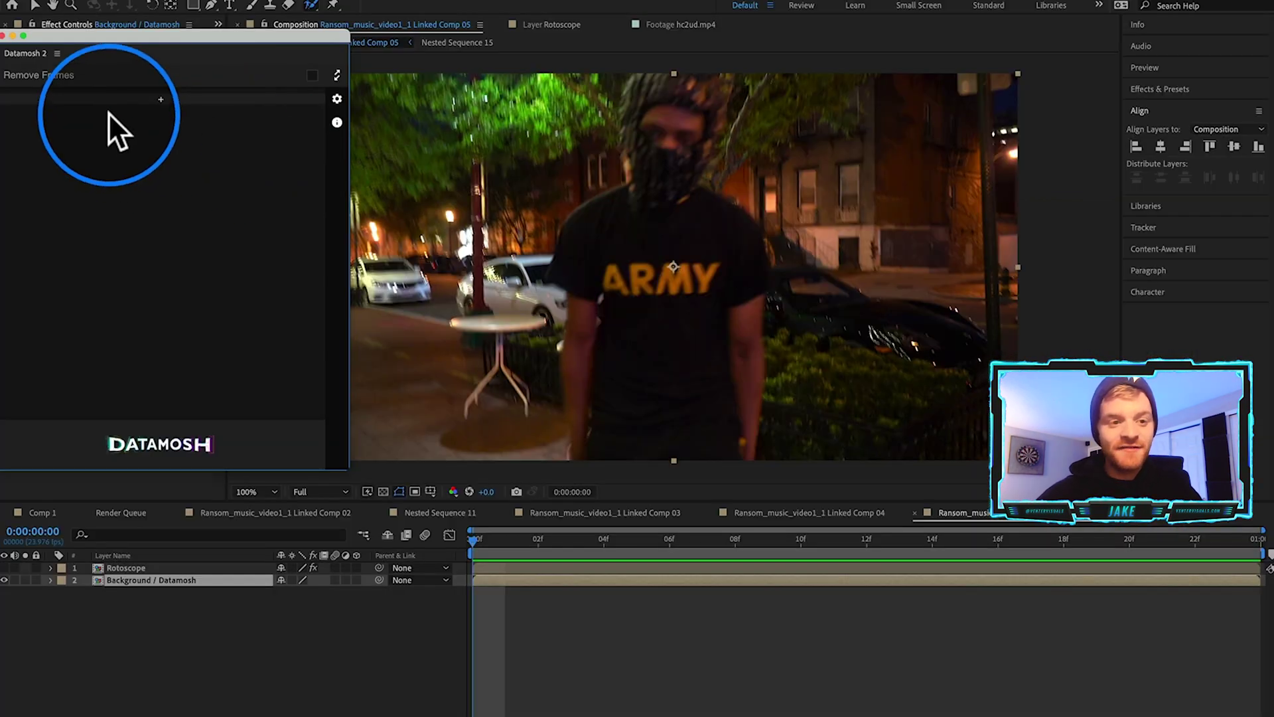
click(161, 99)
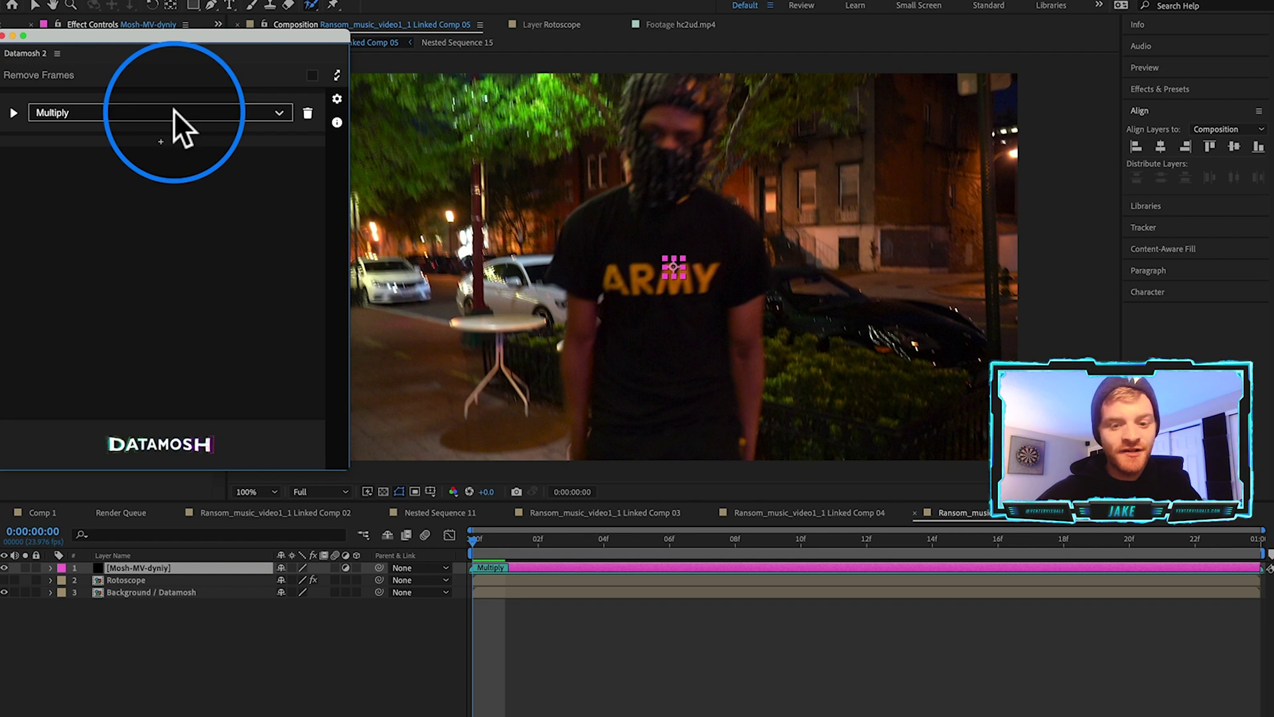
- Set the mosh mode to SPATIAL > Multiply by Y and stretch it to the layer's end
click(176, 112)
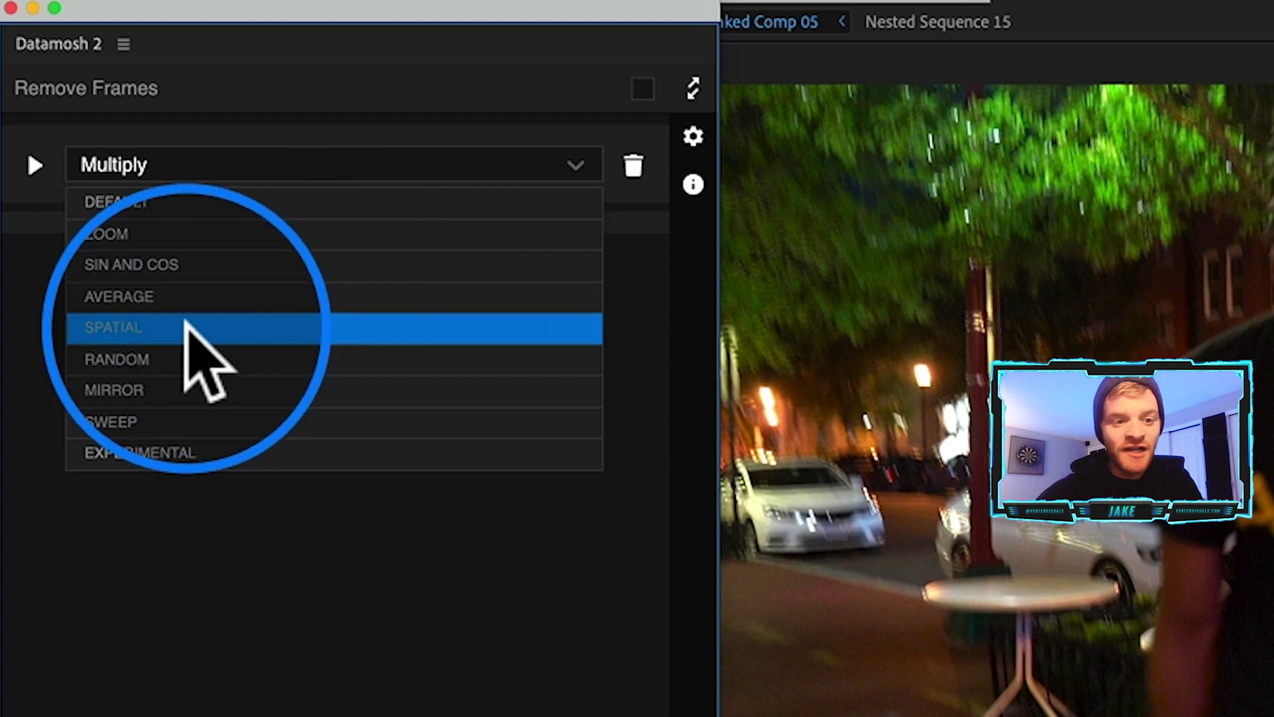
click(163, 327)
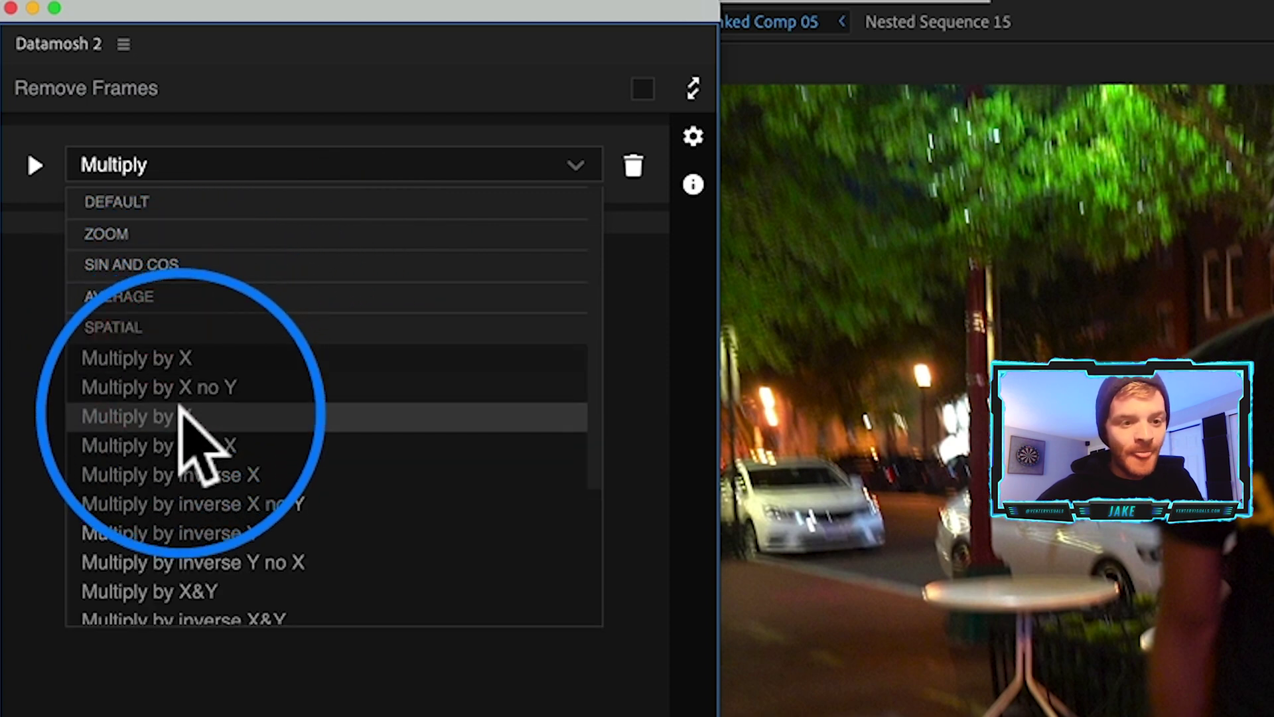
click(179, 414)
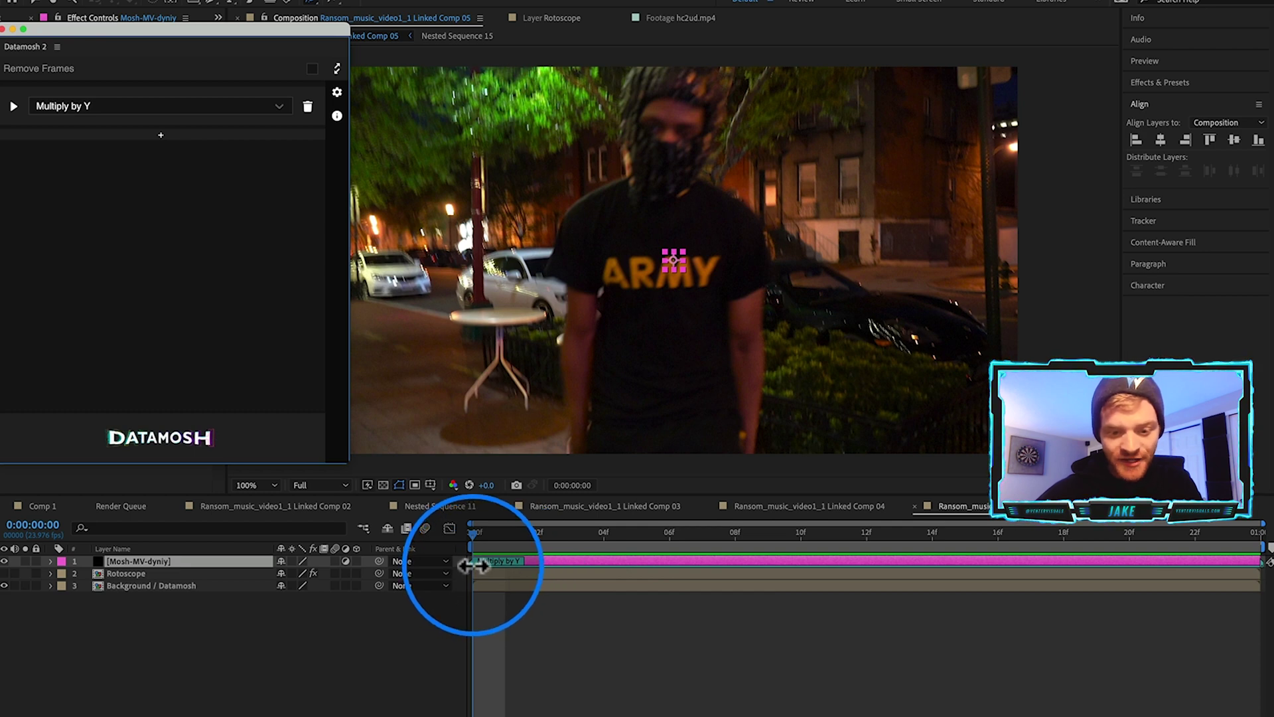
mouse_move(473, 563)
mouse_down()
mouse_move(551, 564)
mouse_move(473, 563)
mouse_up()
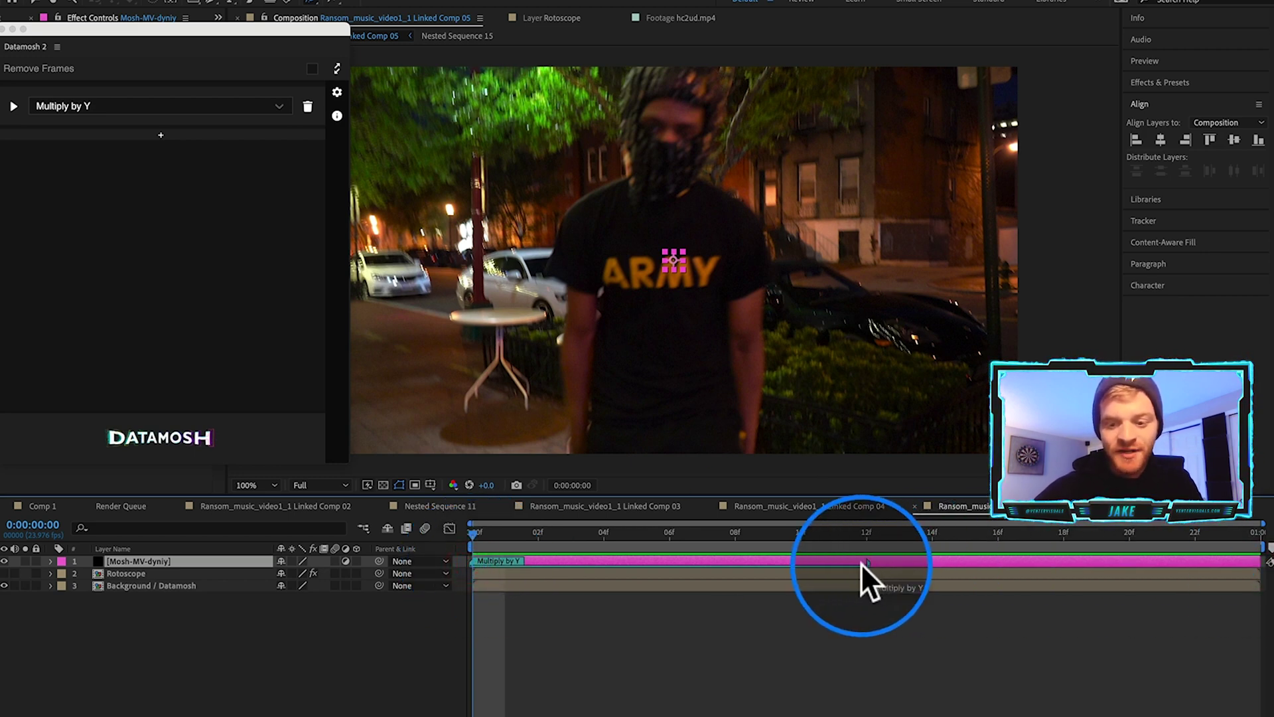
drag(1220, 560, 1259, 561)
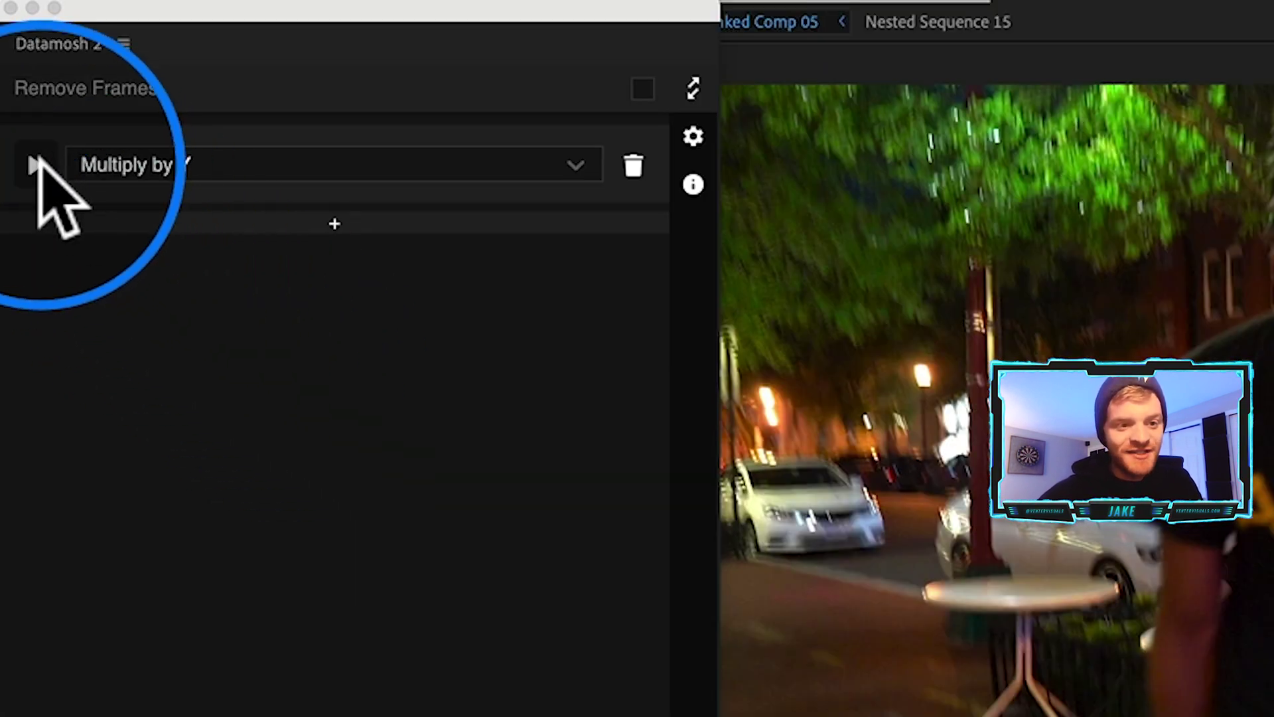
click(36, 163)
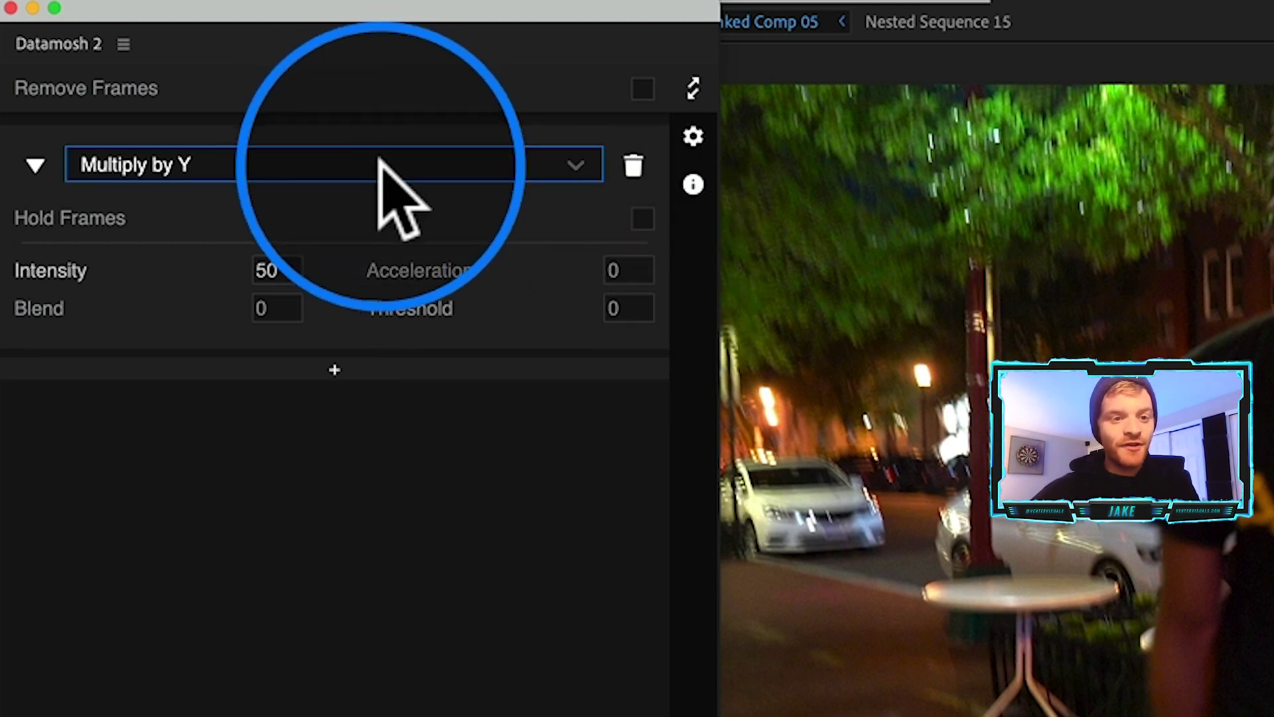
- Set the Multiply by Y Intensity to 100 and Acceleration to 15
click(379, 162)
click(494, 165)
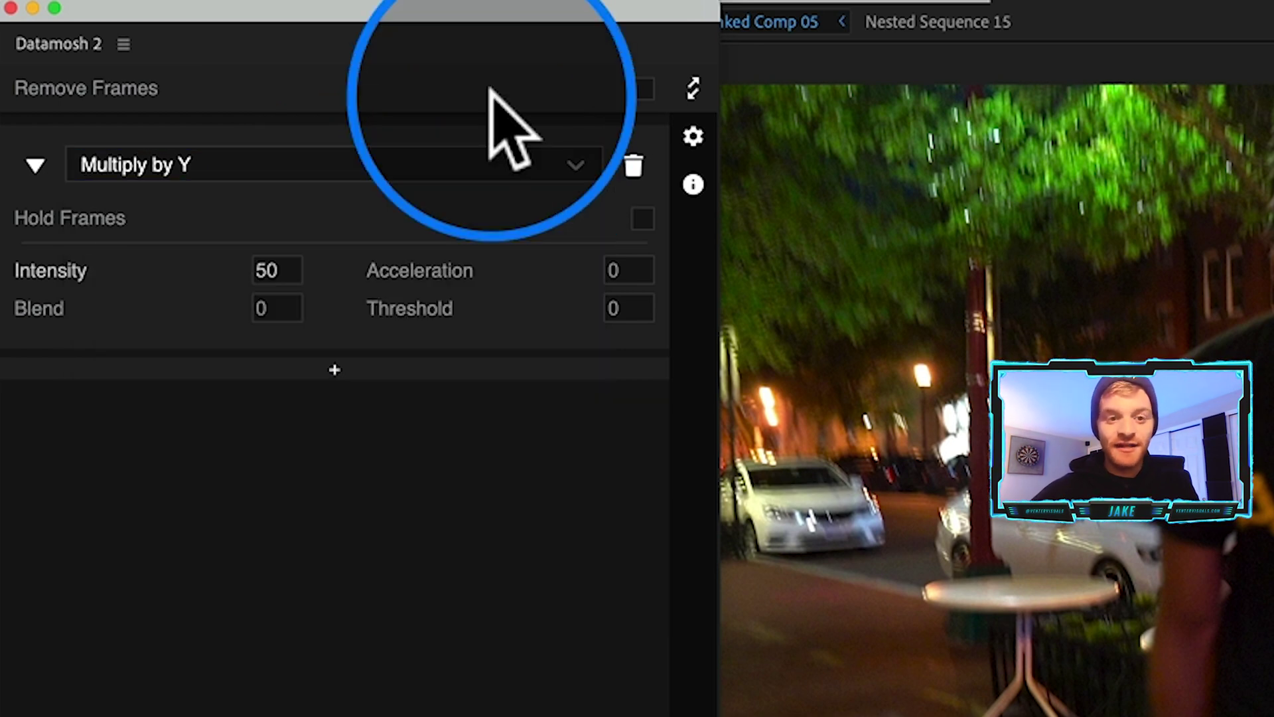
click(288, 269)
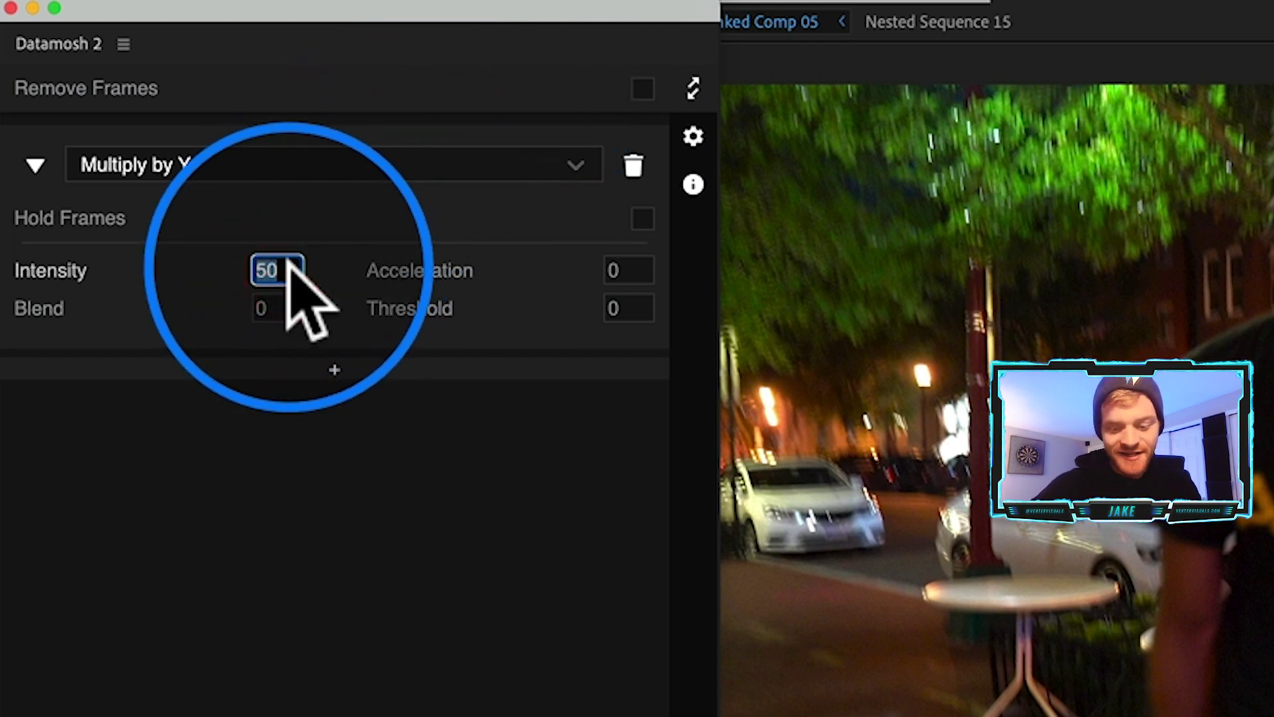
text(100)
click(377, 232)
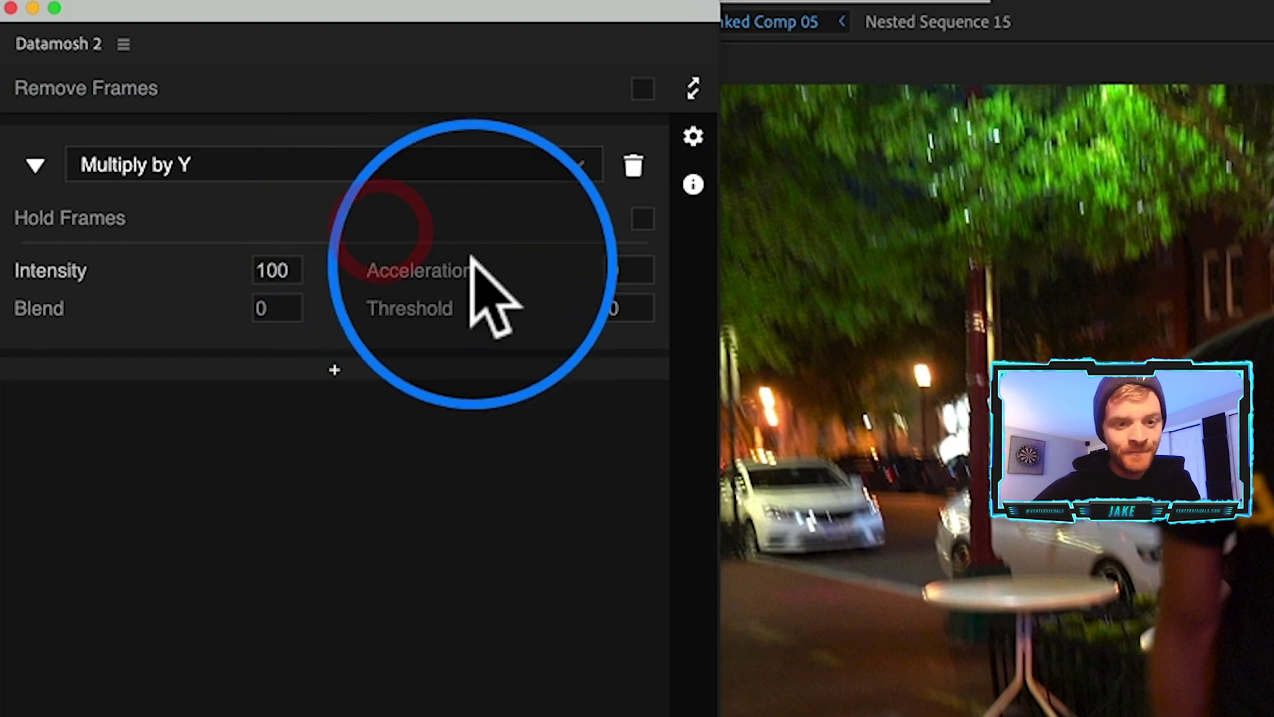
click(627, 270)
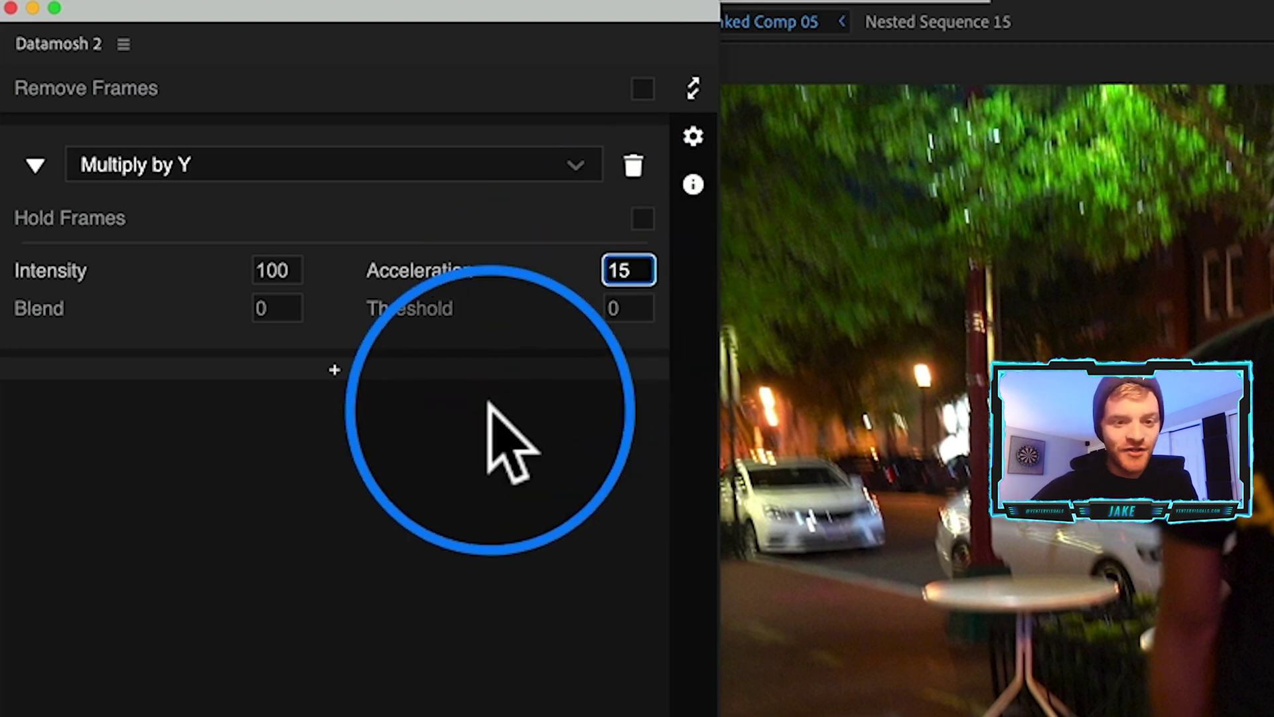
click(483, 432)
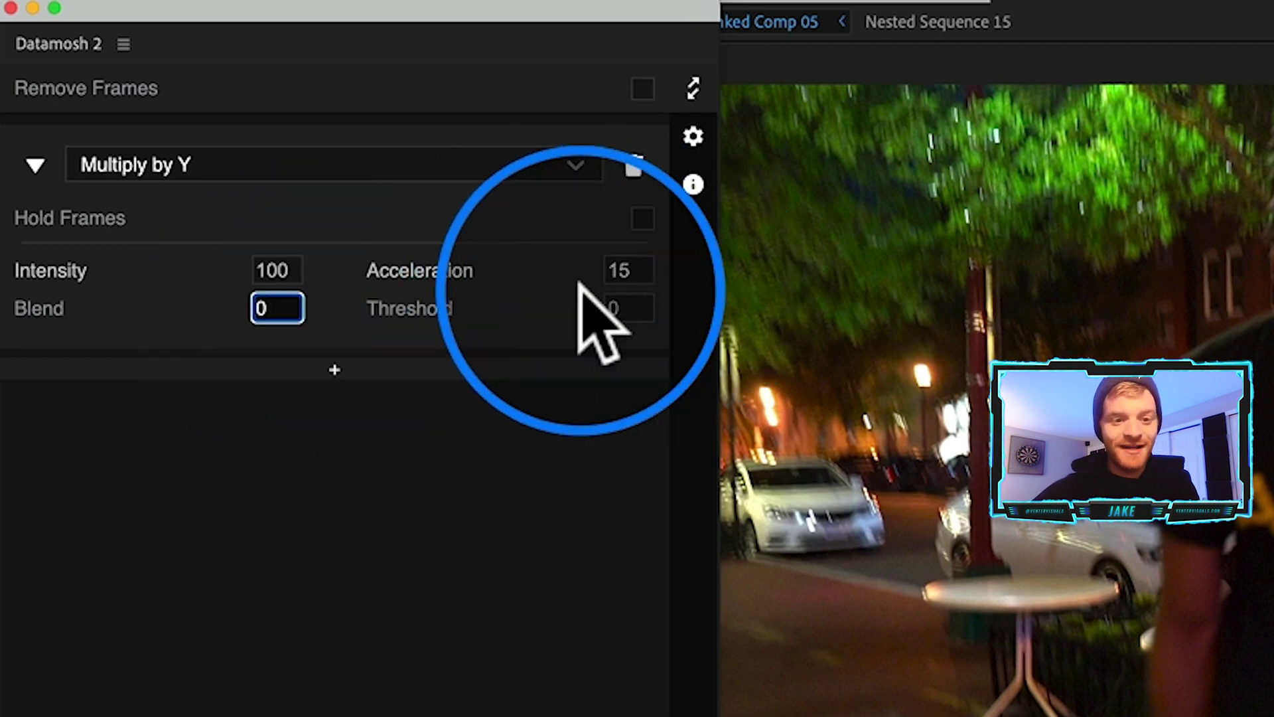
- Try a Threshold of 30, then reset Threshold back to 0
click(637, 309)
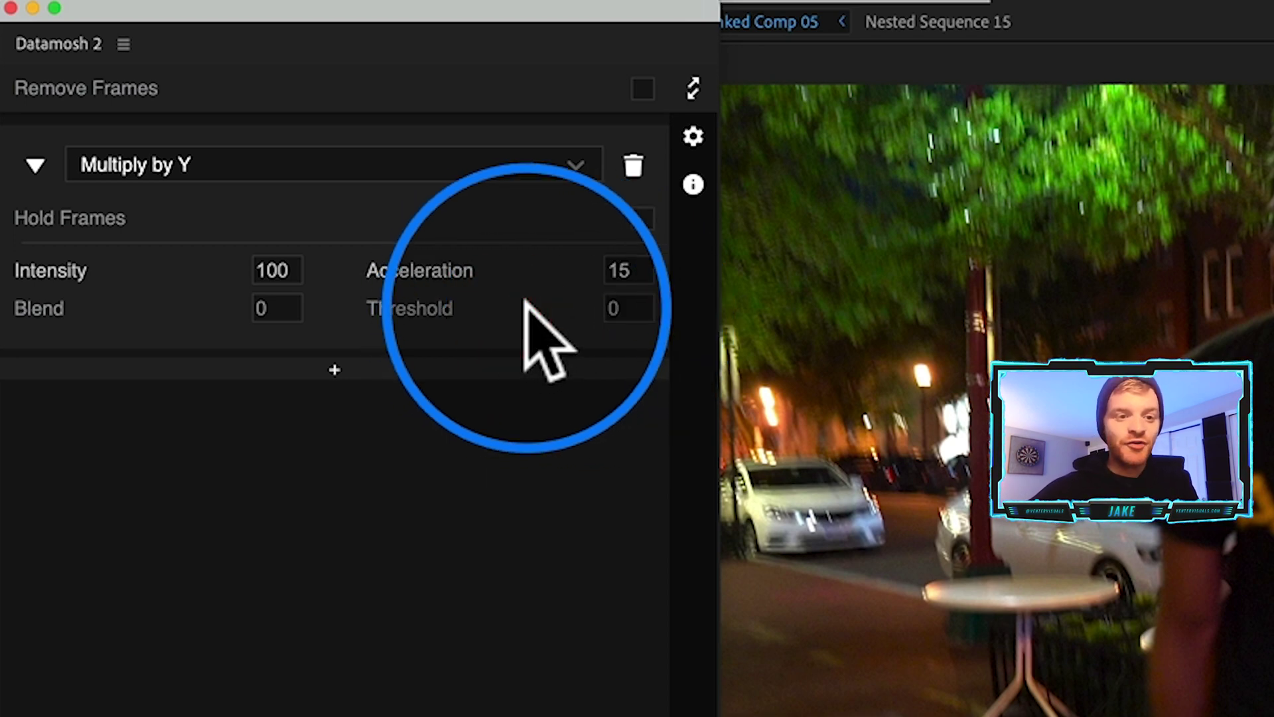
click(630, 308)
text(30)
click(473, 505)
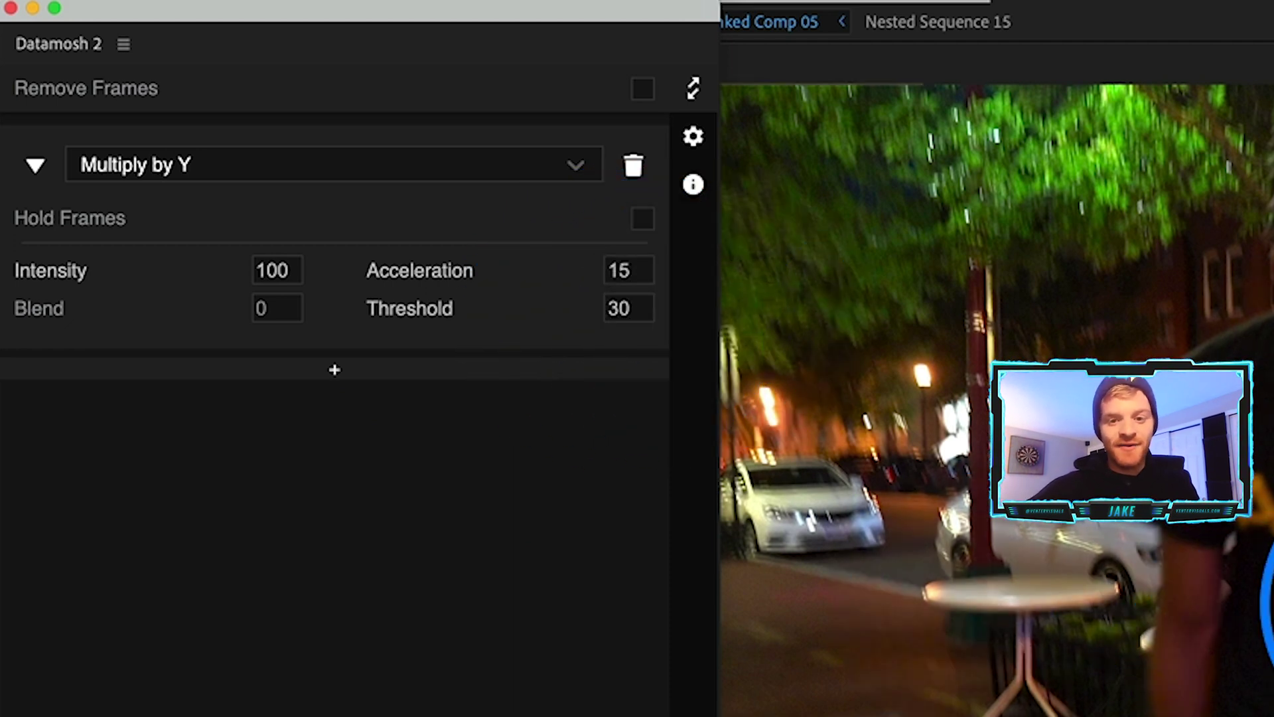
double_click(623, 308)
text(0)
click(586, 520)
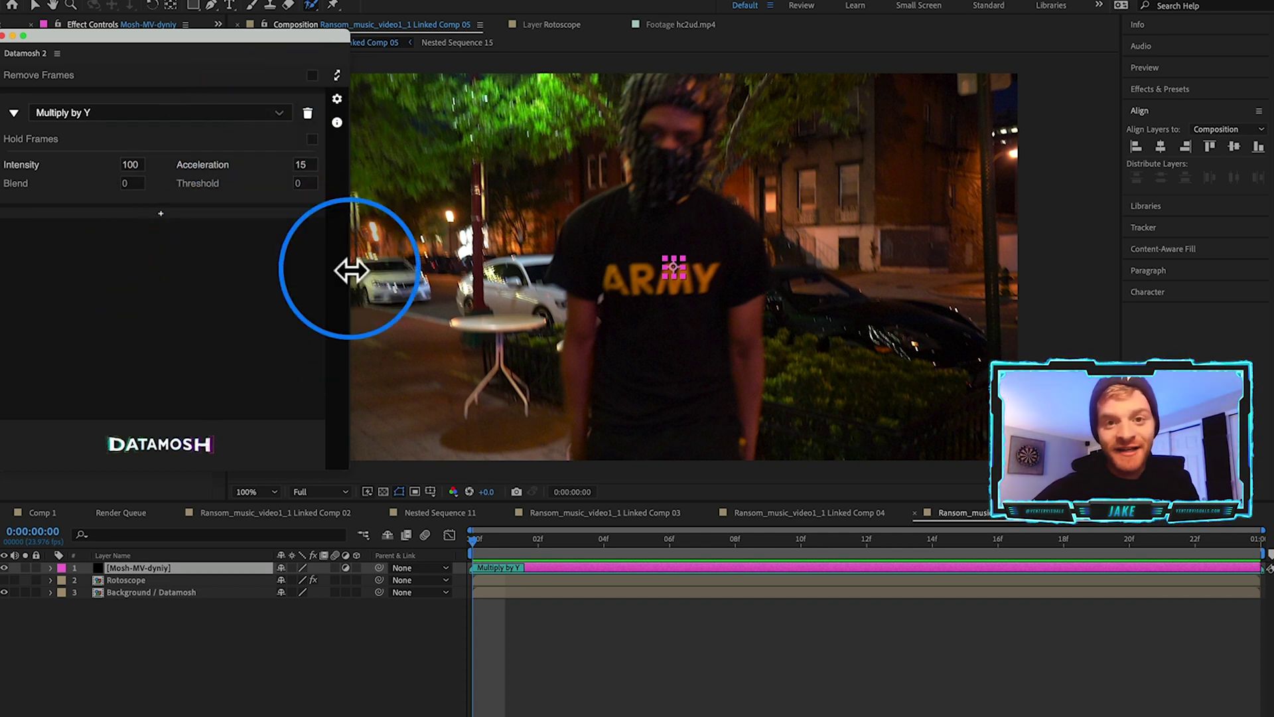
- Render the datamosh onto the background footage and preview the moshed result
drag(349, 270, 330, 272)
drag(331, 271, 328, 271)
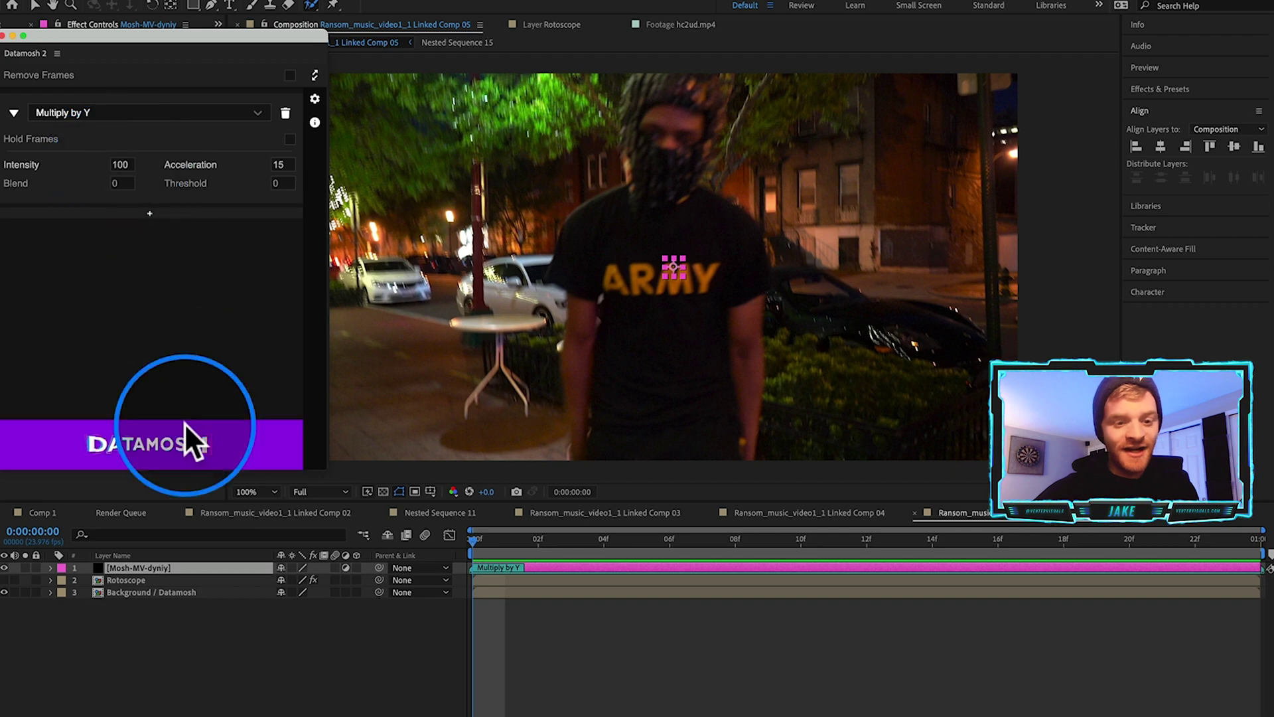
click(186, 444)
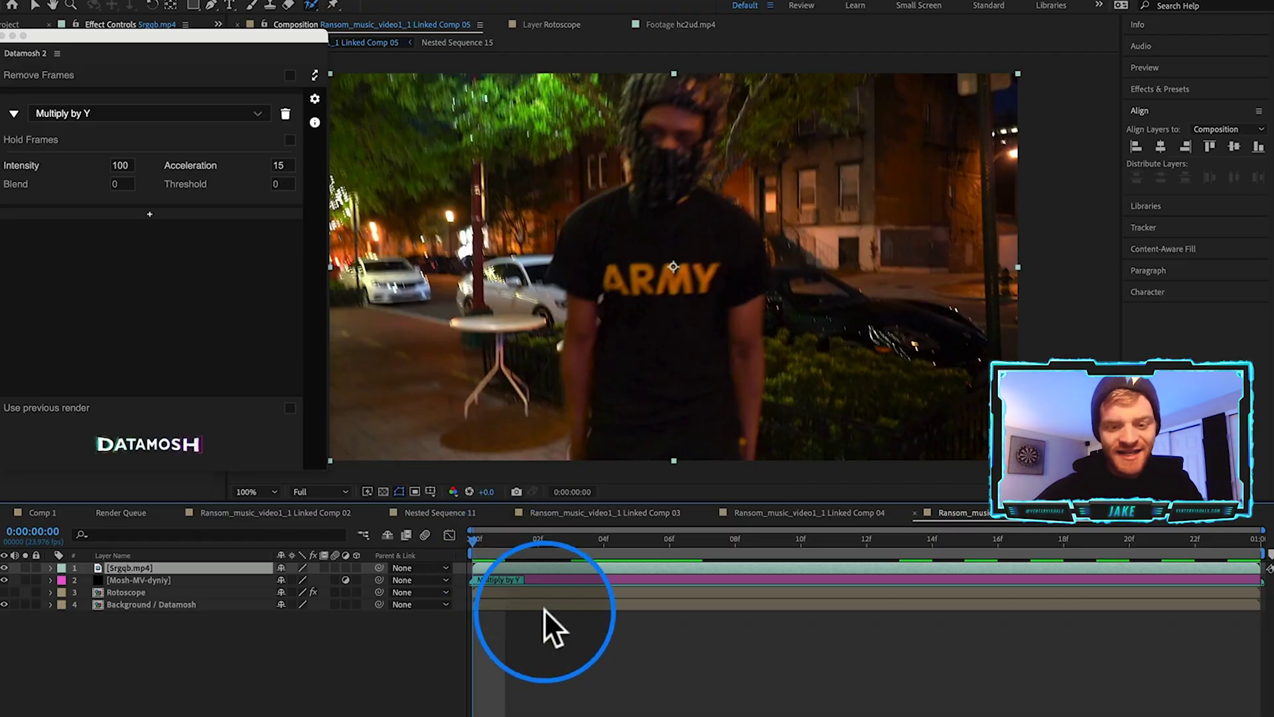
key(space)
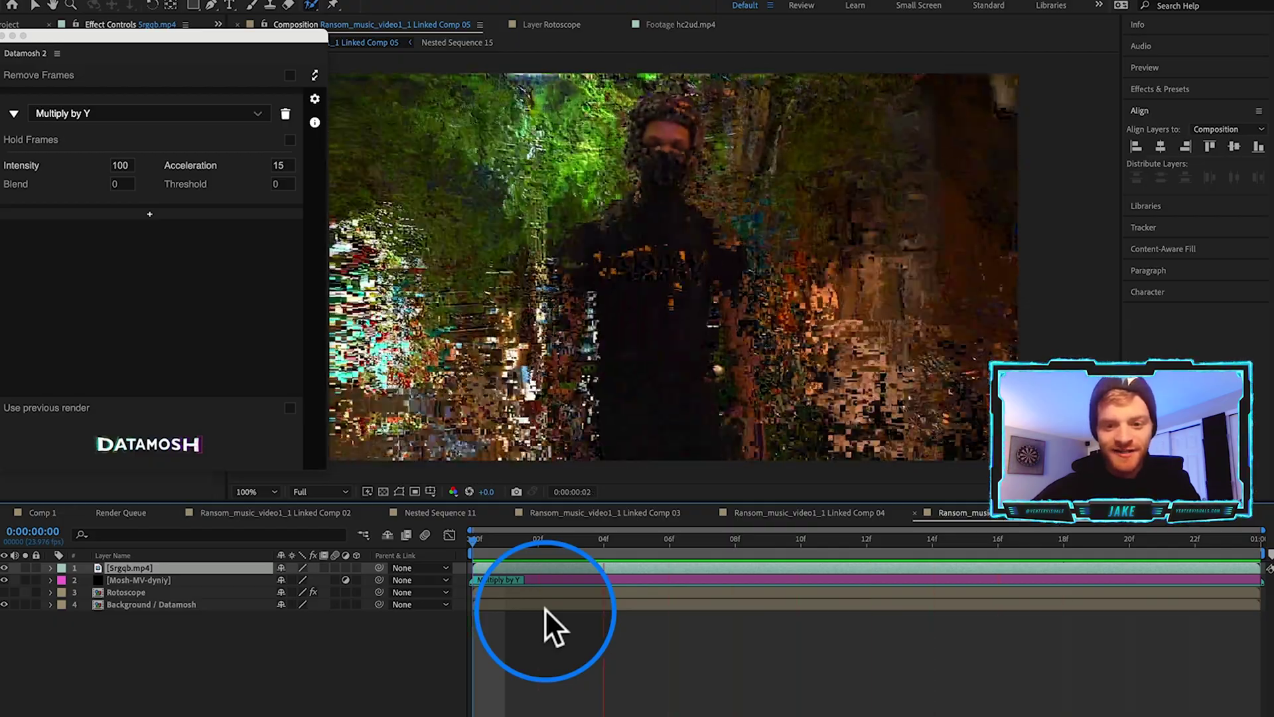
key(space)
drag(619, 531, 607, 535)
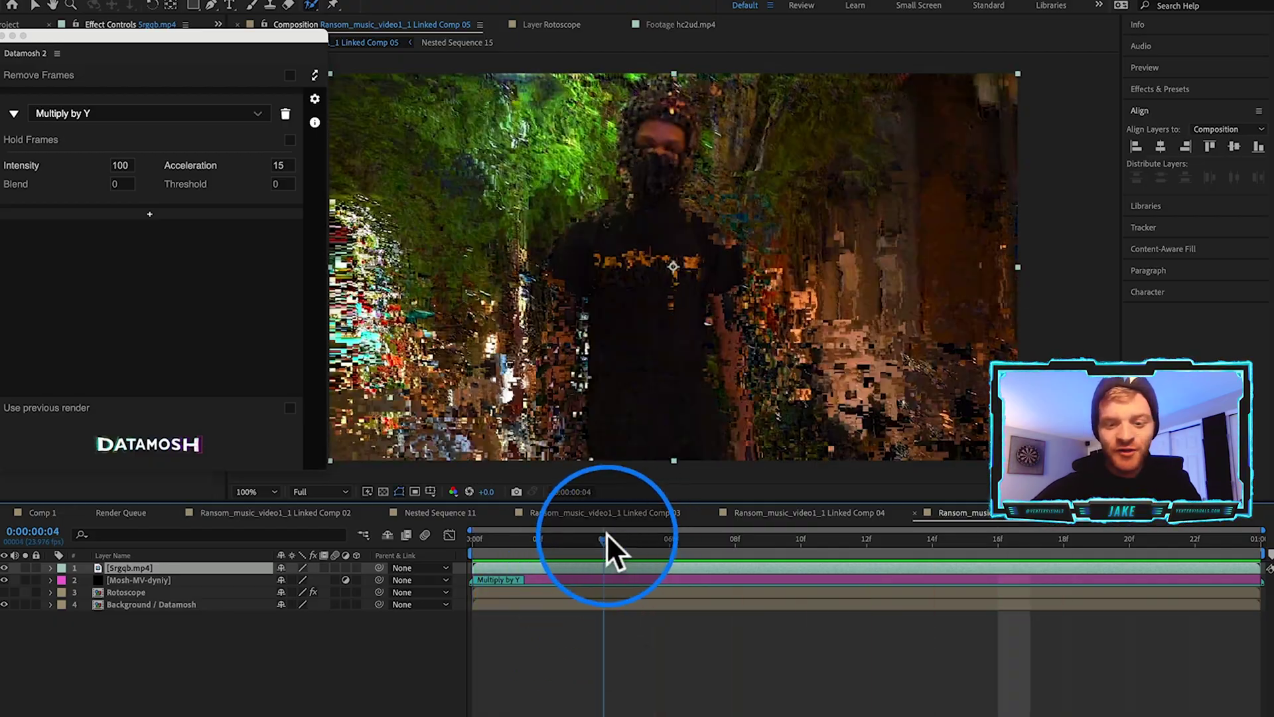
- Make the Rotoscope layer visible and move it to the top of the stack
click(148, 591)
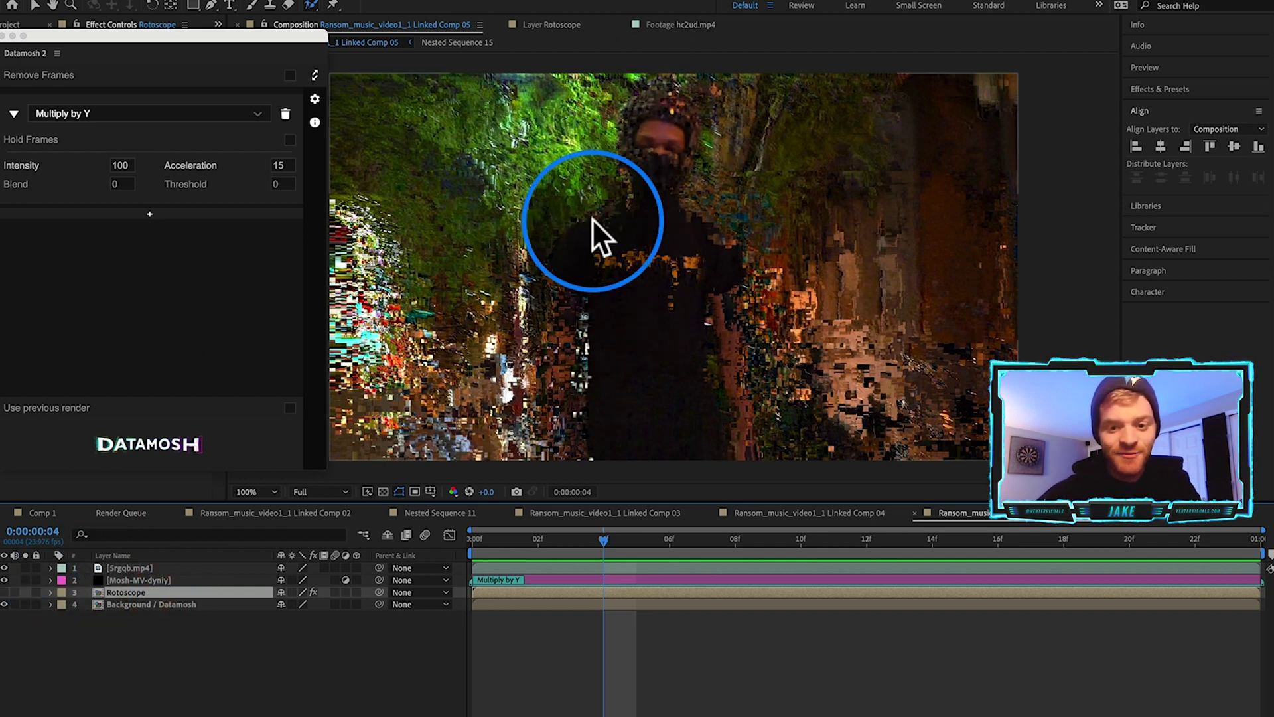
click(5, 592)
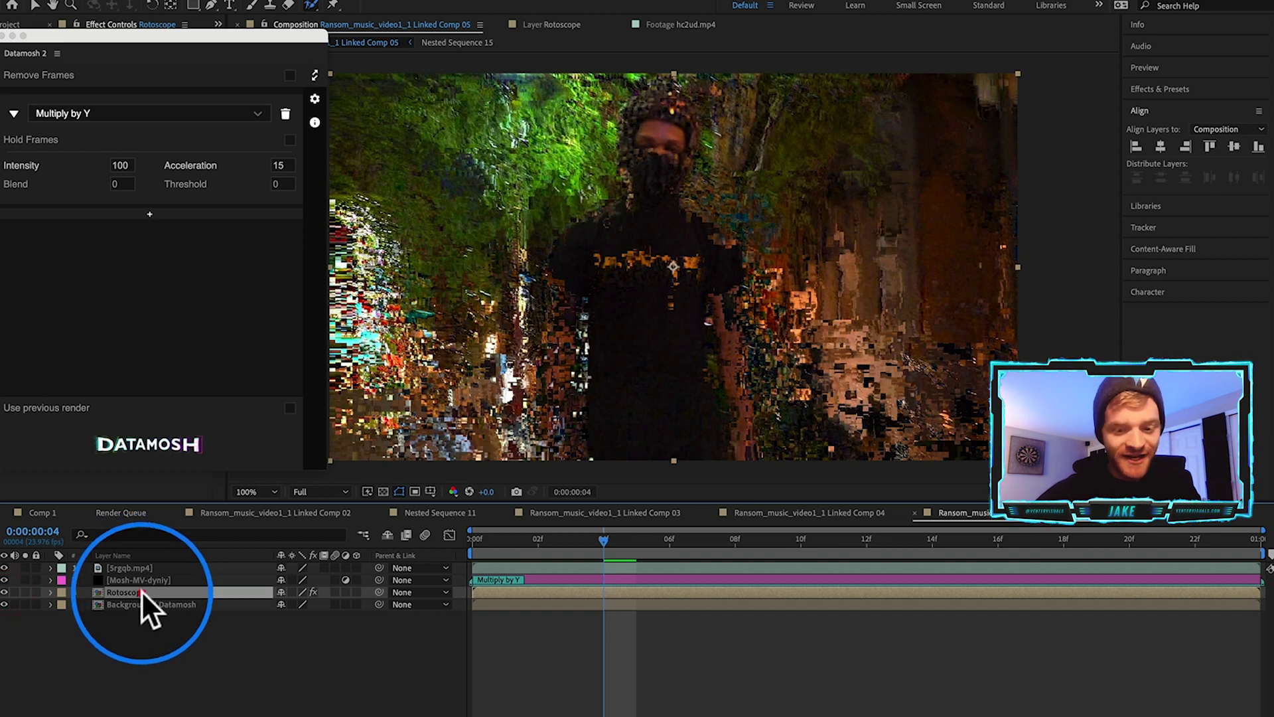
key(super+bracketright)
key(super+bracketright)
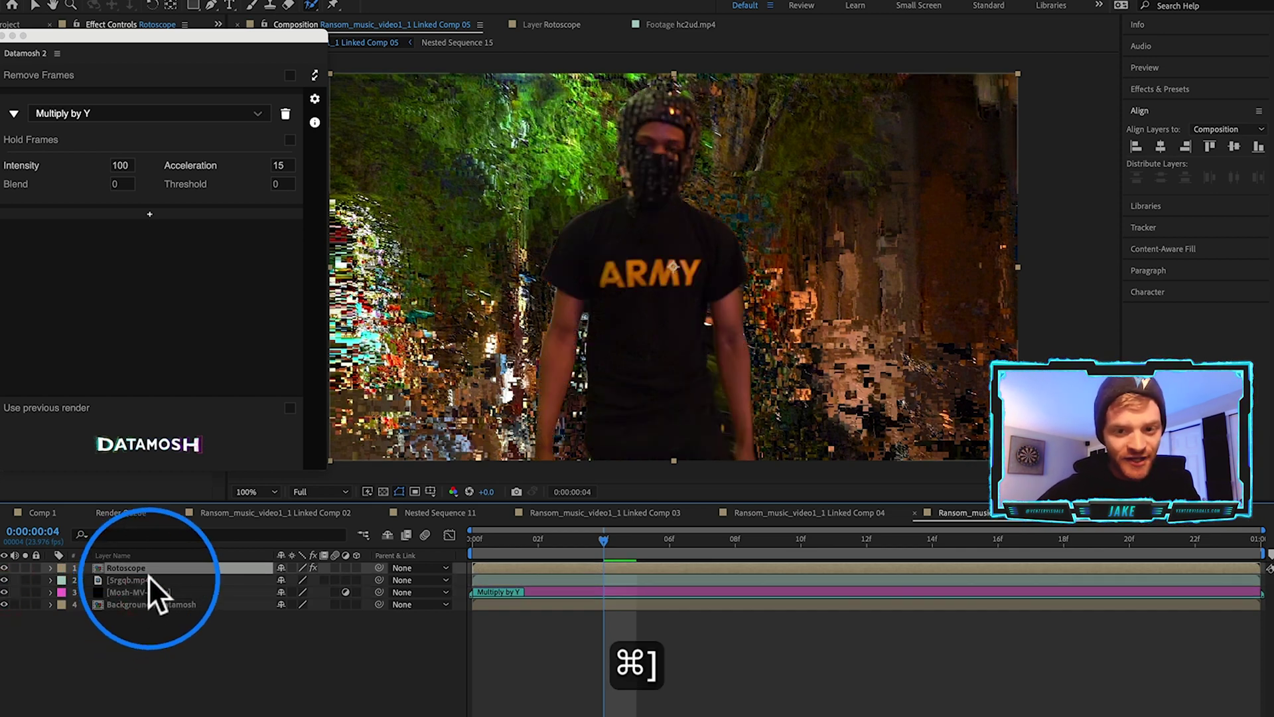
click(141, 577)
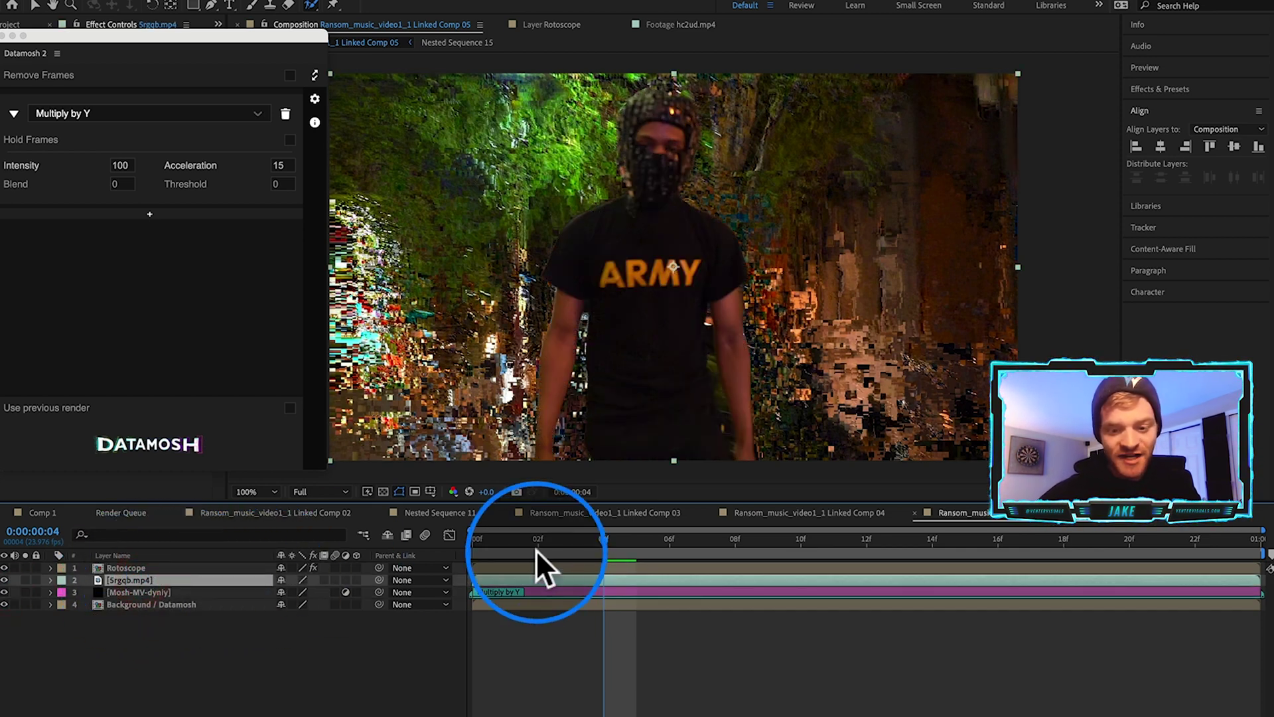
drag(612, 537, 336, 568)
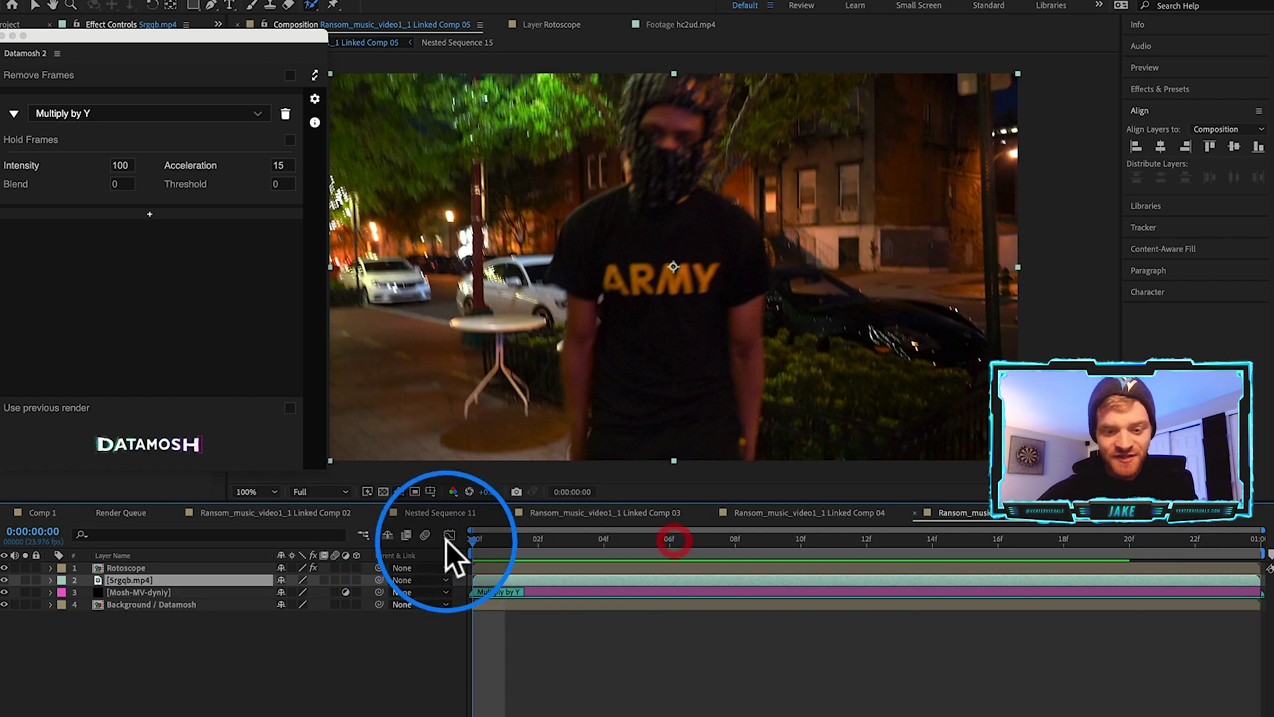
drag(467, 540, 707, 584)
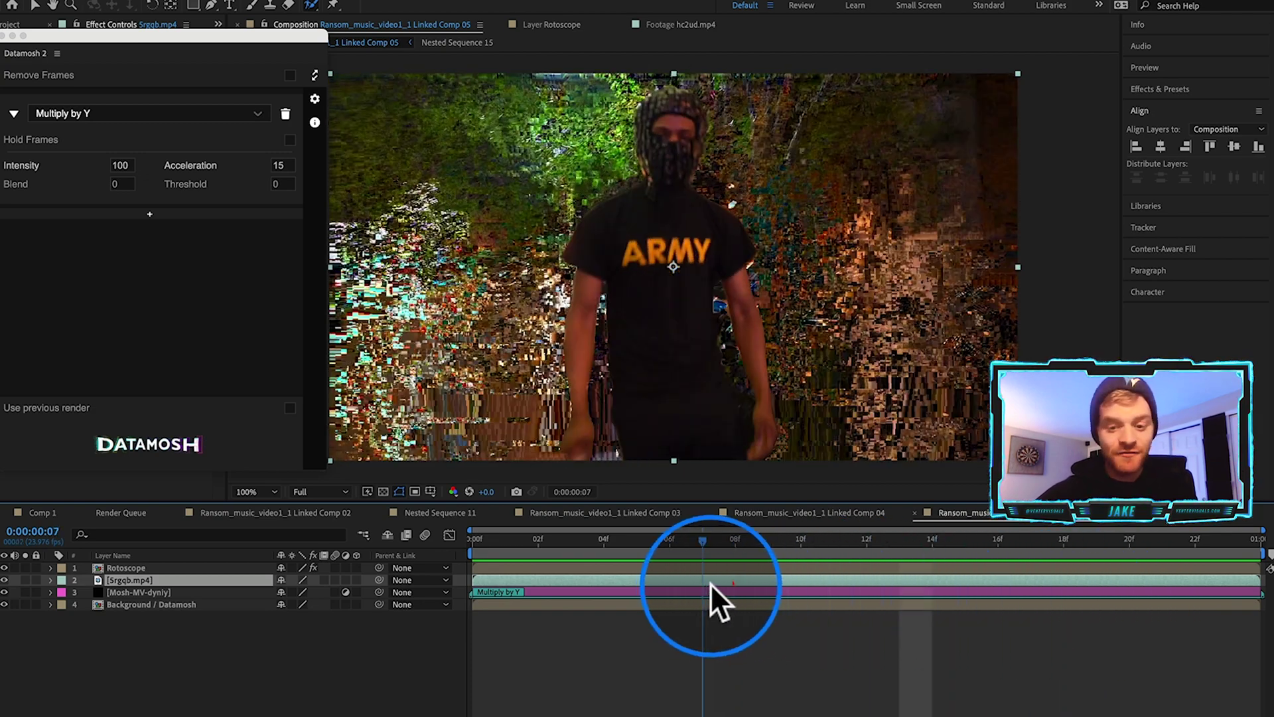
- Close the floating Datamosh window and save the After Effects project
click(4, 34)
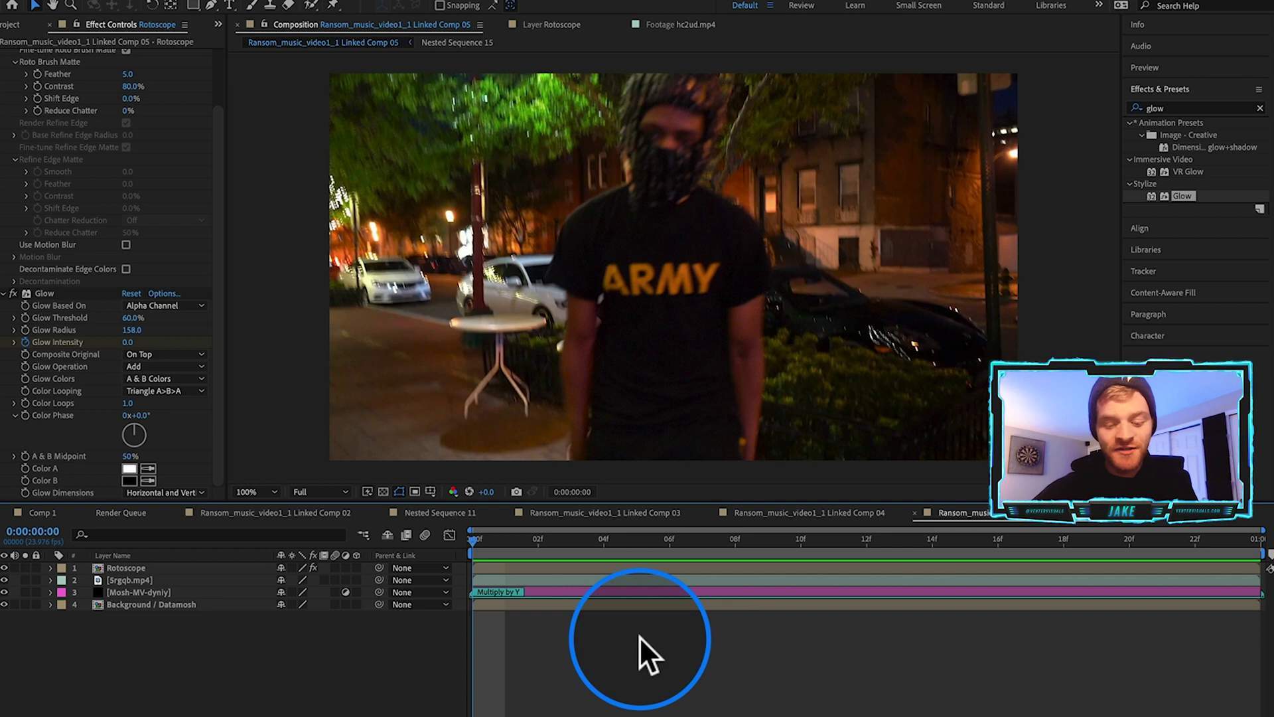
key(super+s)
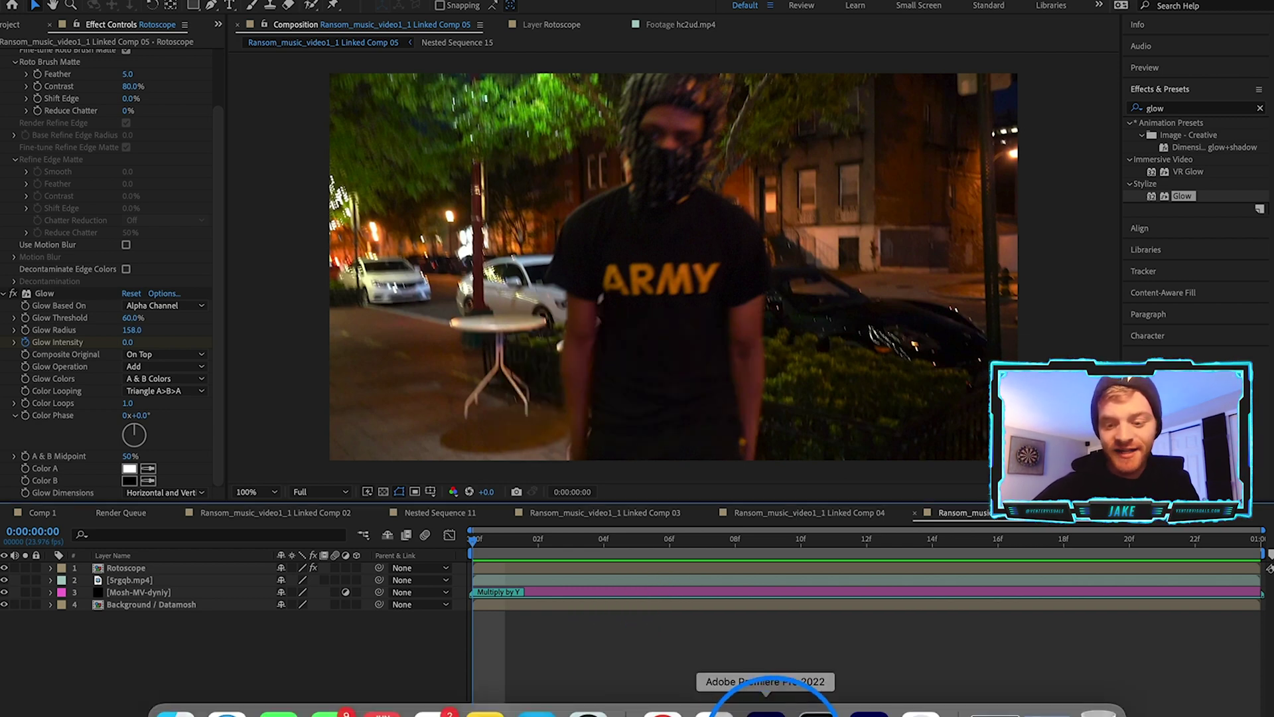
click(766, 711)
- Mark an In point on RANSOM_FINAL just before the Linked Comp 05 datamosh clip
click(814, 575)
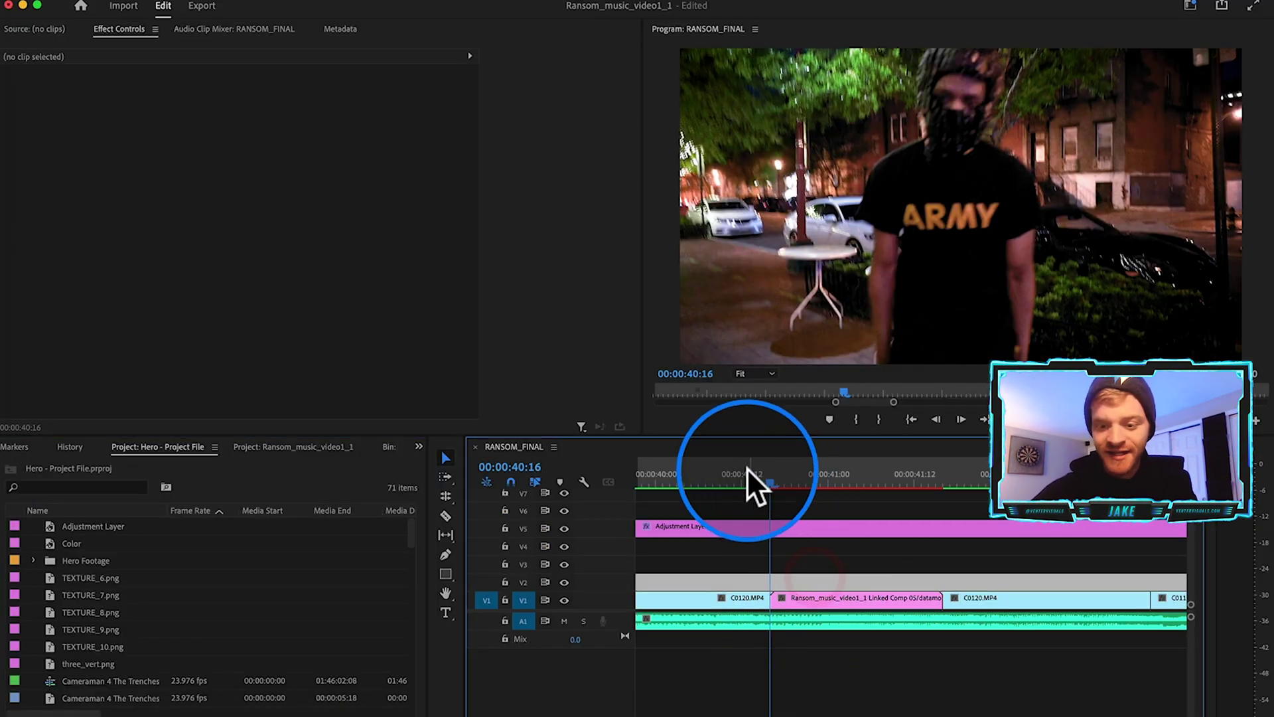
drag(766, 481, 703, 473)
key(i)
click(993, 474)
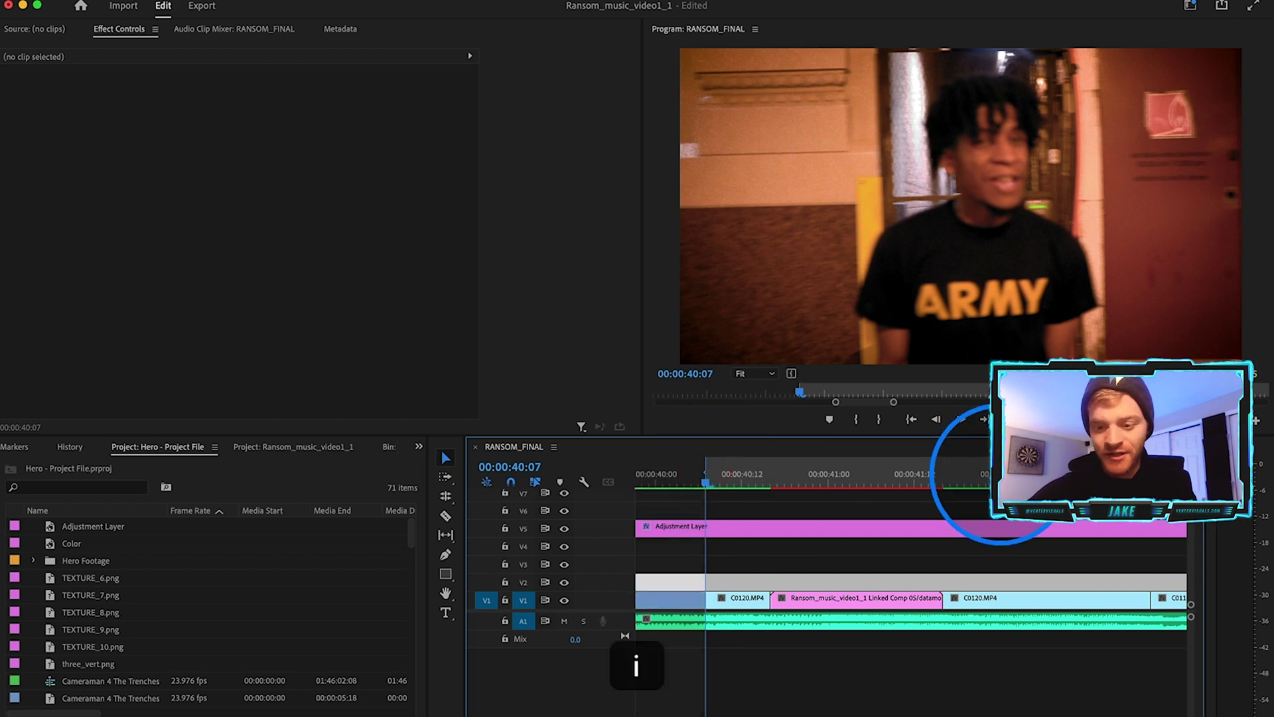